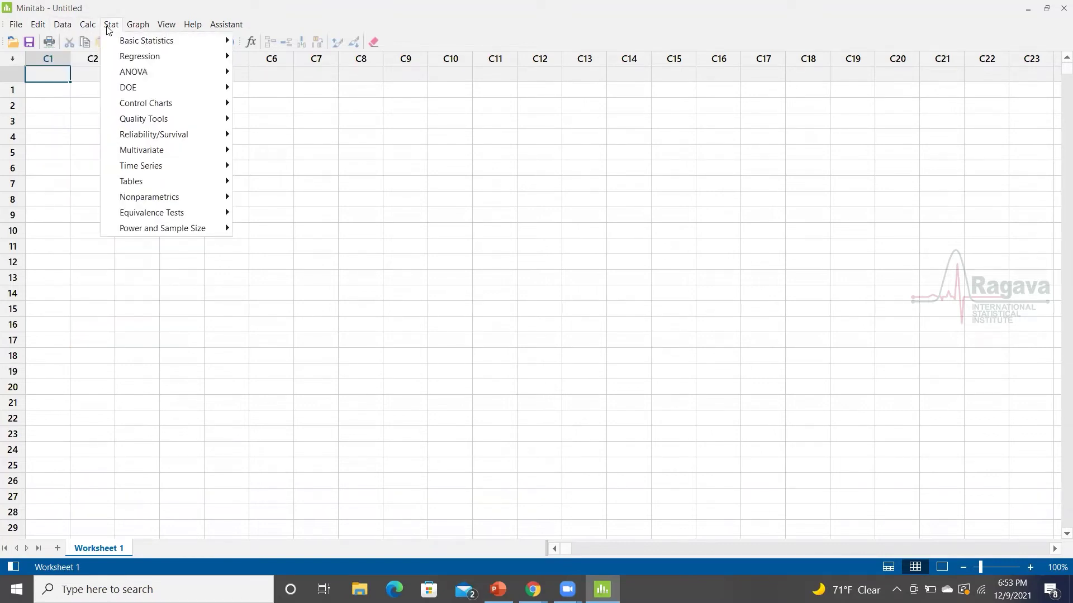
# Review the available statistical analysis commands, including control charts, quality tools and equivalence tests, plus the view, assistant and editing commands.
pyautogui.moveTo(131, 29)
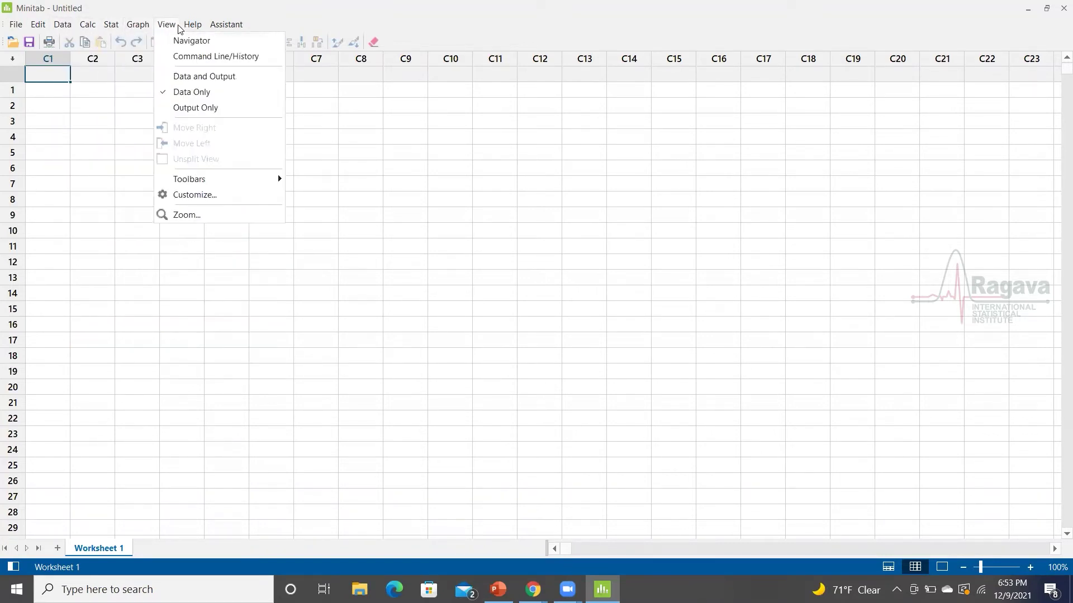
pyautogui.moveTo(218, 28)
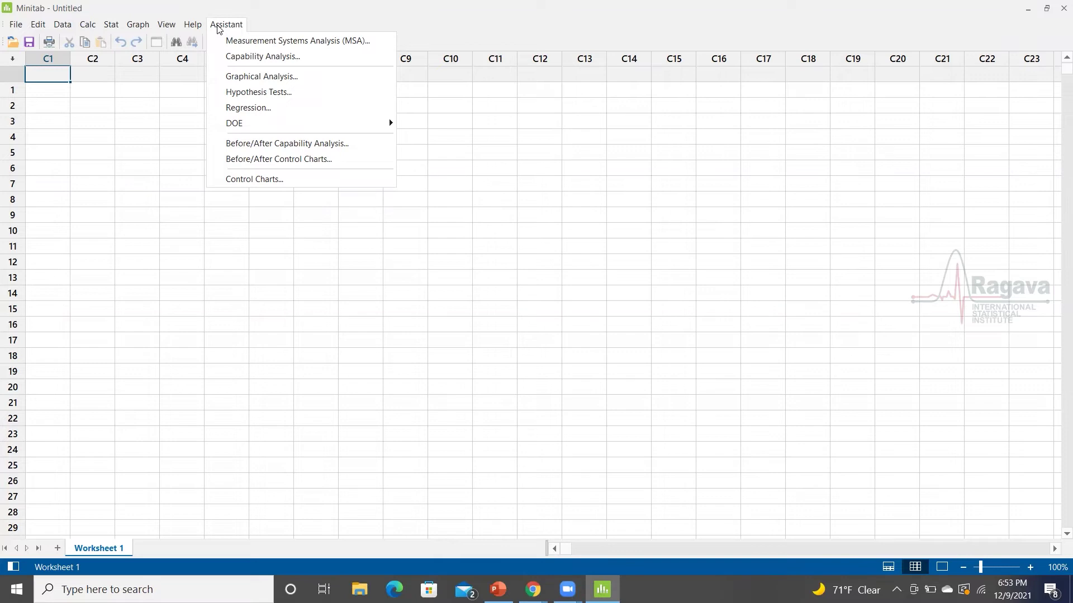
pyautogui.click(217, 25)
pyautogui.click(110, 28)
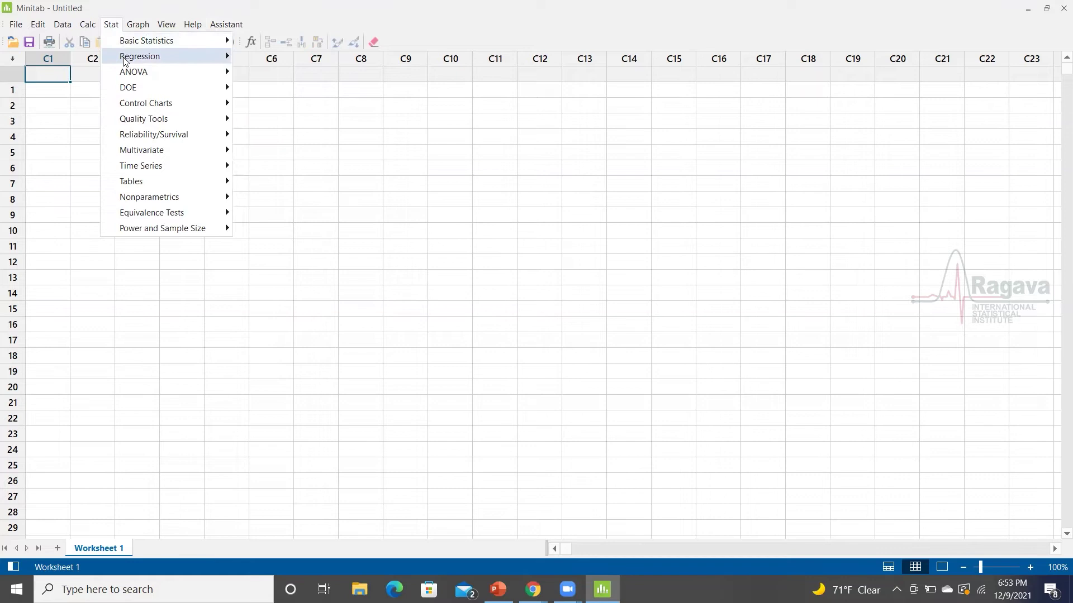
pyautogui.moveTo(136, 90)
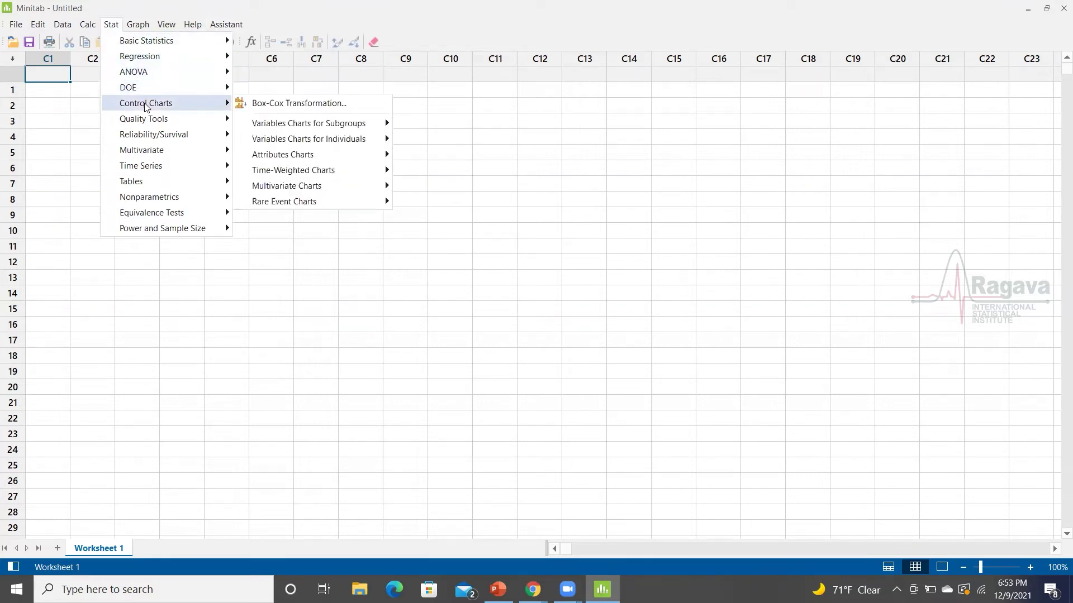
pyautogui.moveTo(145, 120)
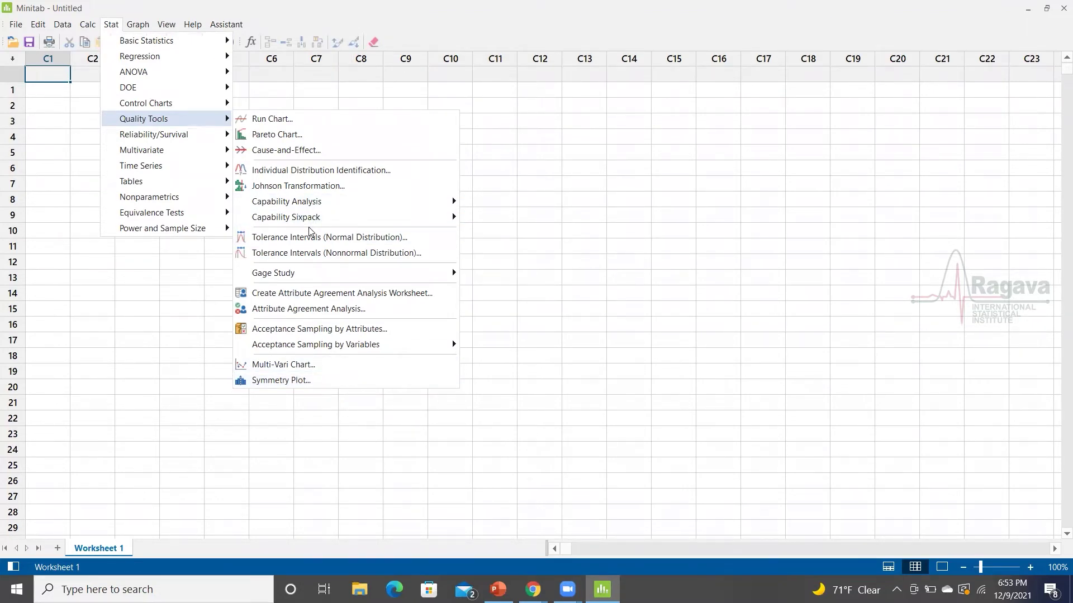
pyautogui.moveTo(214, 105)
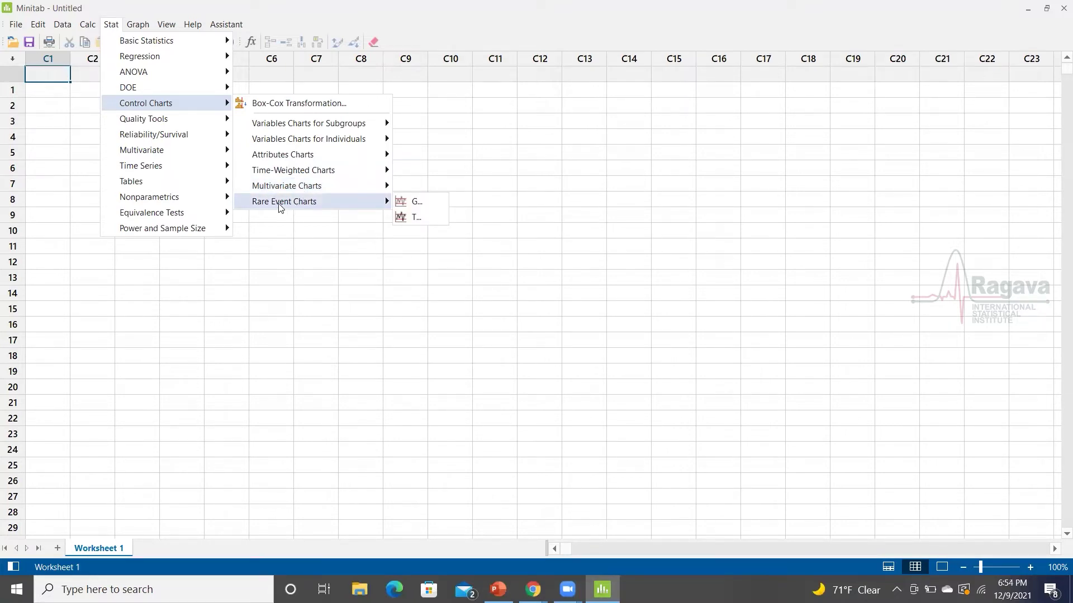
pyautogui.moveTo(183, 234)
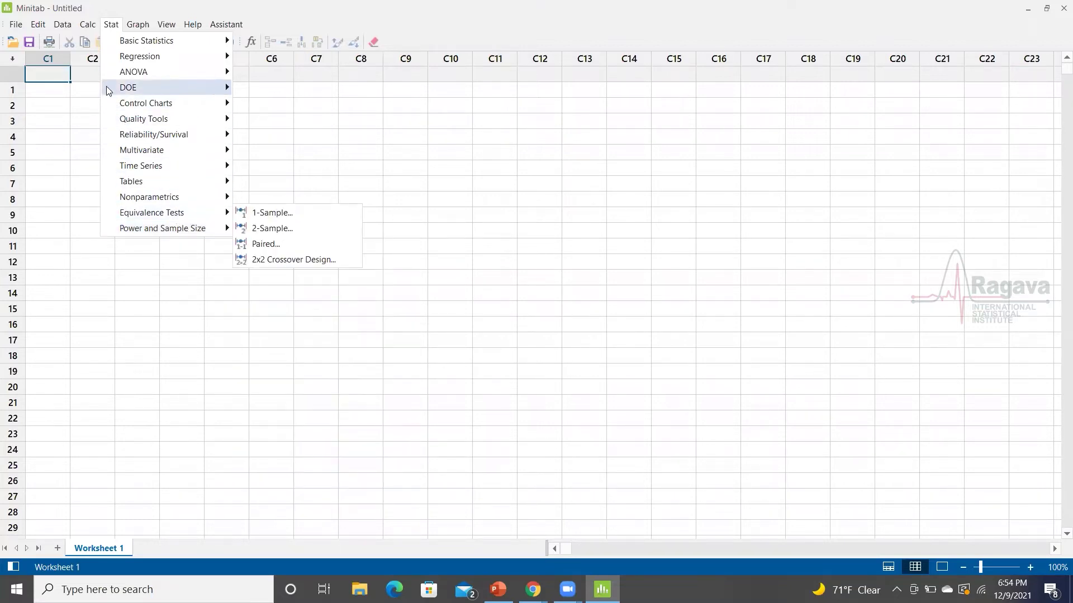
pyautogui.moveTo(54, 27)
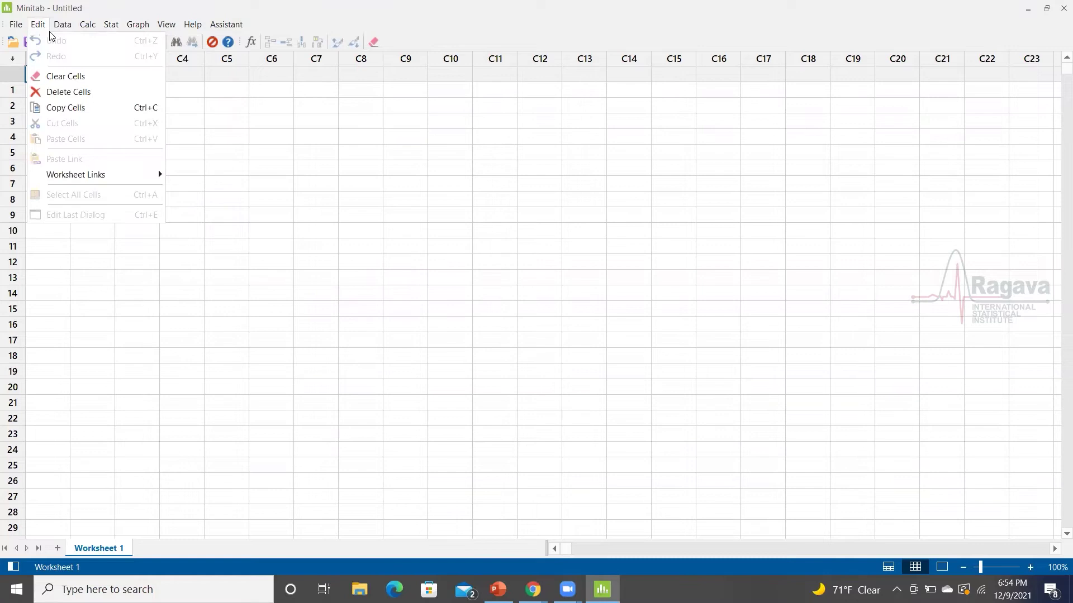
pyautogui.click(237, 155)
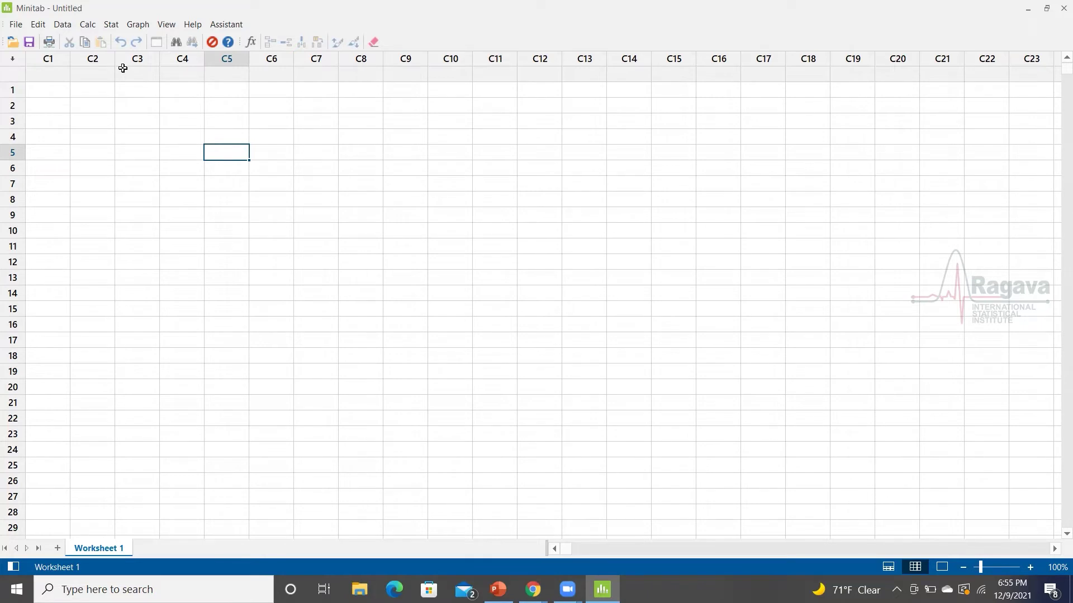
# Name column C1 "MRD Number" and enter an alphanumeric sample record number in its first row.
pyautogui.click(49, 74)
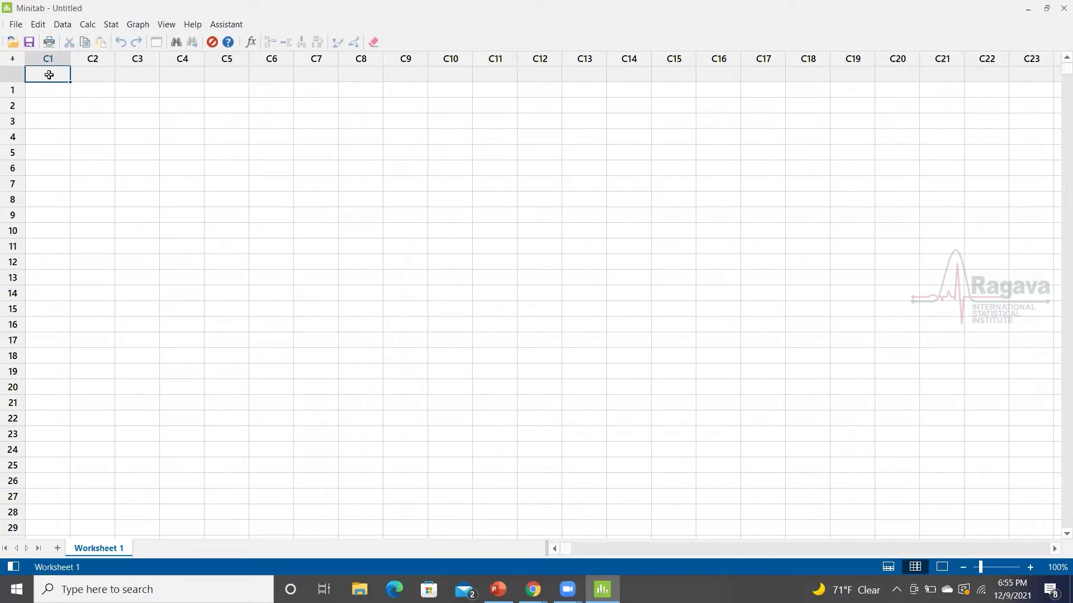
pyautogui.write('MRD Number')
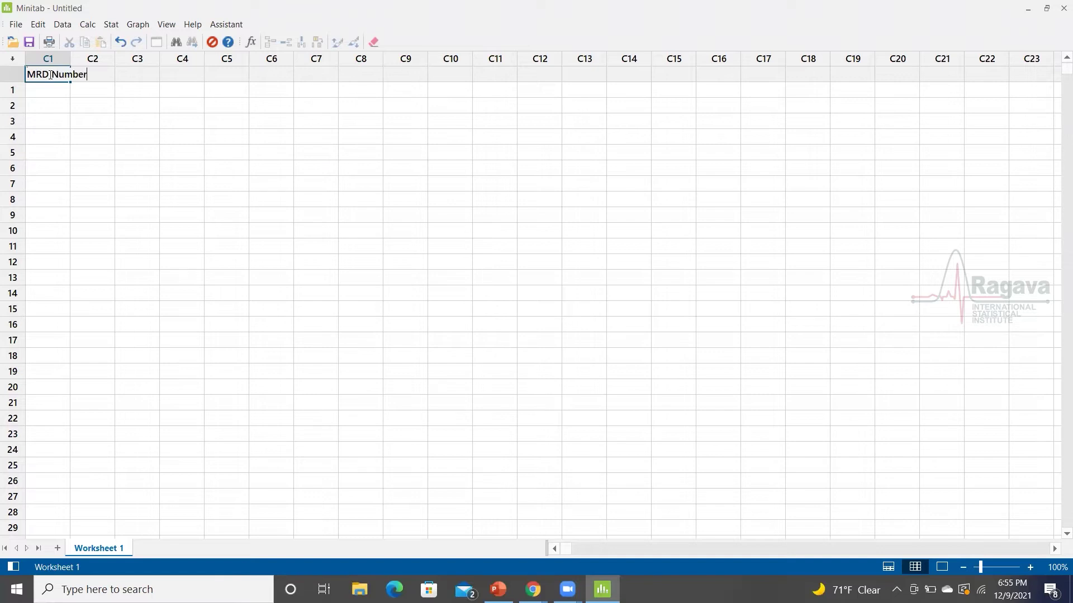
pyautogui.press('Tab')
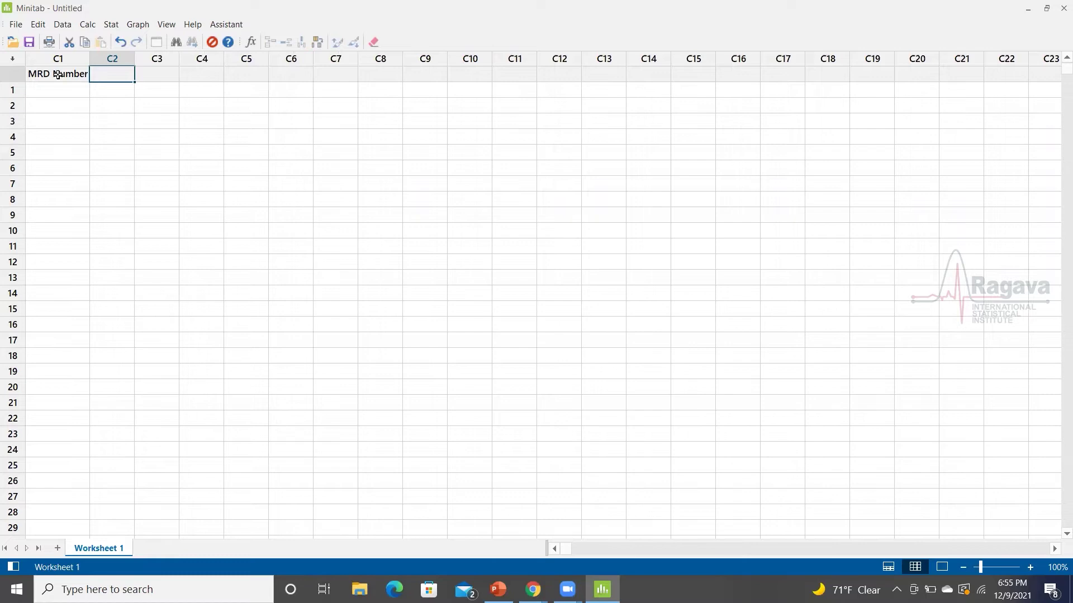
pyautogui.click(9, 77)
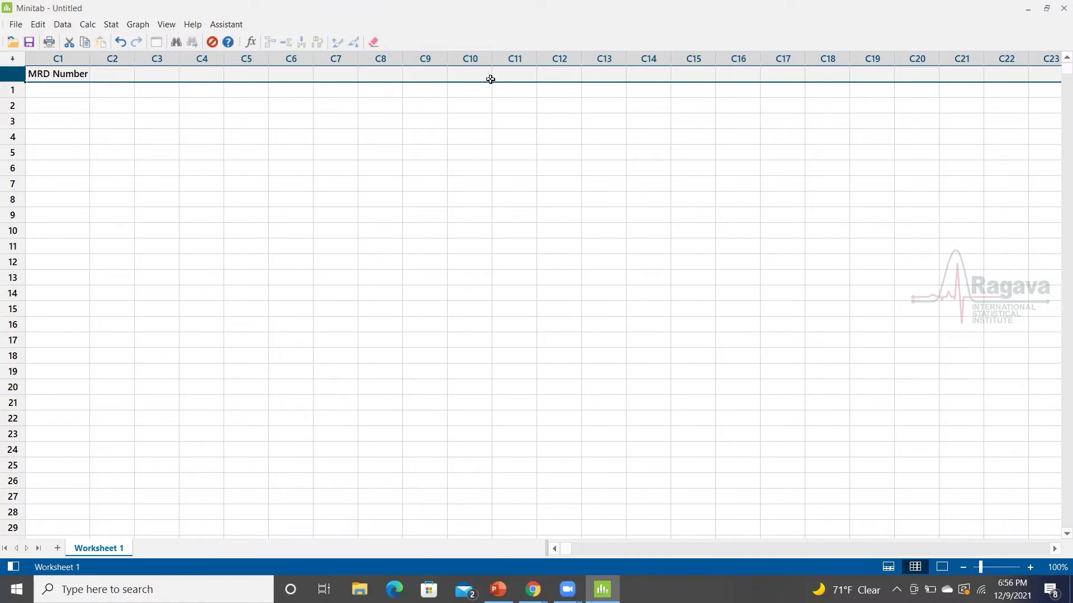
pyautogui.click(68, 90)
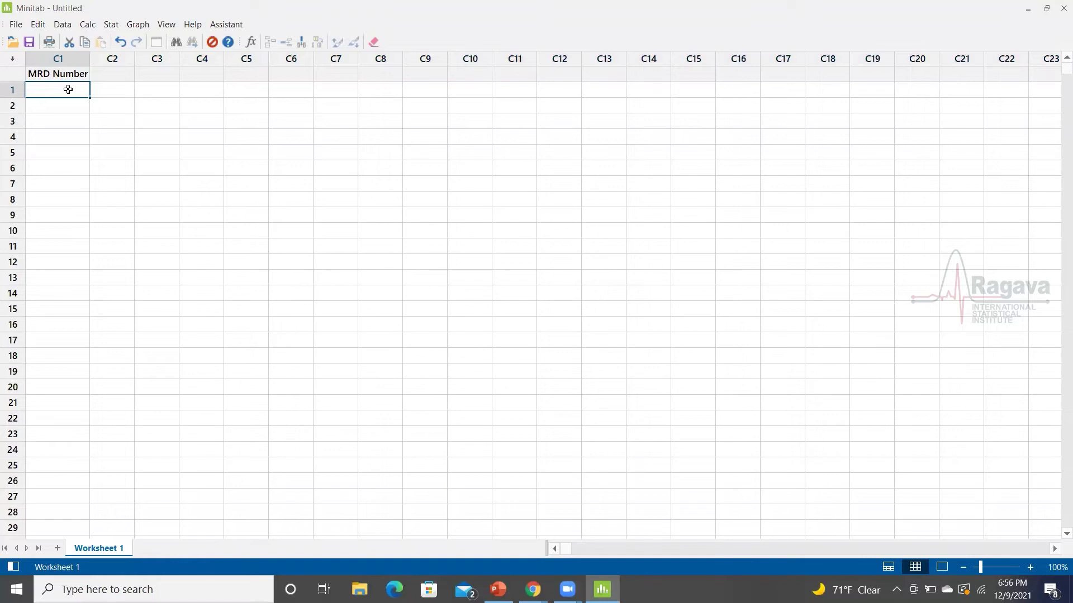
pyautogui.write('abc1234')
pyautogui.click(59, 111)
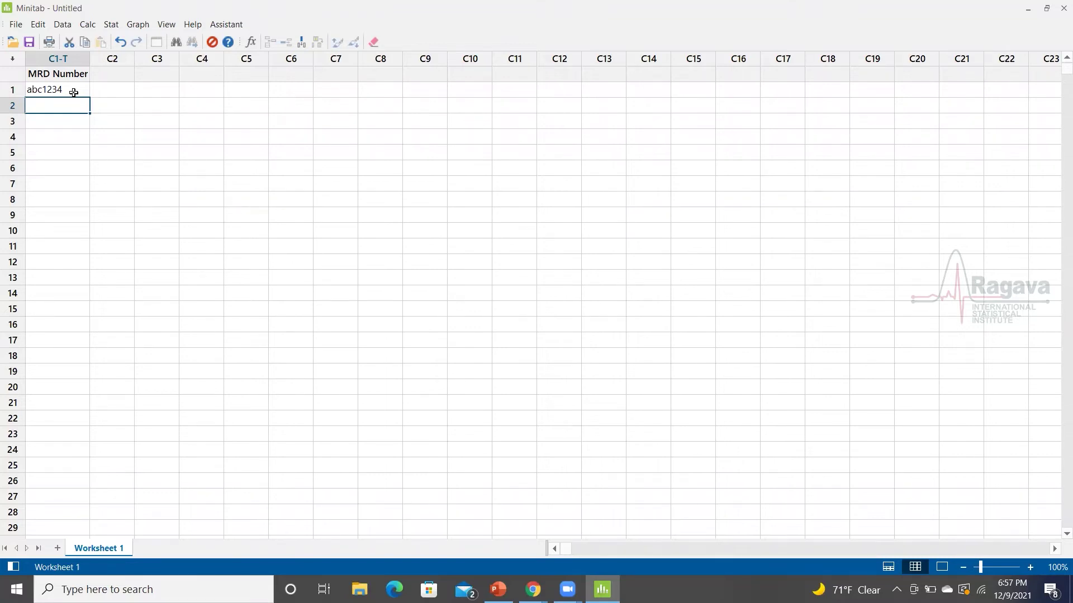
# Check which worksheet columns Display Descriptive Statistics offers as variables, without running the analysis.
pyautogui.click(109, 25)
pyautogui.moveTo(137, 43)
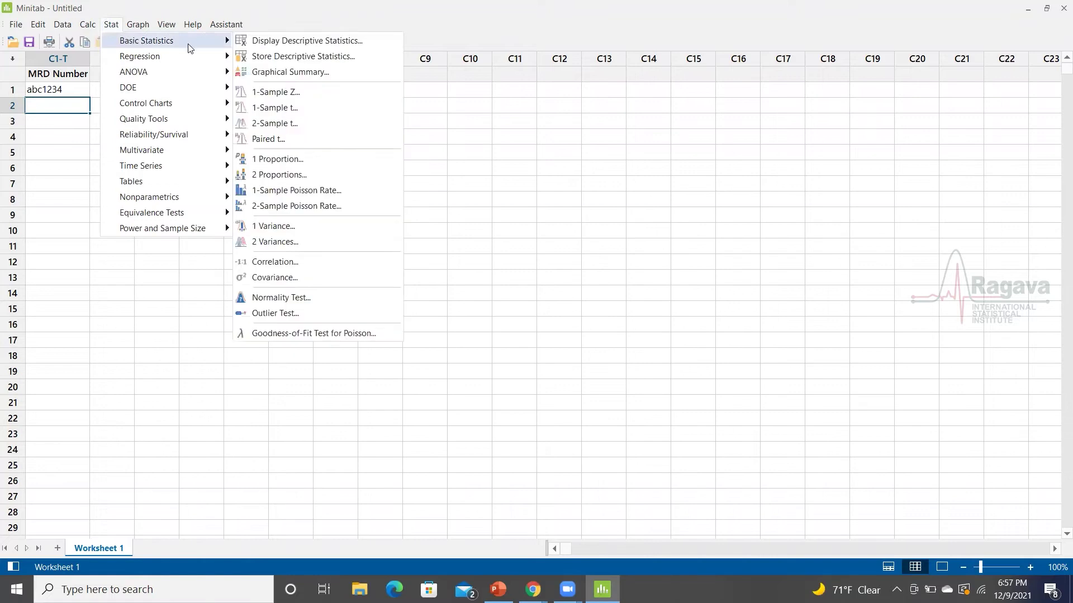
pyautogui.click(269, 42)
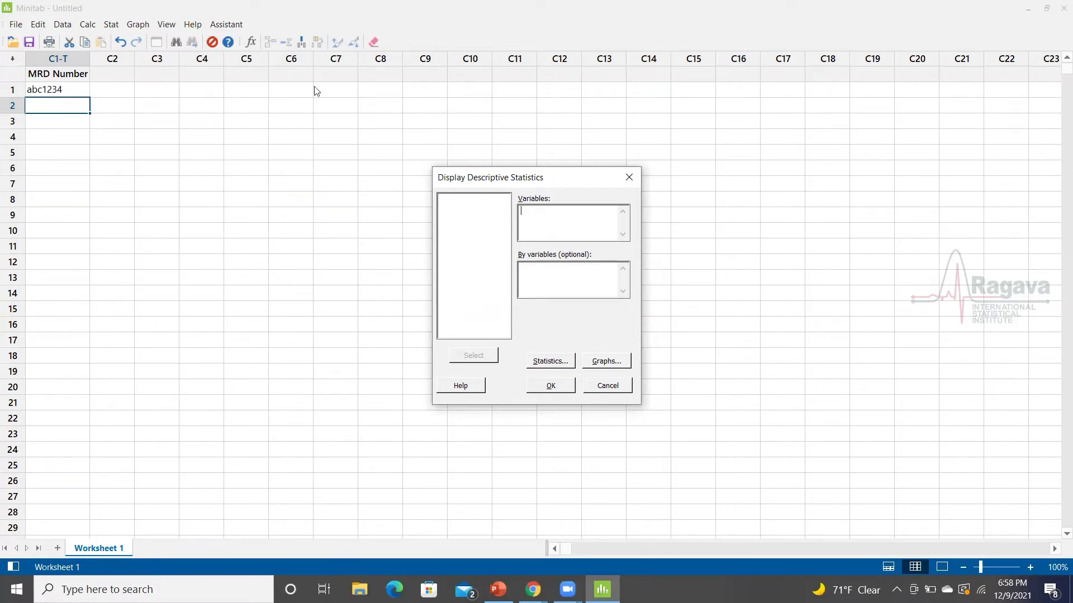
pyautogui.click(628, 177)
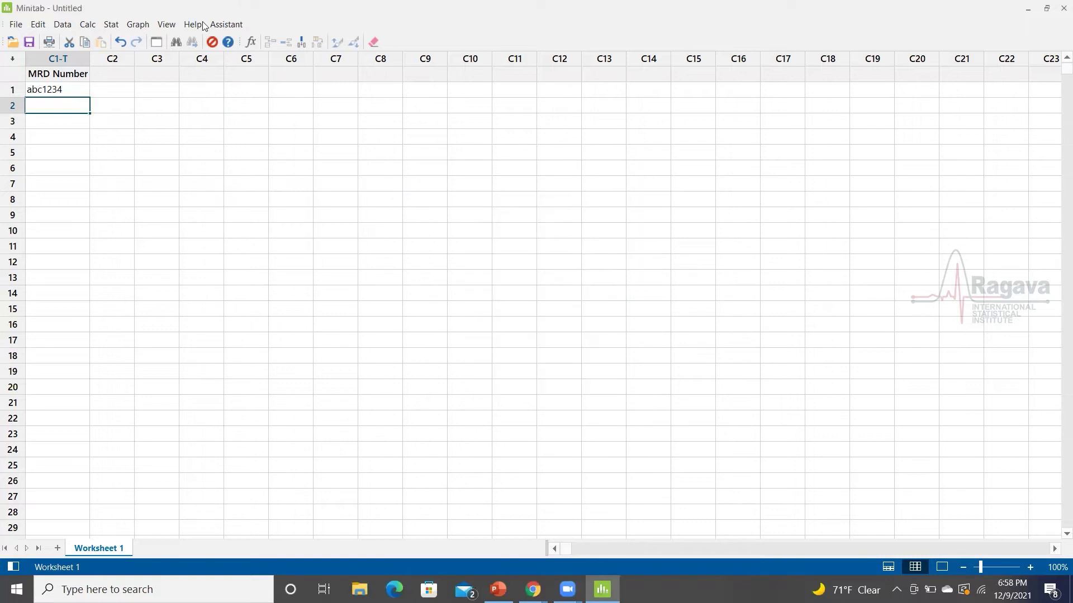
# Name column C2 "Age" and enter 23 in its first row.
pyautogui.click(117, 71)
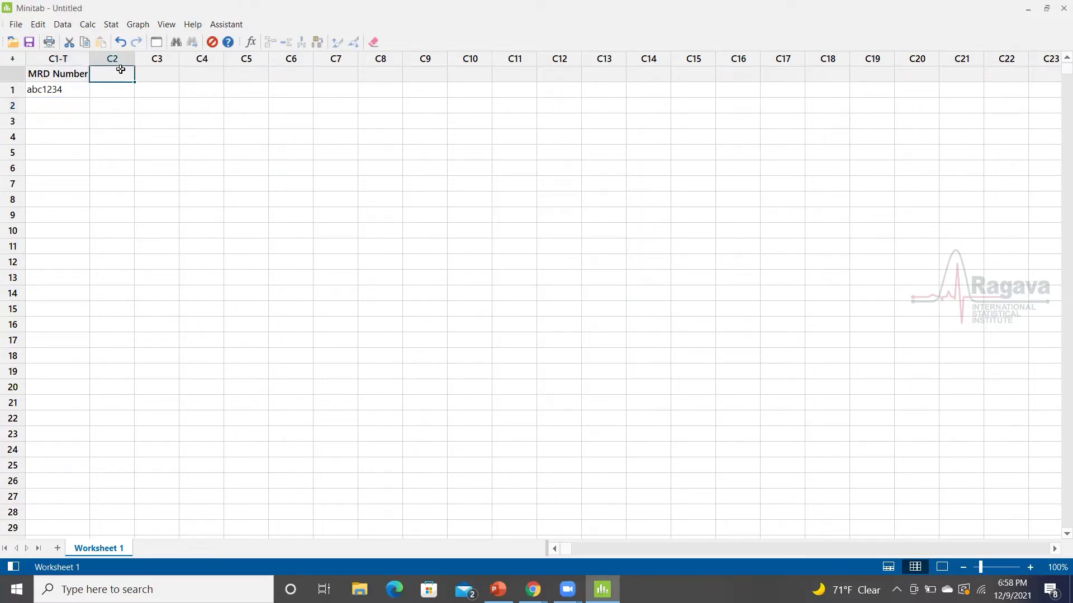
pyautogui.write('Age')
pyautogui.press('Return')
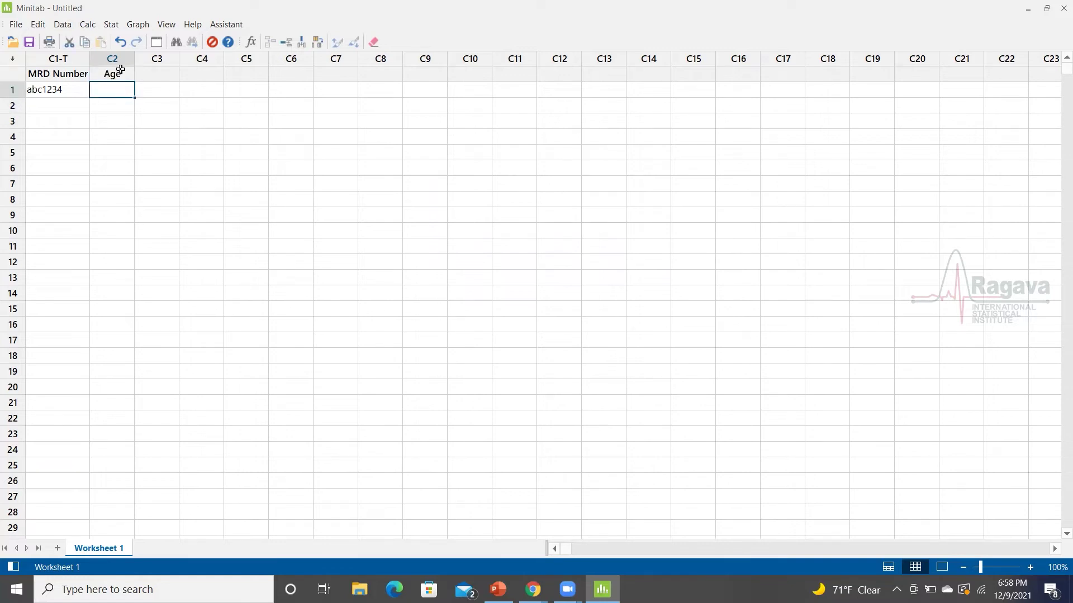
pyautogui.write('23')
pyautogui.press('Return')
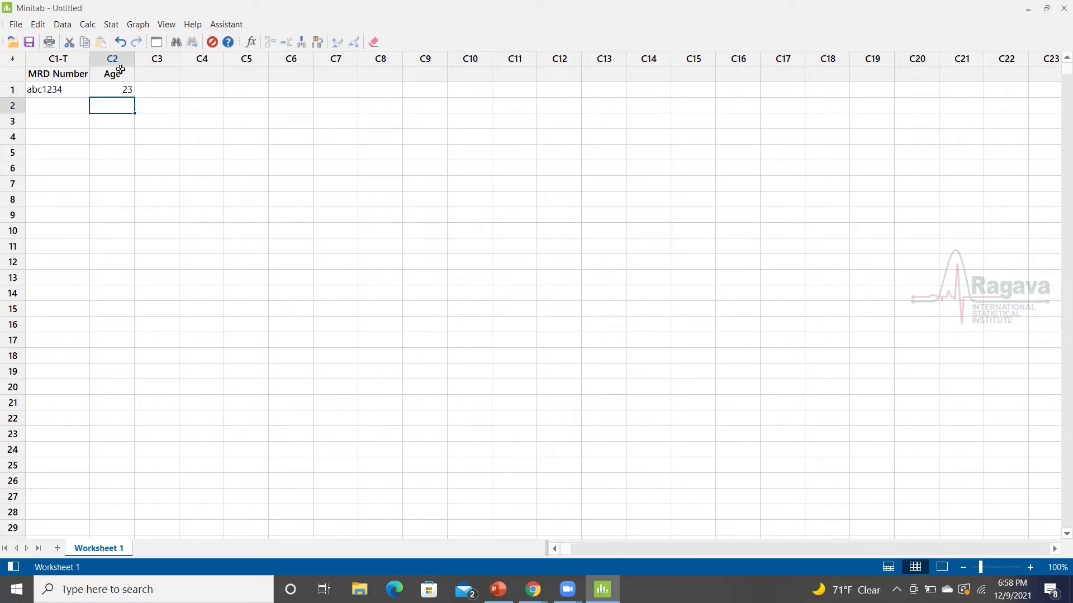
# Check whether the Age column is offered as a variable in Display Descriptive Statistics, without running the analysis.
pyautogui.click(116, 26)
pyautogui.moveTo(169, 39)
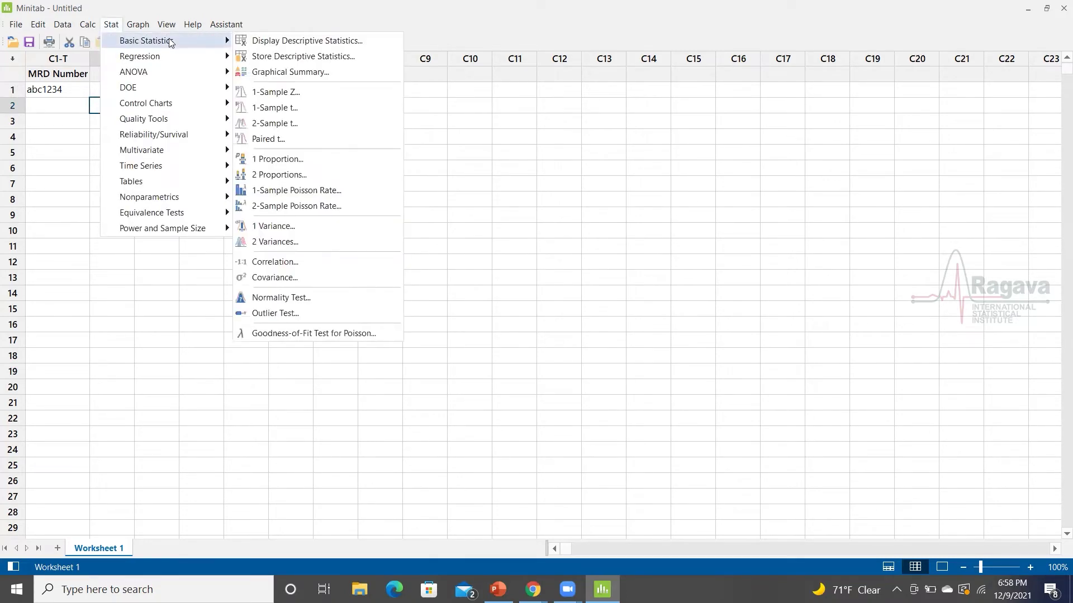
pyautogui.click(280, 41)
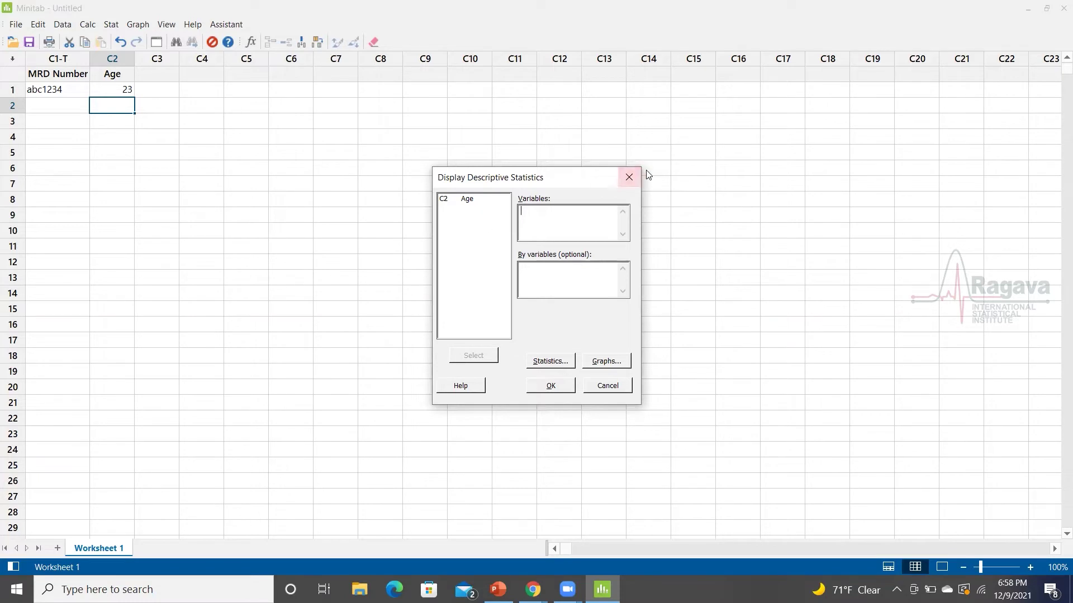
pyautogui.click(635, 182)
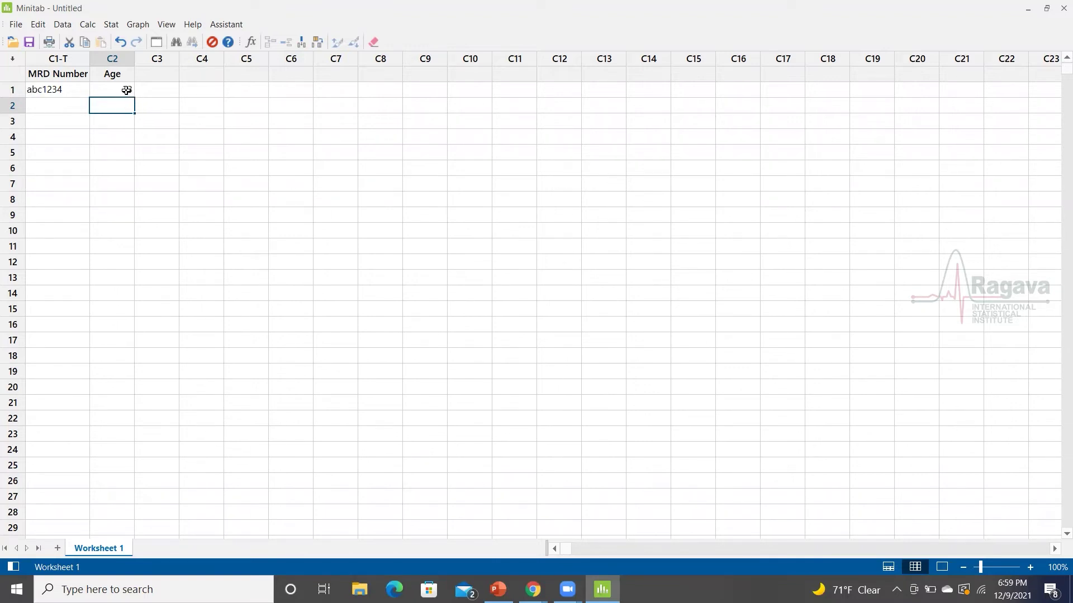
# Name column C3 "Gender" and enter Male in its first row.
pyautogui.click(168, 73)
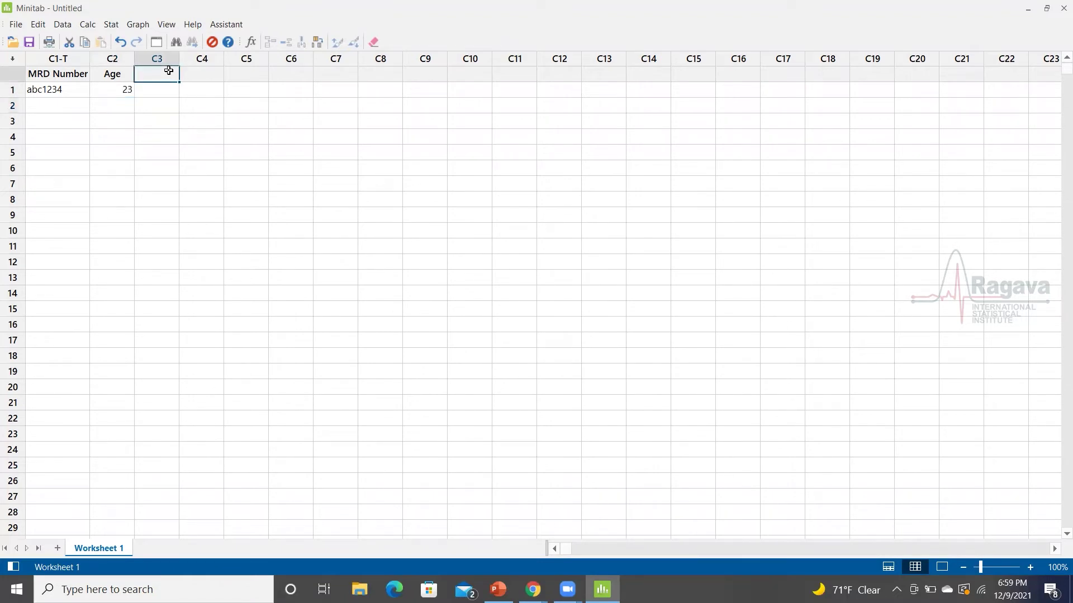
pyautogui.write('Gender')
pyautogui.click(168, 88)
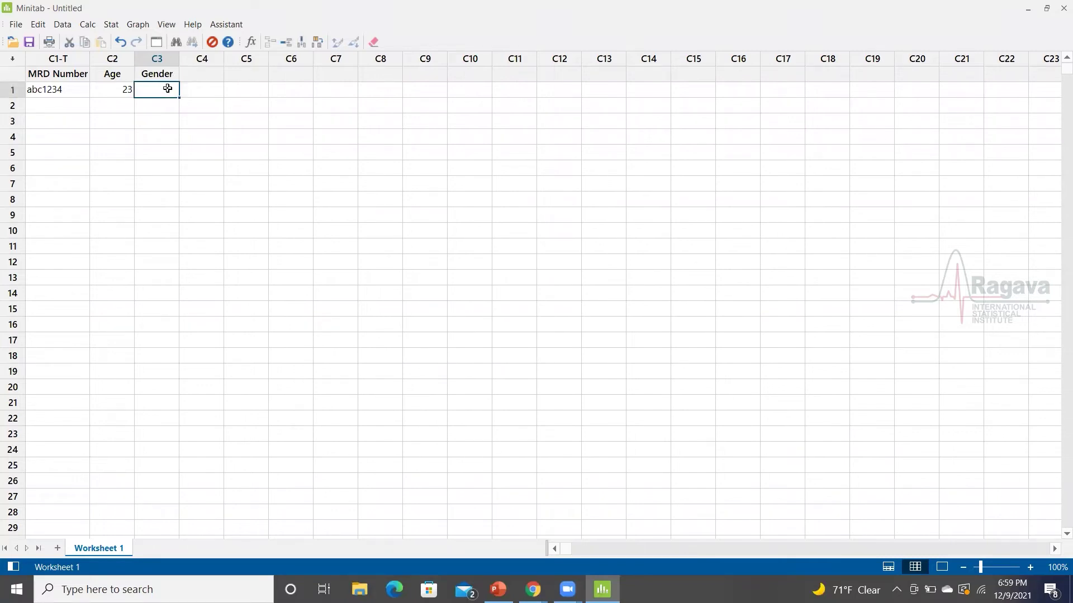
pyautogui.write('Male')
pyautogui.press('Return')
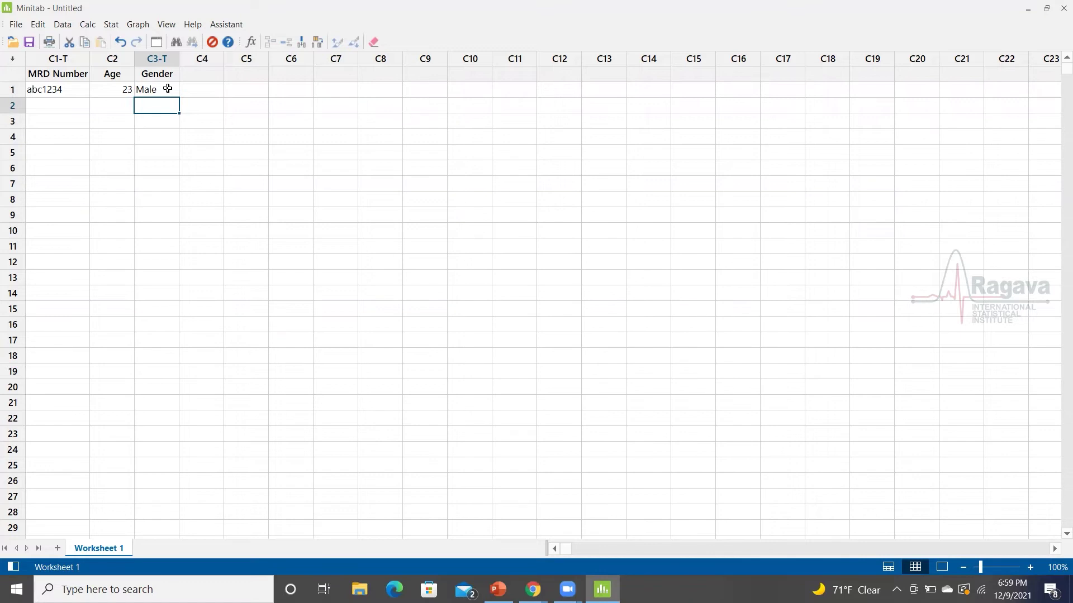
# Name column C4 "Date" and enter 12/09/2021 in its first row.
pyautogui.click(202, 77)
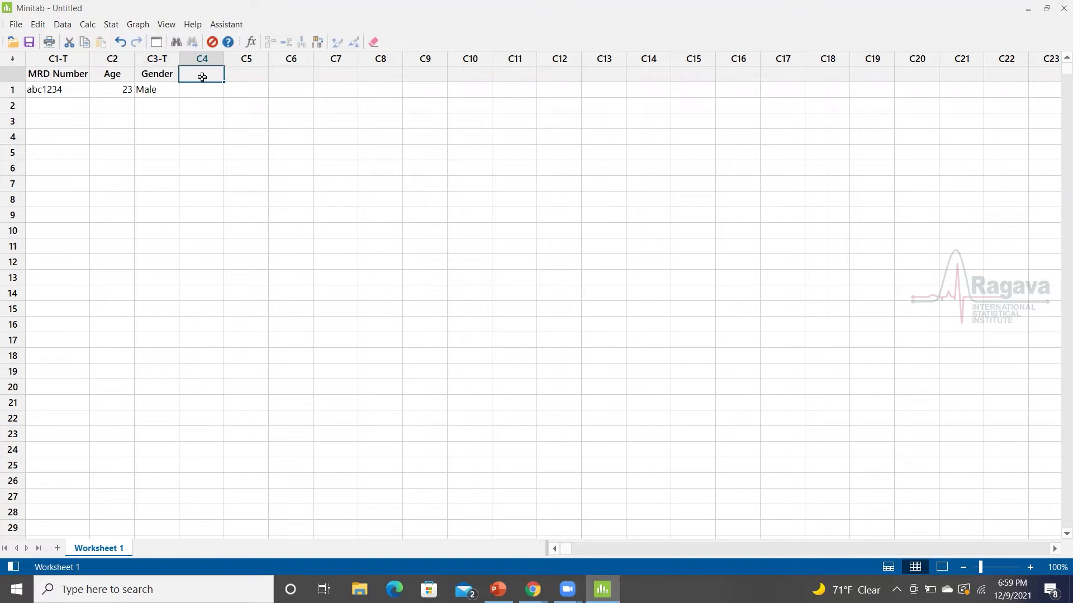
pyautogui.write('Date')
pyautogui.press('Return')
pyautogui.write('12/')
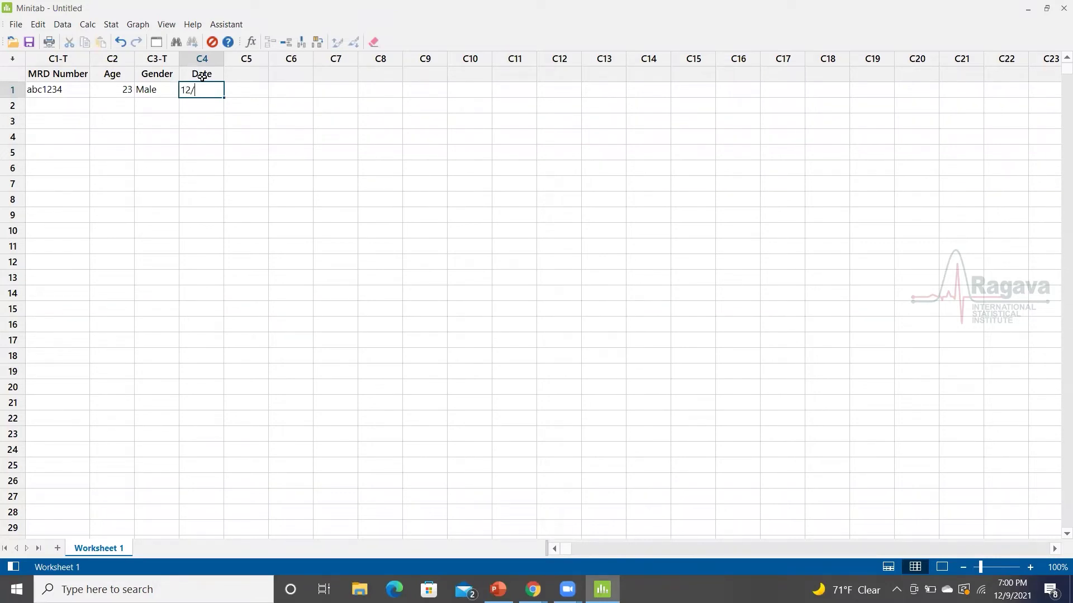
pyautogui.write('09/2021')
pyautogui.click(202, 105)
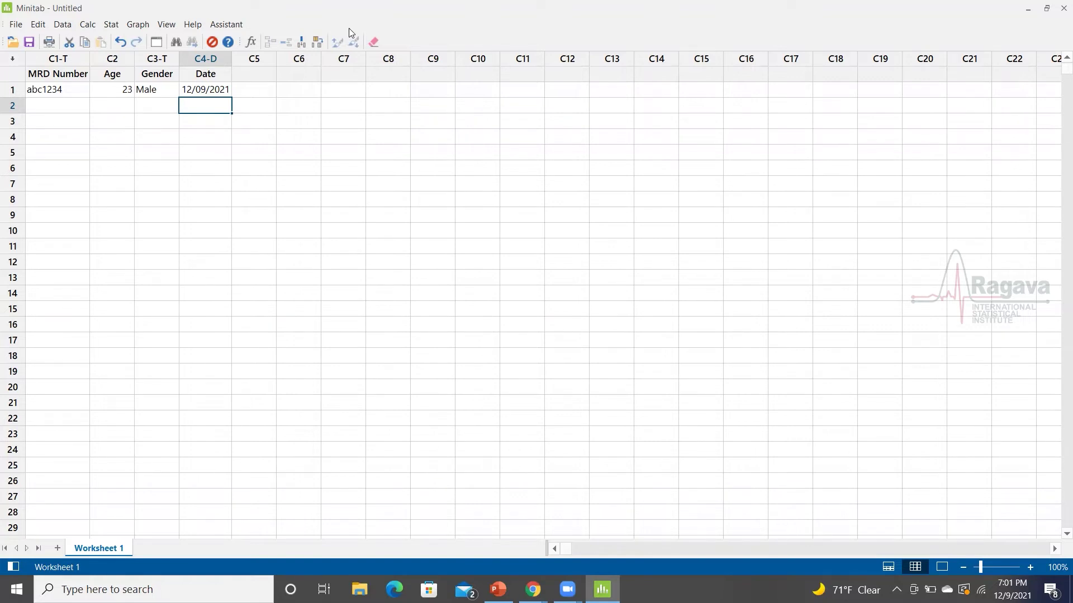
# Close Minitab without saving the changes to the untitled project.
pyautogui.click(1057, 11)
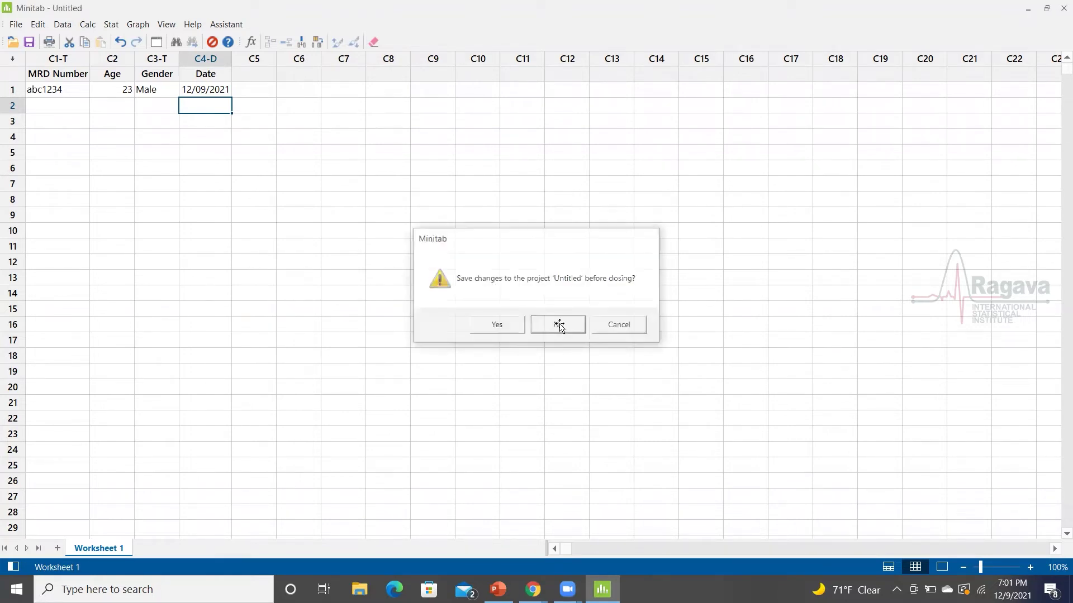
pyautogui.click(559, 325)
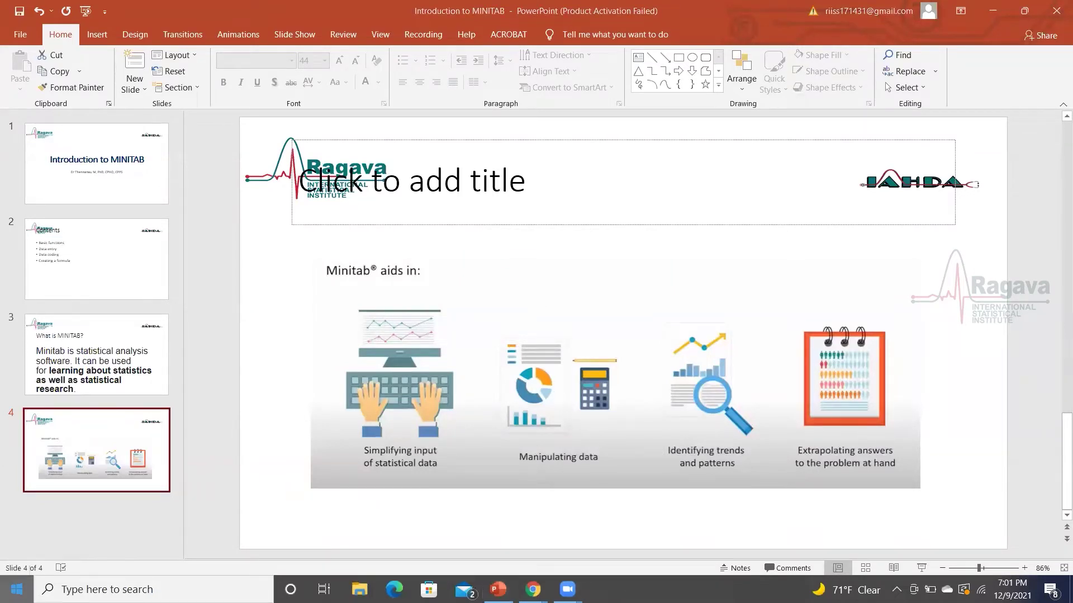
# Launch Minitab from its program folder.
pyautogui.click(16, 589)
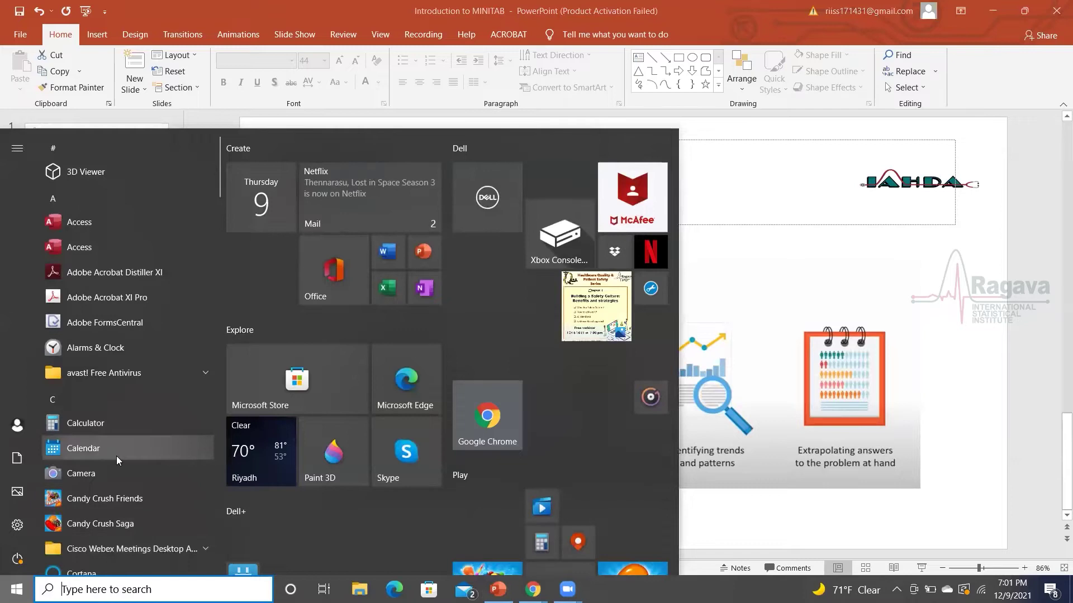
pyautogui.scroll(-10, 116, 456)
pyautogui.scroll(-5, 114, 455)
pyautogui.scroll(-5, 114, 454)
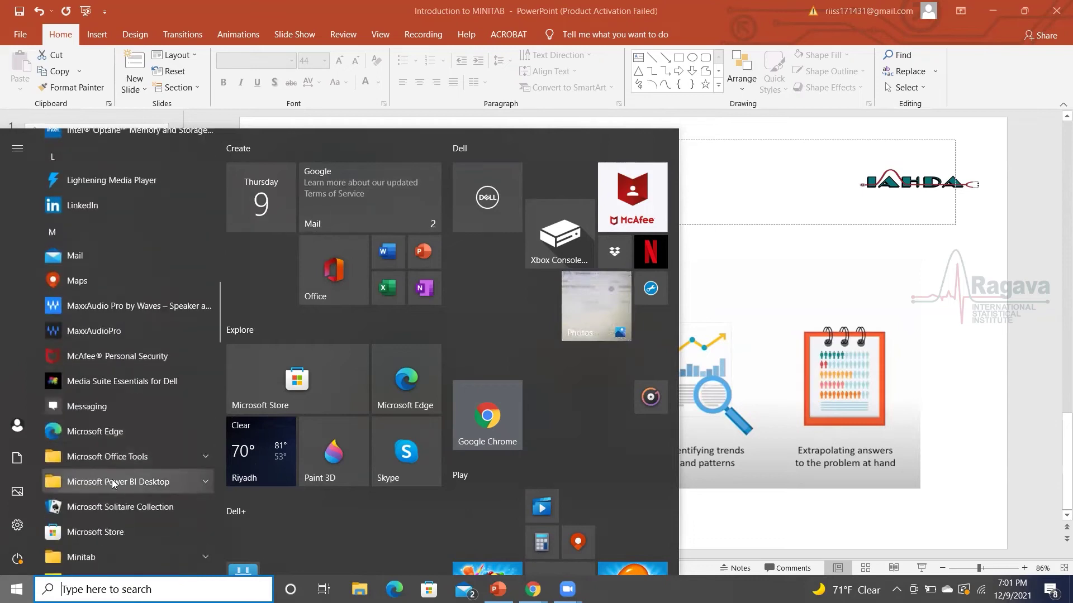
pyautogui.scroll(-2, 113, 484)
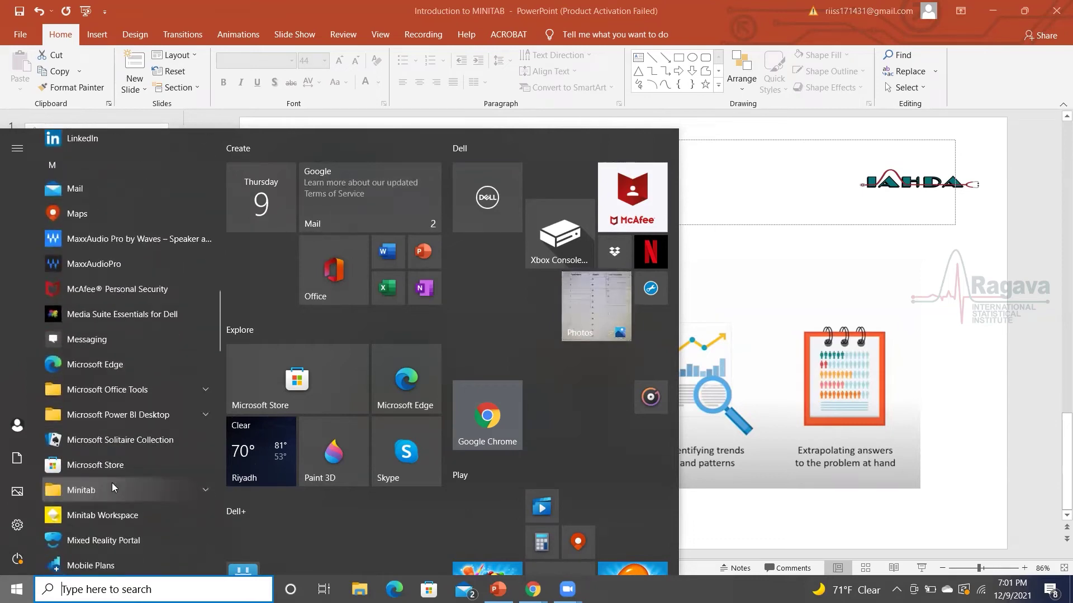
pyautogui.click(94, 494)
pyautogui.click(99, 517)
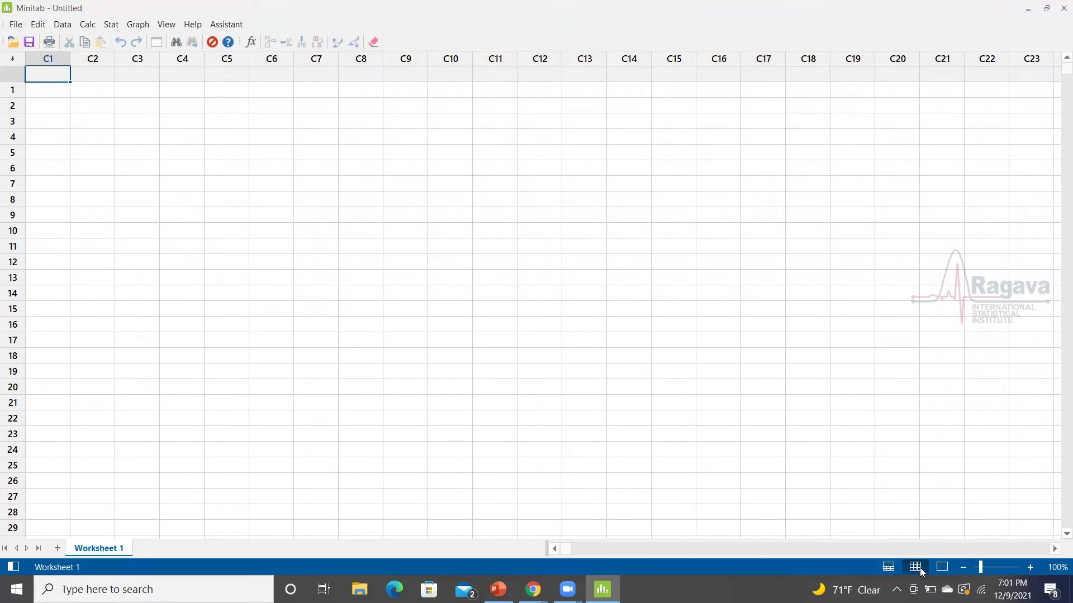
# Compare the combined output-and-worksheet, worksheet-only and output-only views, finishing in the worksheet-only view.
pyautogui.click(888, 567)
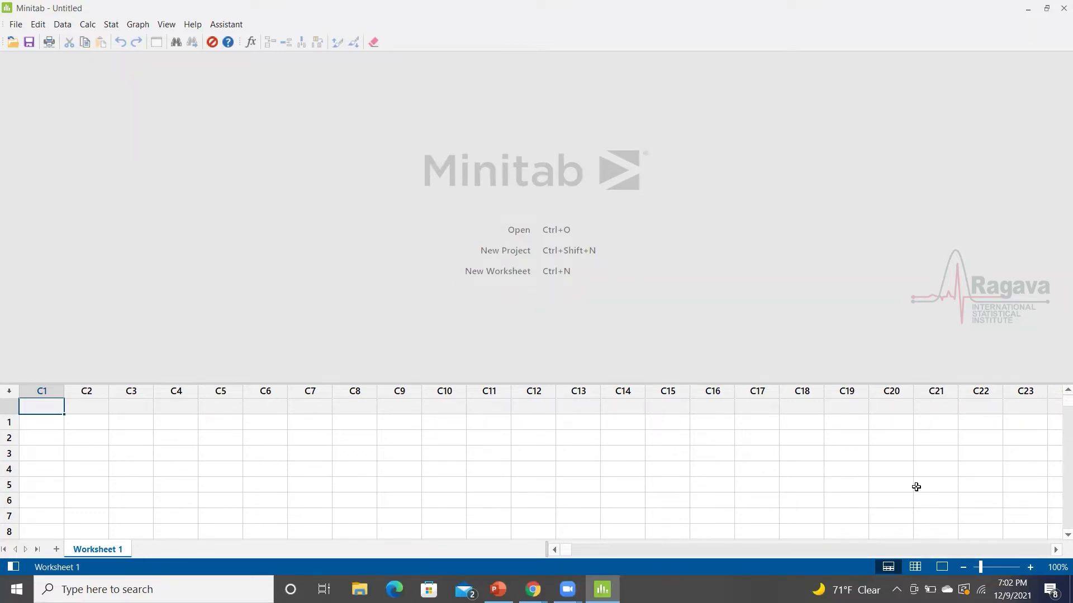
pyautogui.click(914, 567)
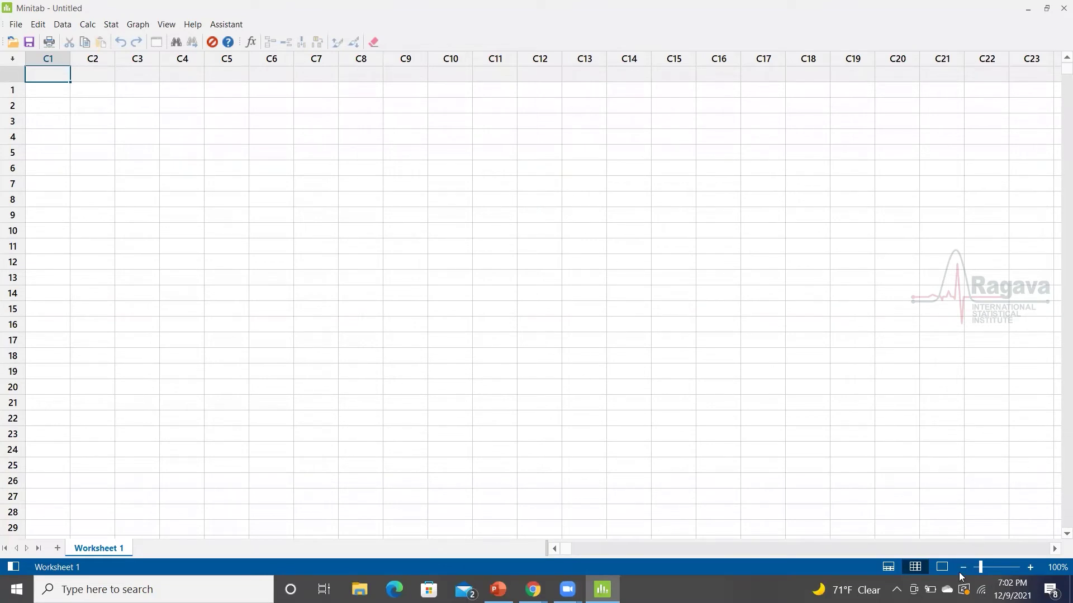
pyautogui.click(942, 567)
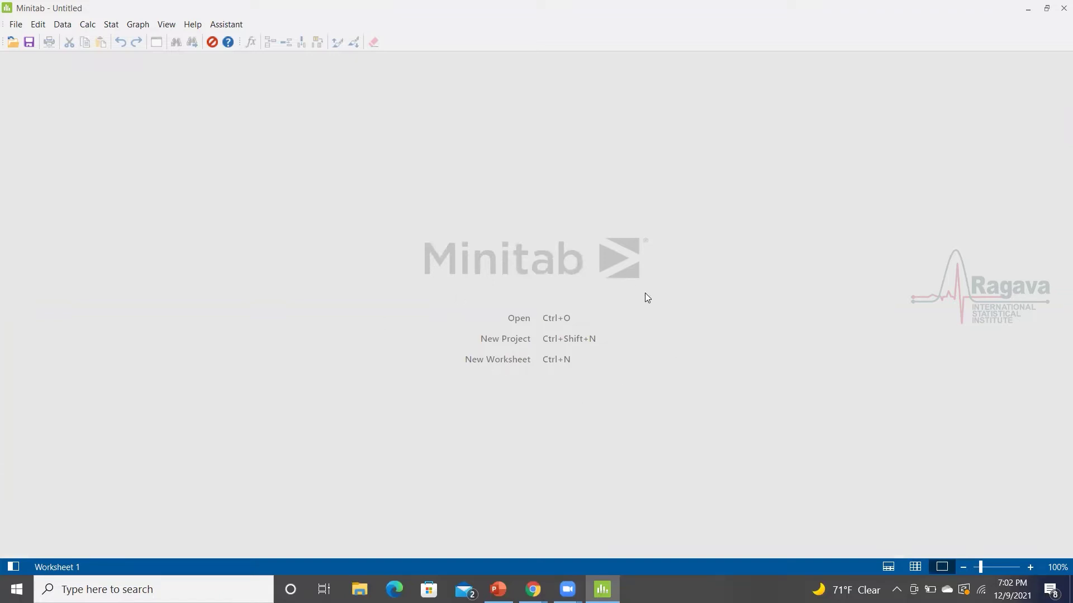
pyautogui.click(916, 568)
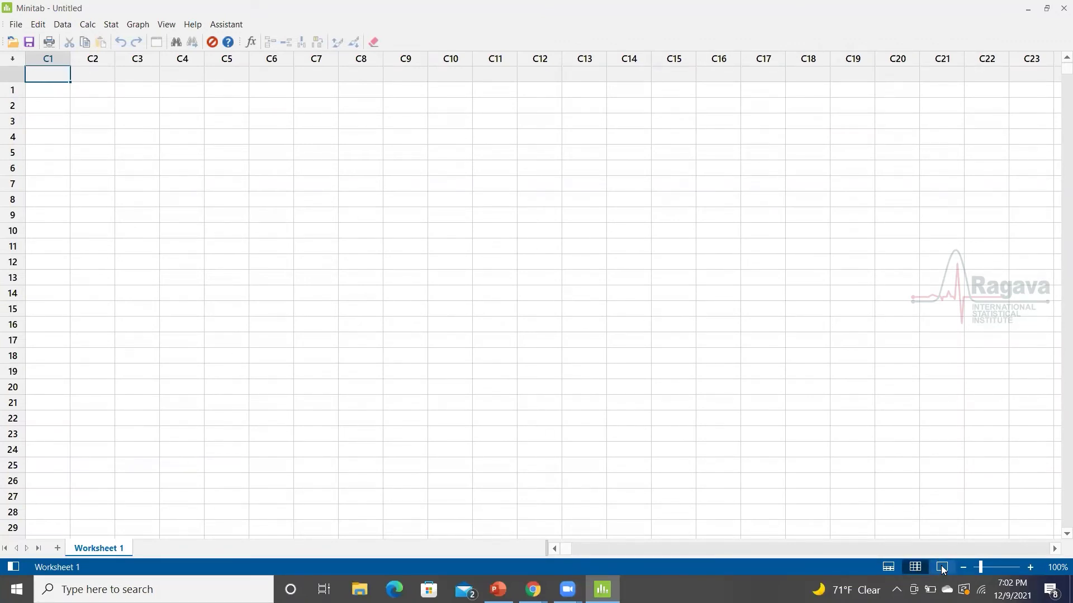
pyautogui.click(943, 568)
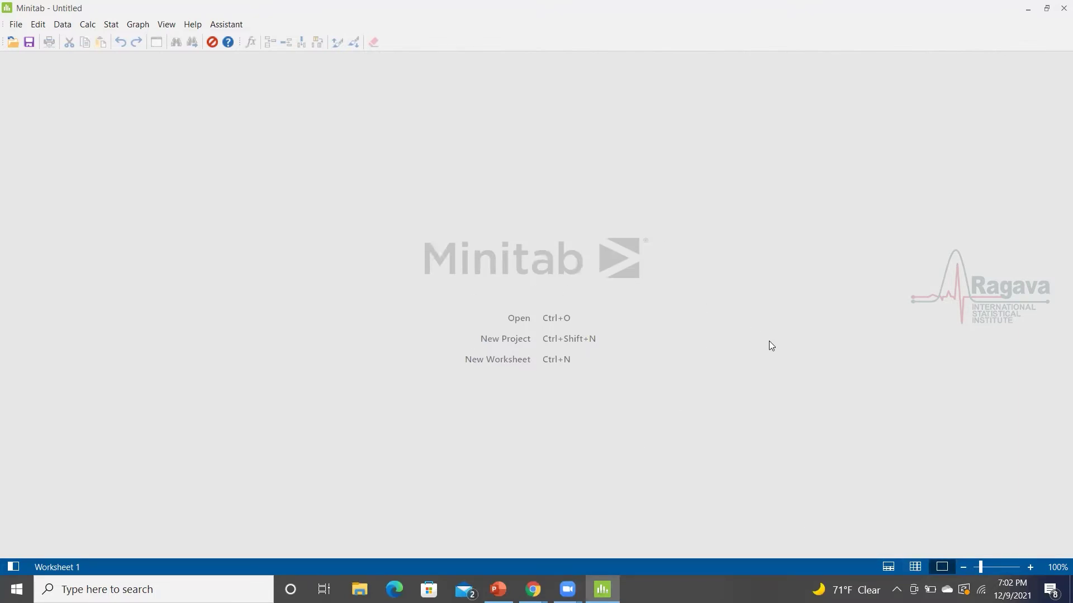
pyautogui.click(916, 566)
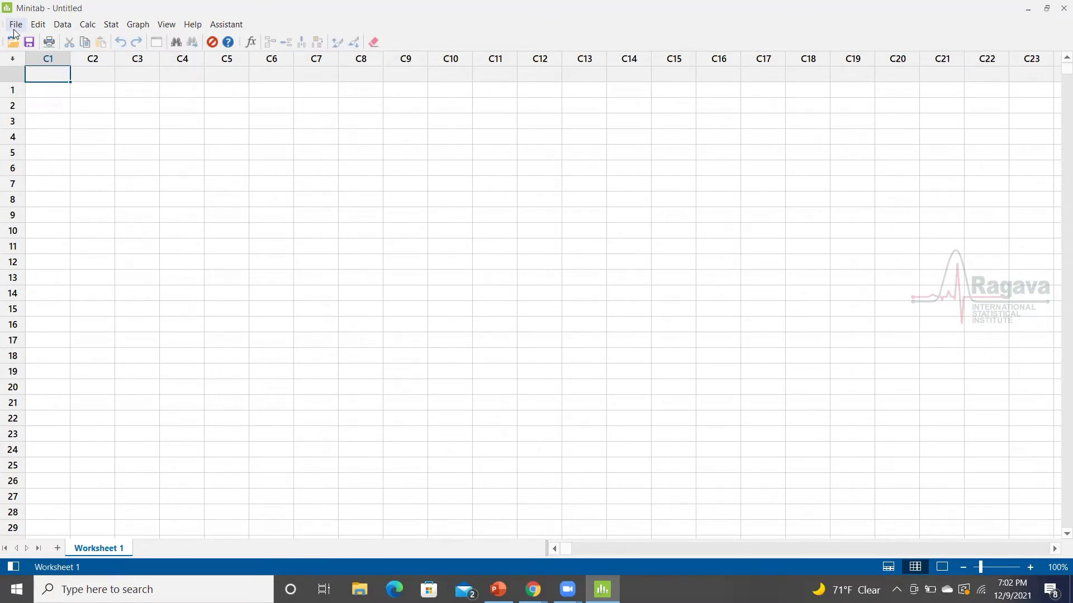
# Start opening a file and browse to the MINITAB series folder inside Webinar on the Desktop.
pyautogui.click(15, 25)
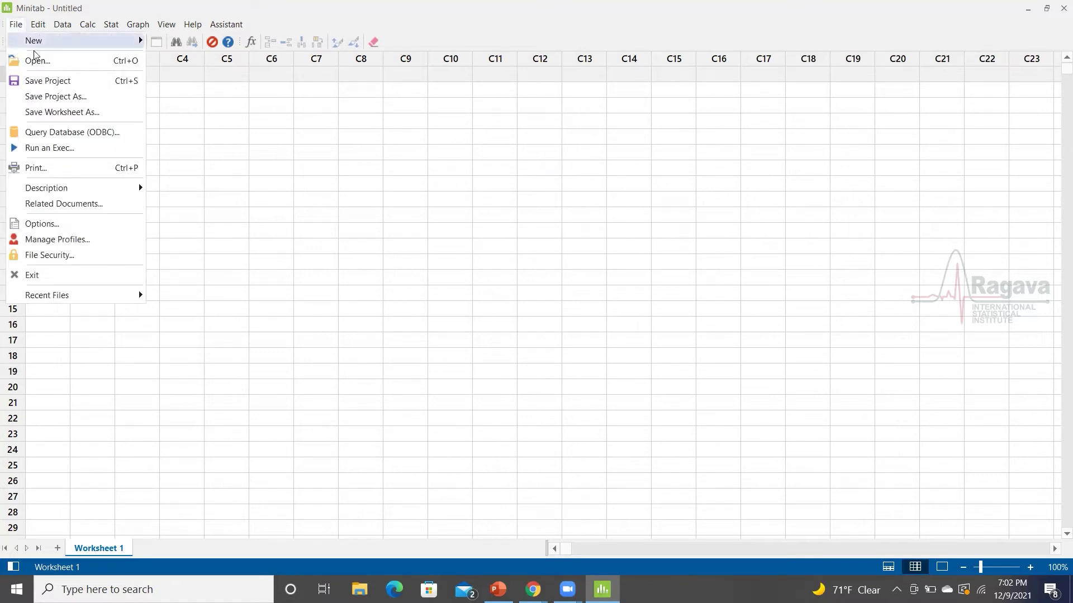
pyautogui.click(51, 60)
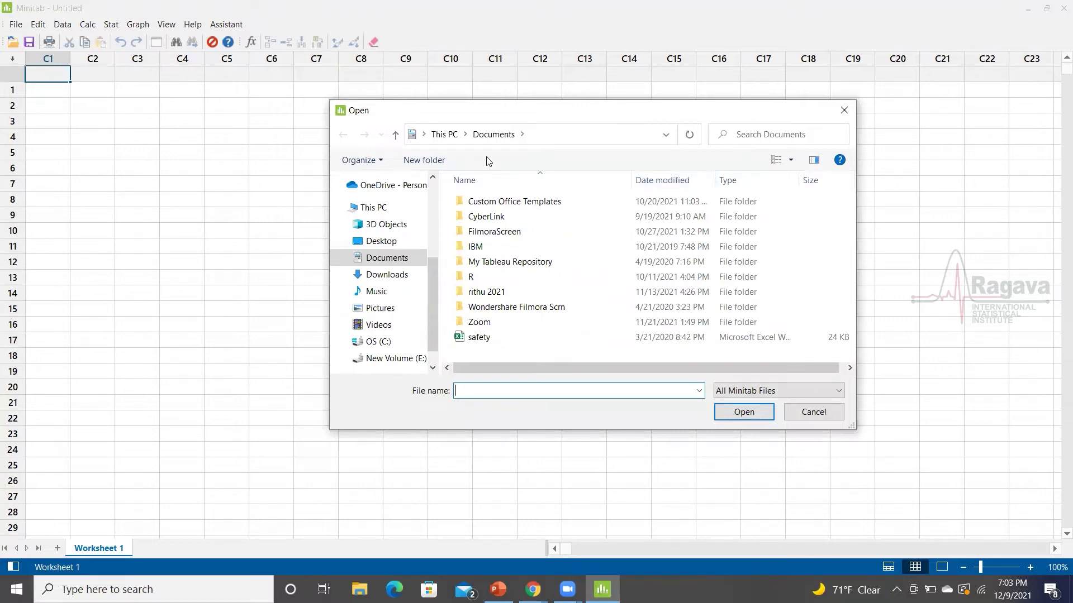
pyautogui.click(391, 244)
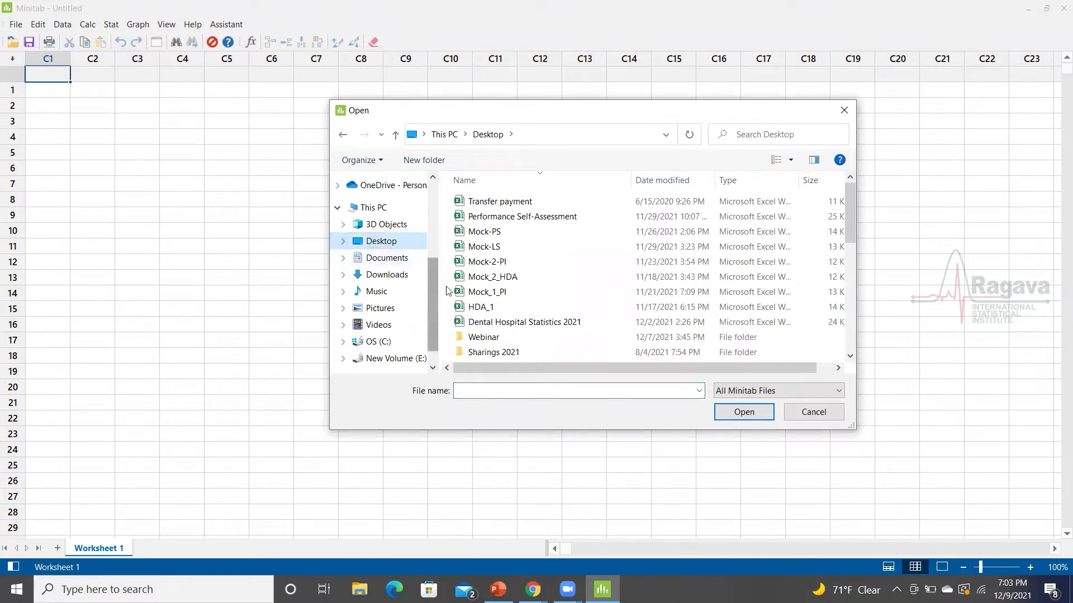
pyautogui.scroll(-2, 576, 291)
pyautogui.scroll(-4, 576, 292)
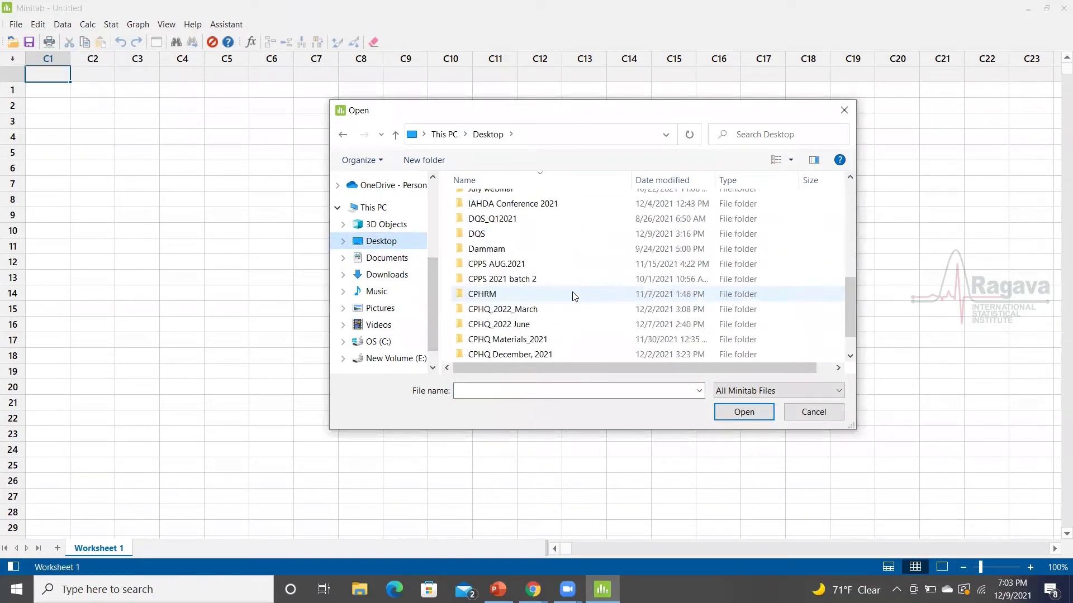
pyautogui.scroll(6, 571, 296)
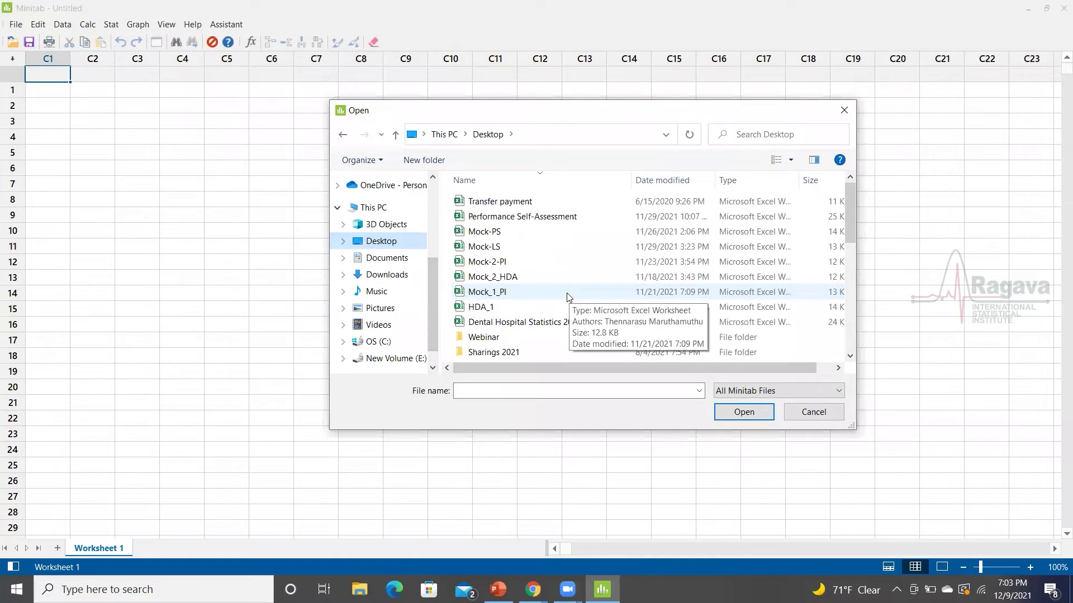
pyautogui.click(566, 292)
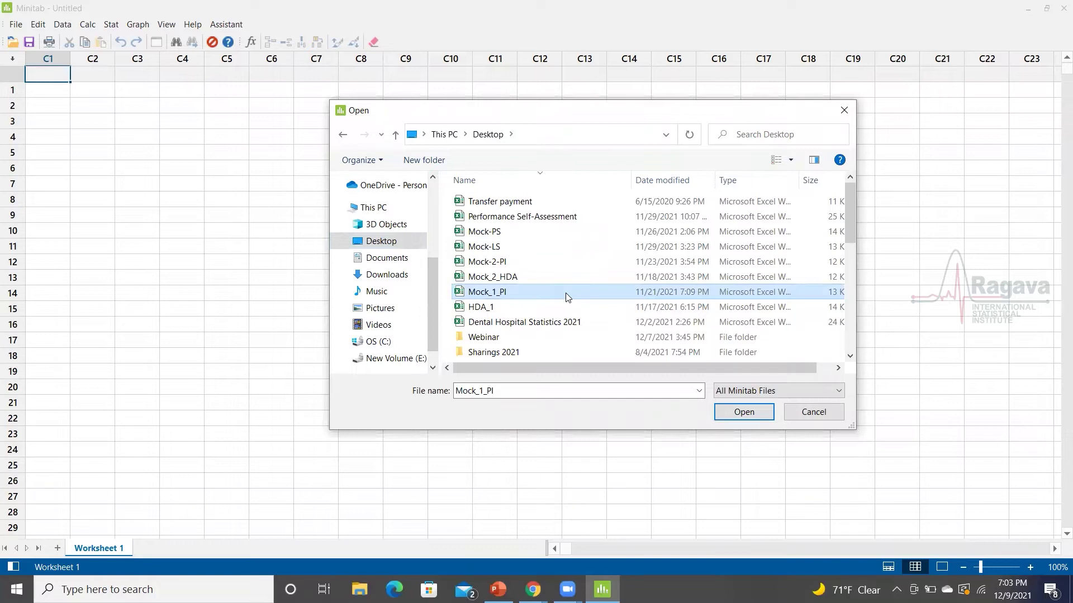
pyautogui.scroll(-6, 566, 297)
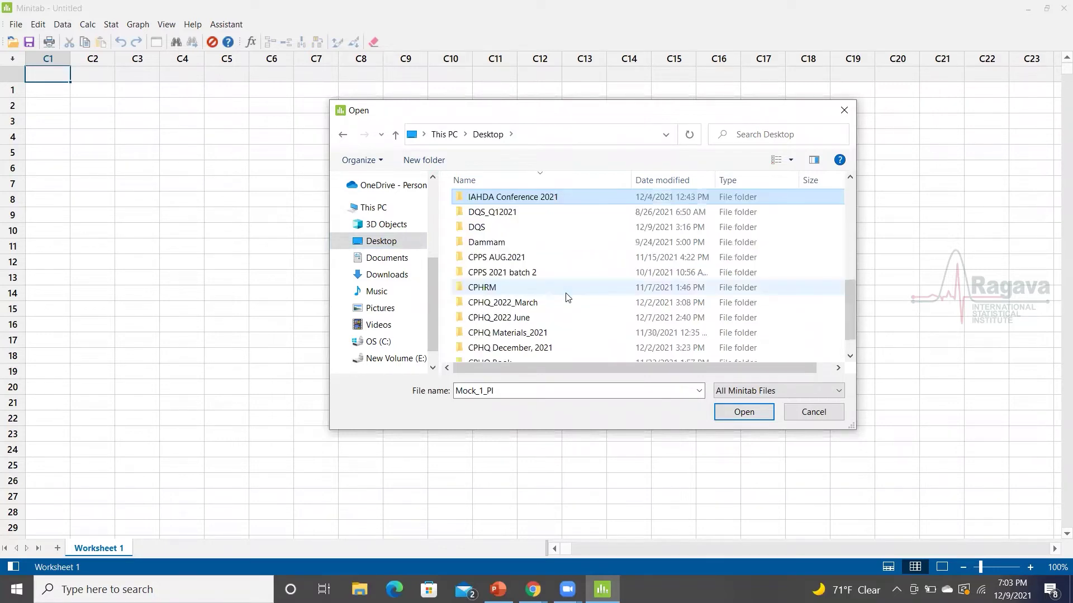
pyautogui.scroll(3, 566, 297)
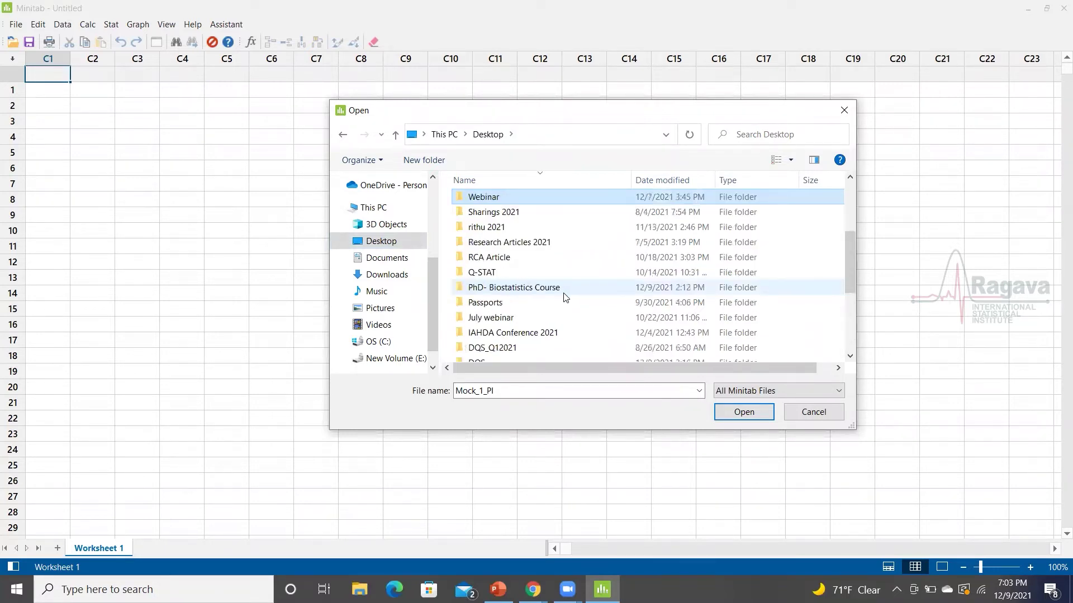
pyautogui.doubleClick(497, 201)
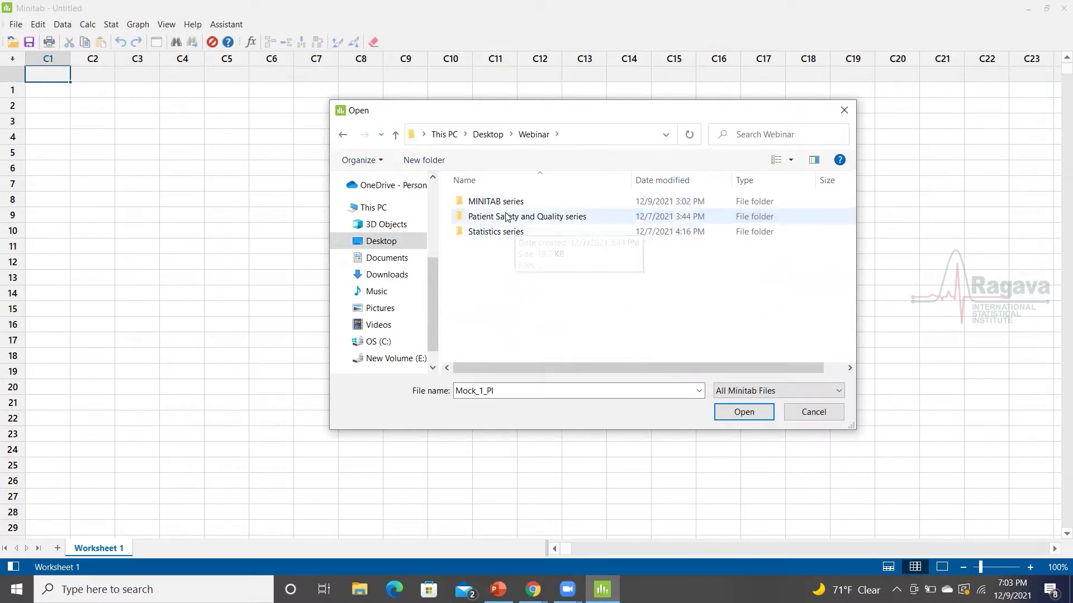
pyautogui.doubleClick(510, 205)
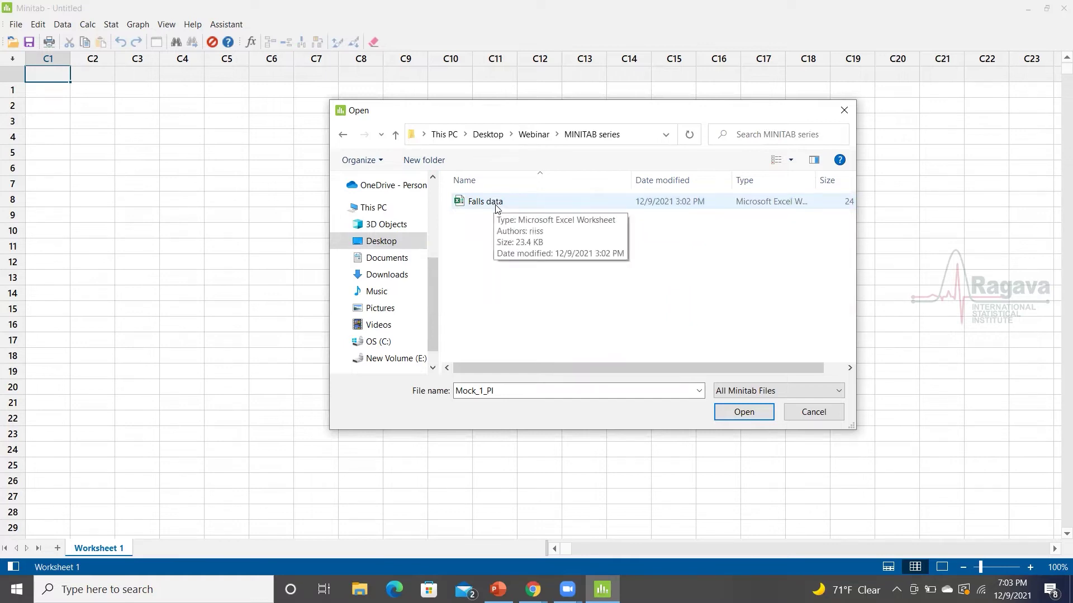
# Import the Falls data Excel file with its column names, previewing the Minitab worksheet before accepting.
pyautogui.click(497, 204)
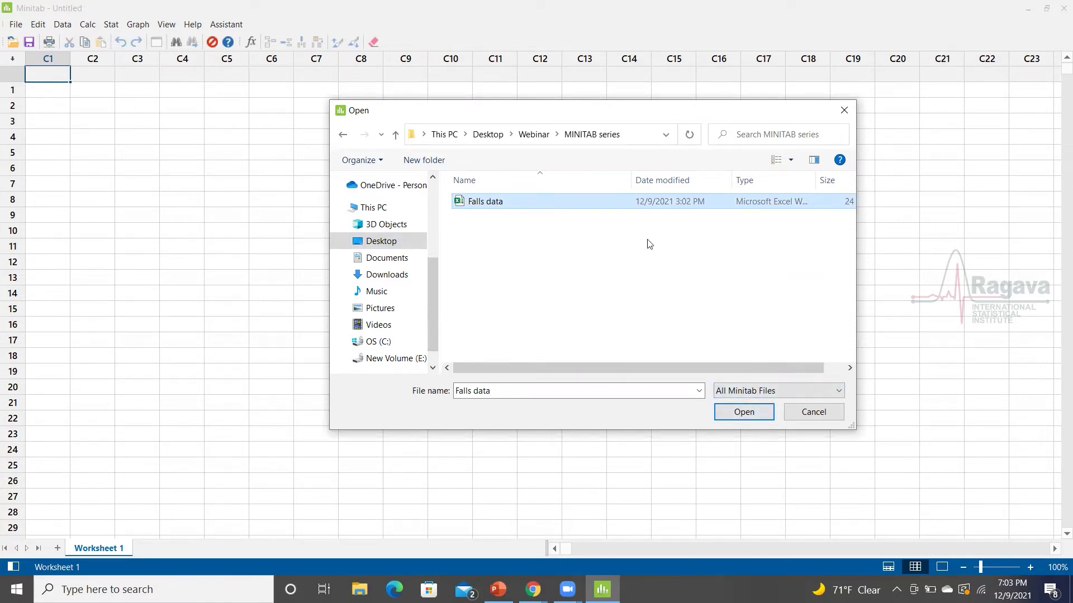
pyautogui.click(744, 416)
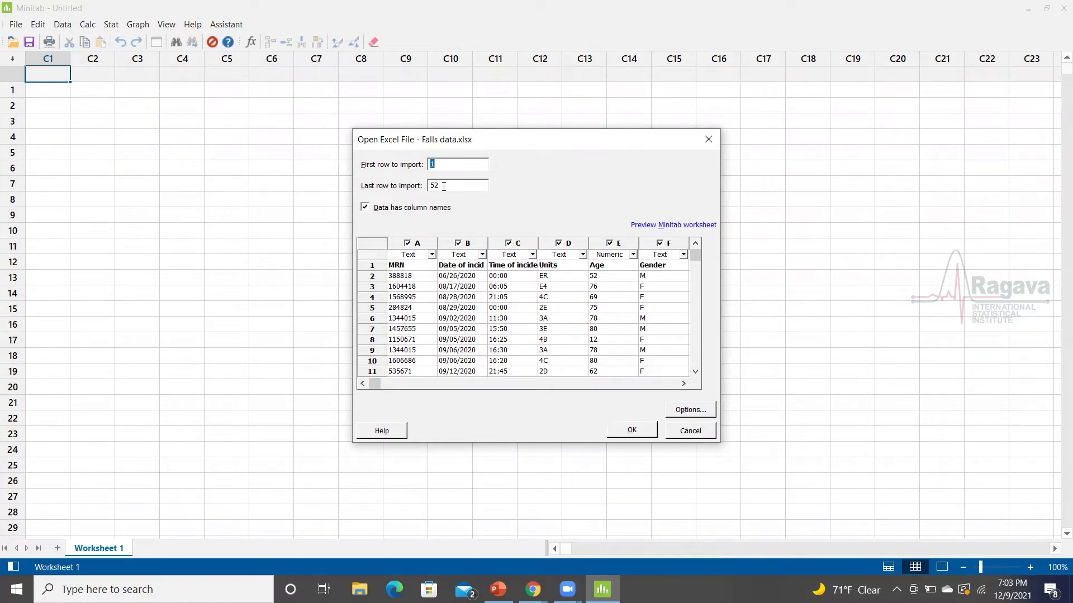
pyautogui.click(666, 226)
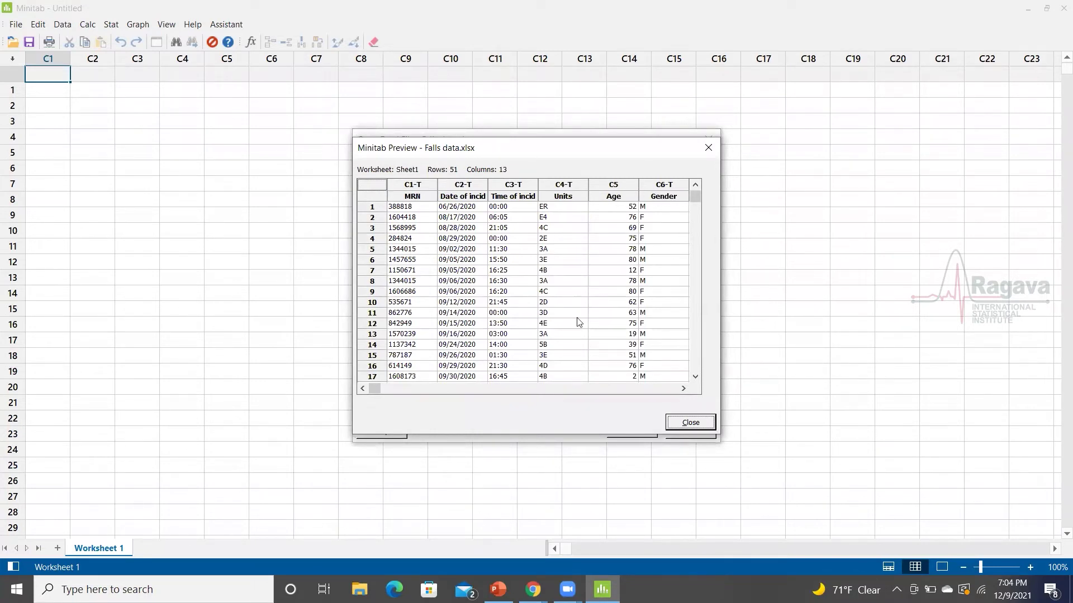
pyautogui.click(693, 423)
pyautogui.click(633, 432)
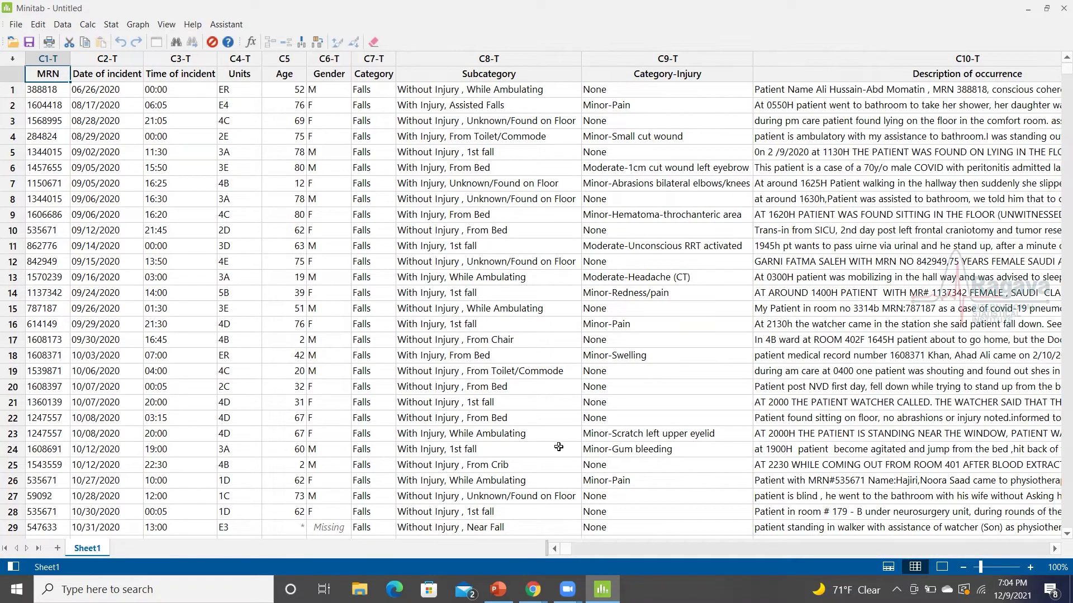
# Examine the rows of the imported falls worksheet, including the incident dates, units, ages and injury categories.
pyautogui.scroll(-3, 554, 447)
pyautogui.scroll(3, 554, 447)
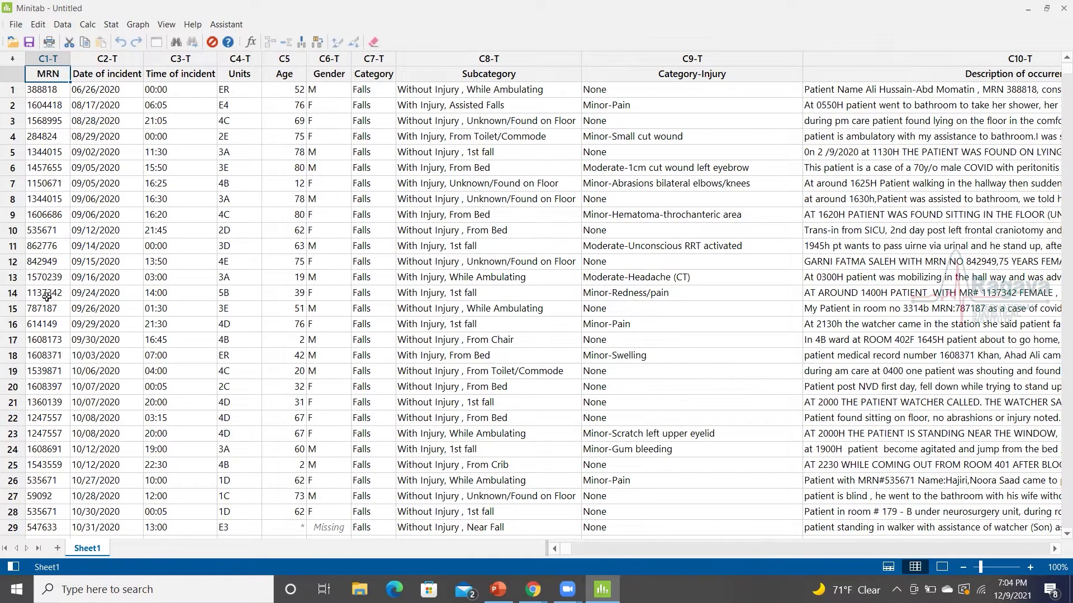
pyautogui.scroll(-2, 44, 434)
pyautogui.scroll(-1, 44, 435)
pyautogui.scroll(3, 44, 435)
pyautogui.scroll(-7, 100, 264)
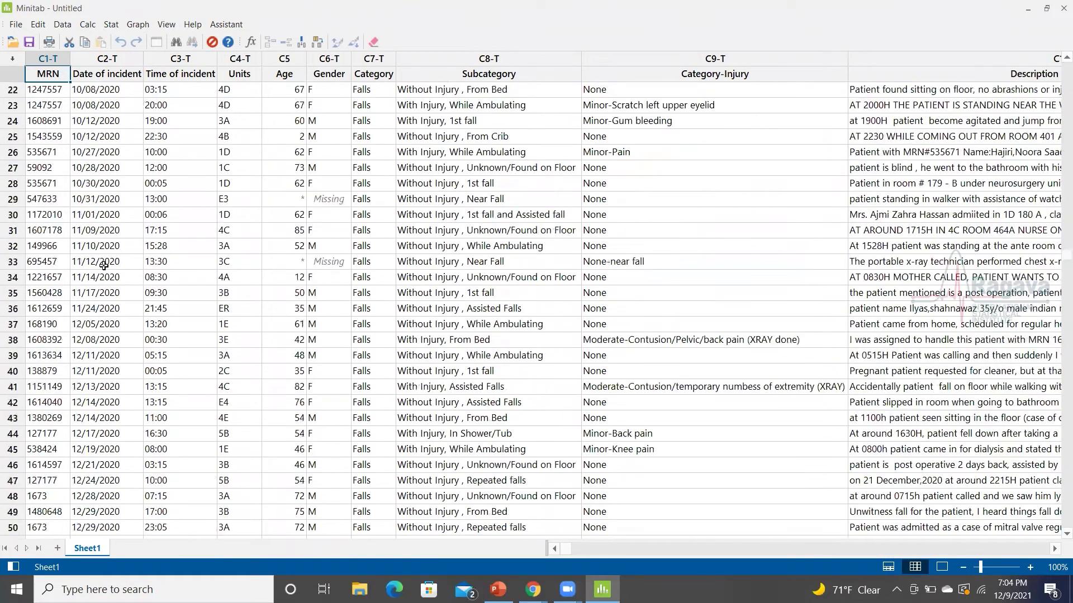
pyautogui.scroll(-3, 103, 266)
pyautogui.scroll(5, 102, 265)
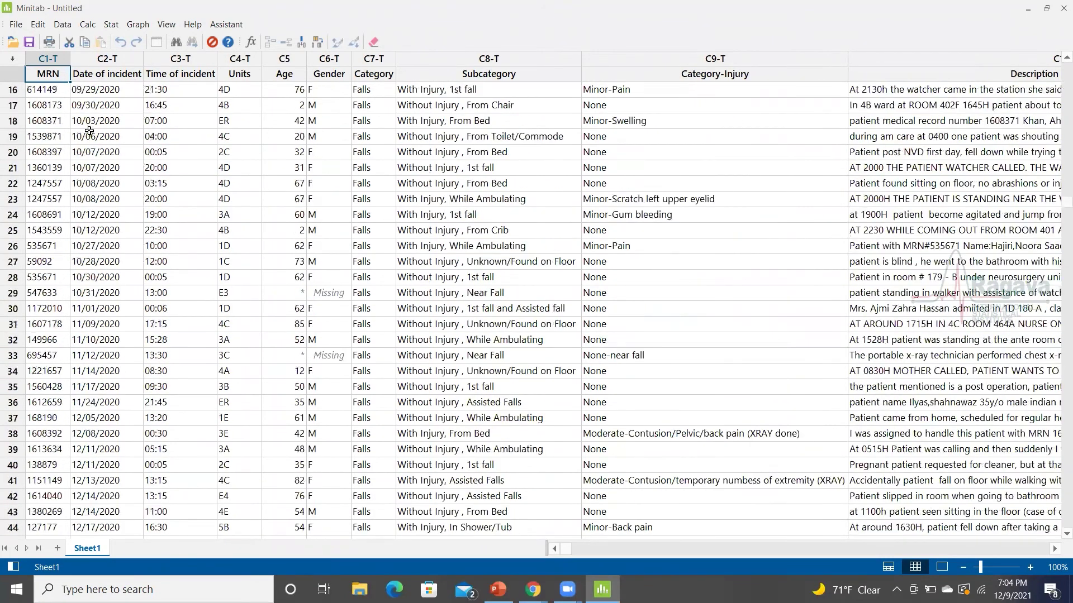
pyautogui.scroll(2, 119, 85)
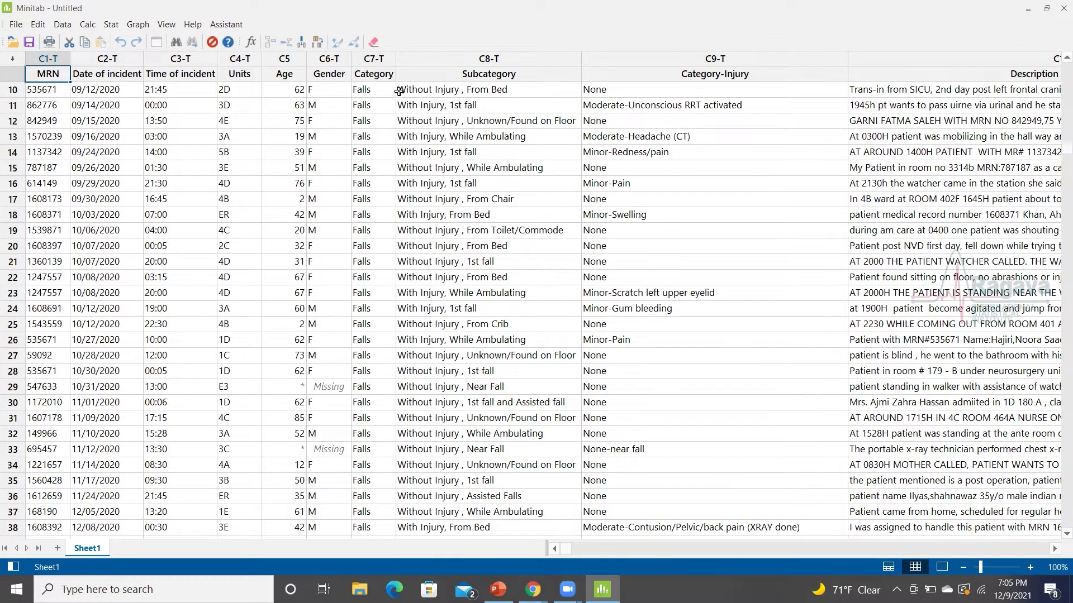
# Examine the remaining columns through Causes, and return to the first row and column of the worksheet.
pyautogui.click(1055, 549)
pyautogui.moveTo(1055, 550); pyautogui.dragTo(1055, 554)
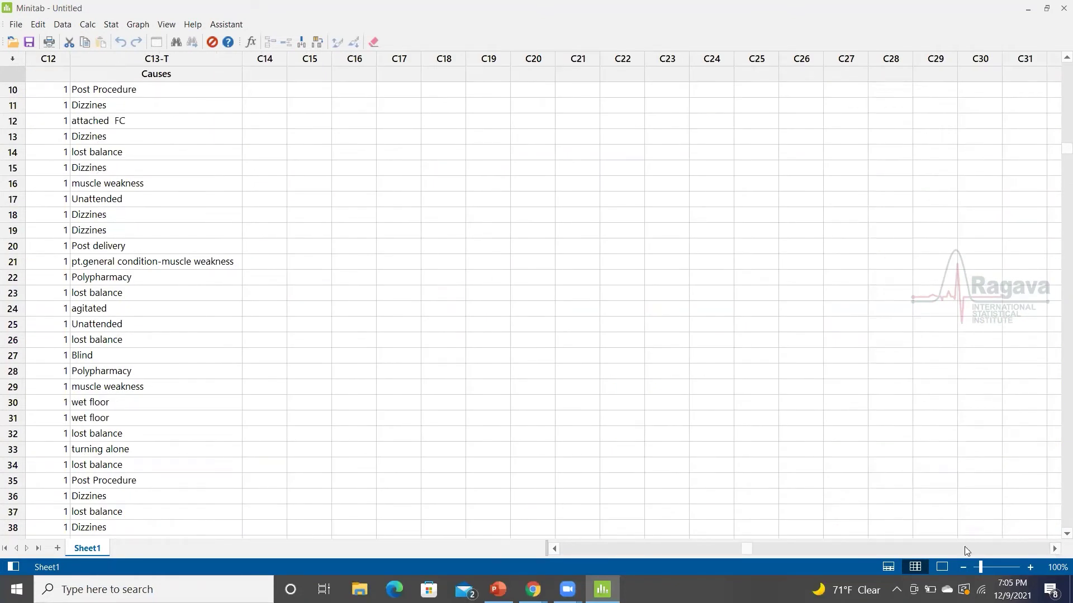
pyautogui.moveTo(747, 549); pyautogui.dragTo(547, 551)
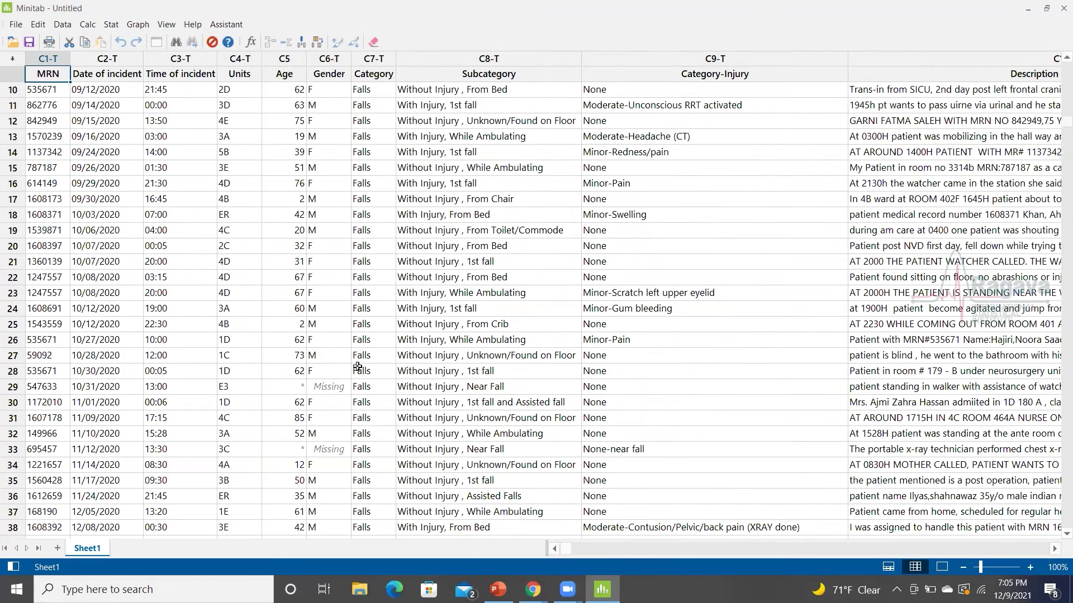
pyautogui.scroll(3, 358, 368)
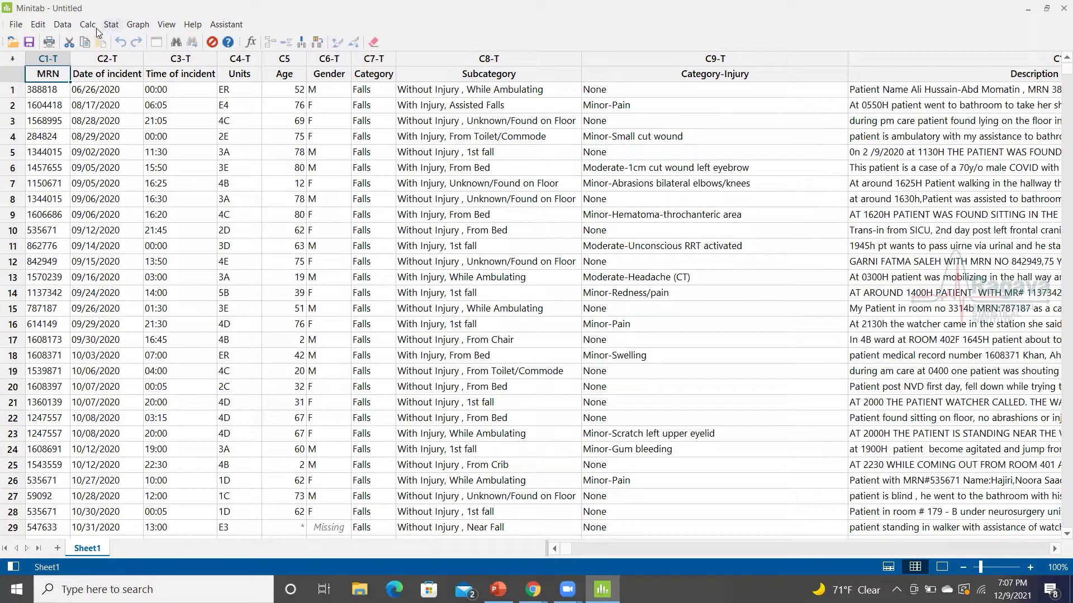
pyautogui.click(63, 25)
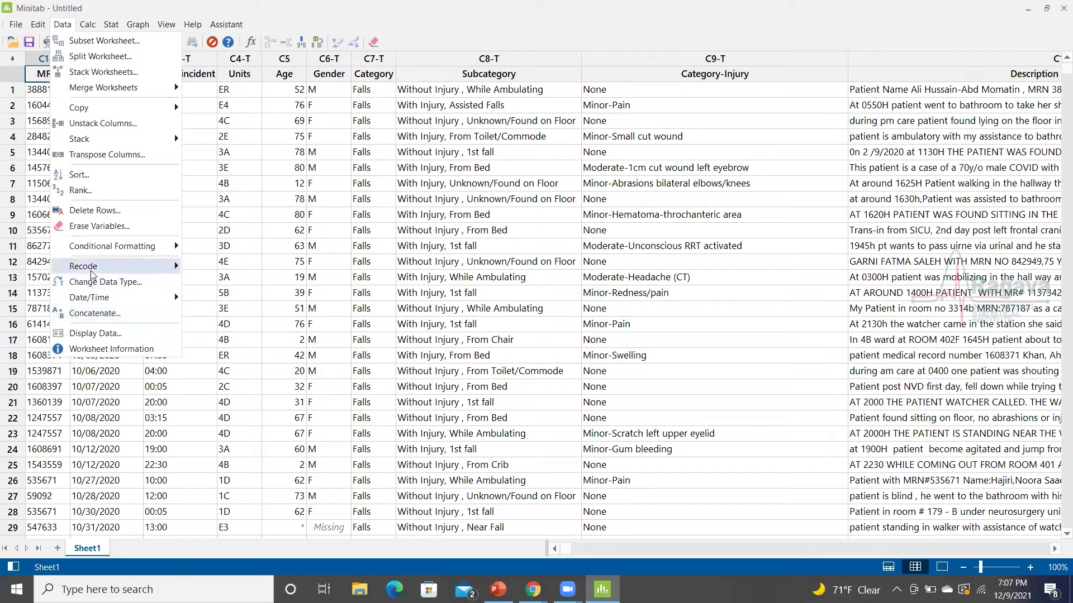
pyautogui.moveTo(93, 273)
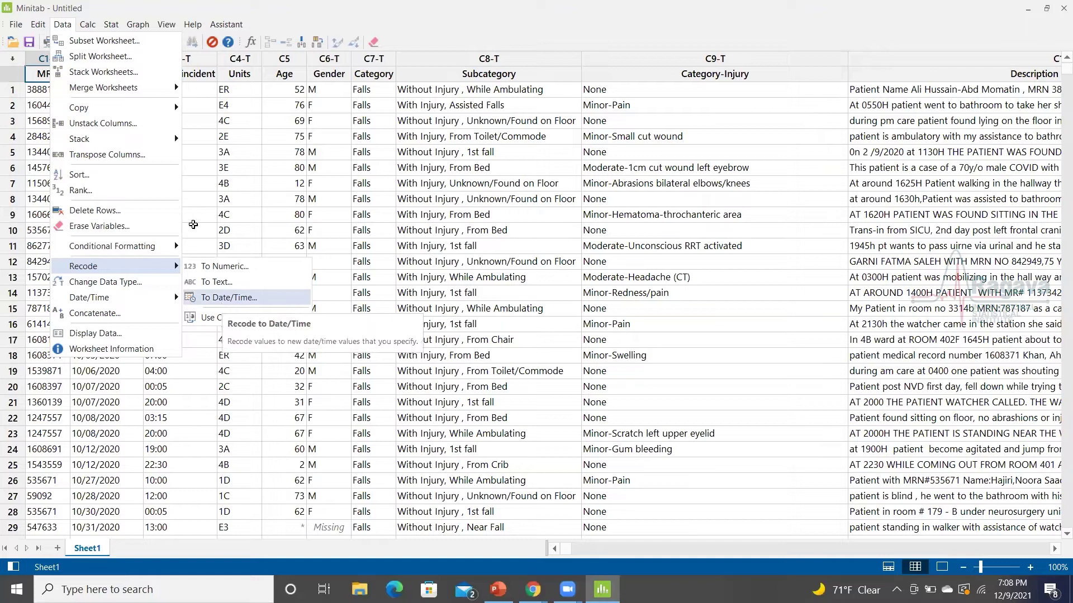
pyautogui.click(40, 76)
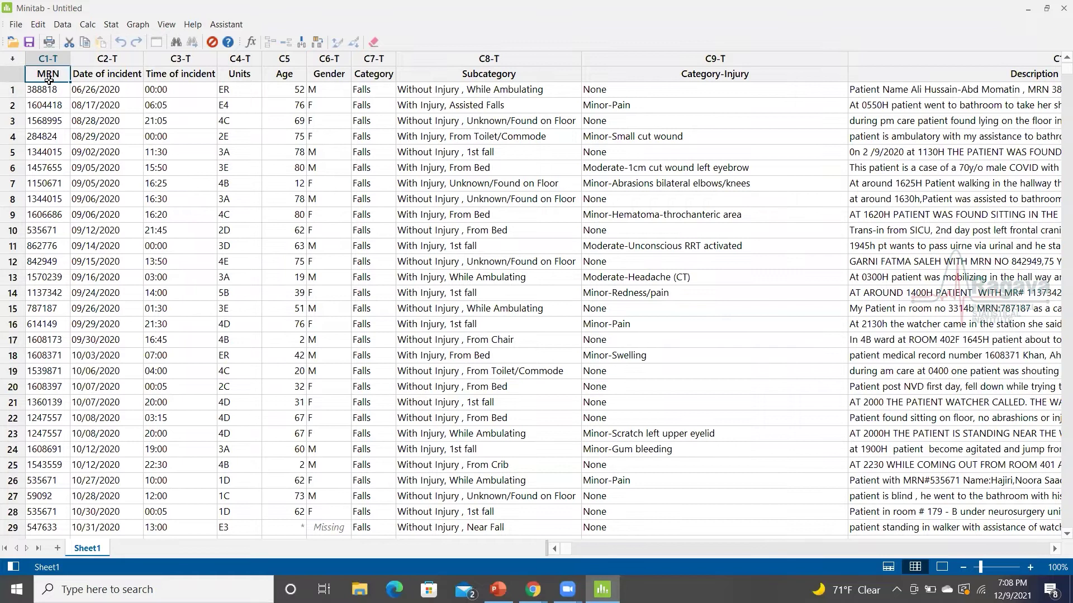
pyautogui.click(63, 25)
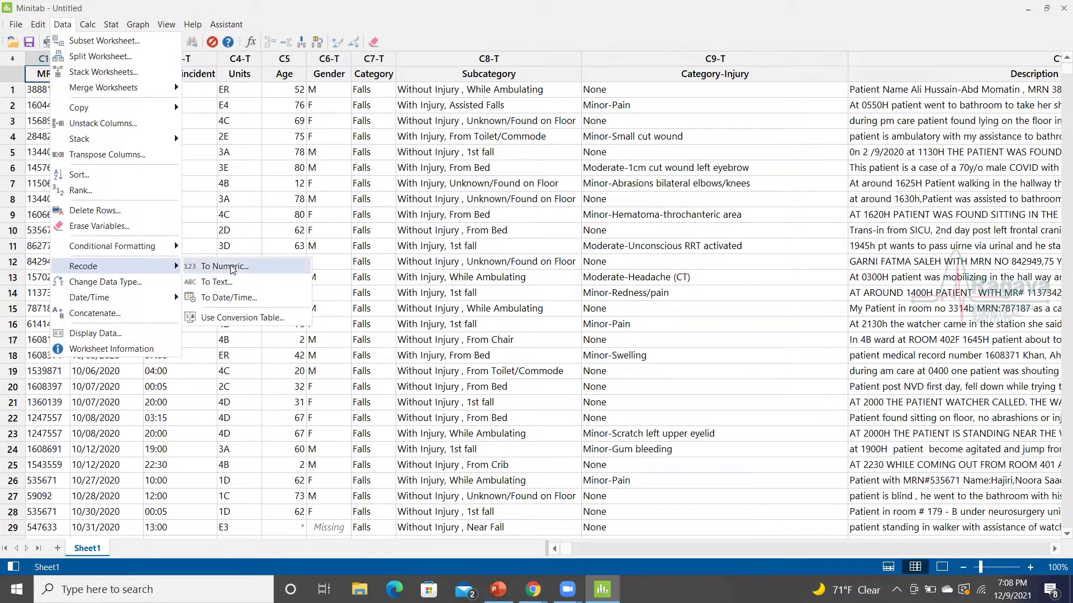
pyautogui.click(226, 268)
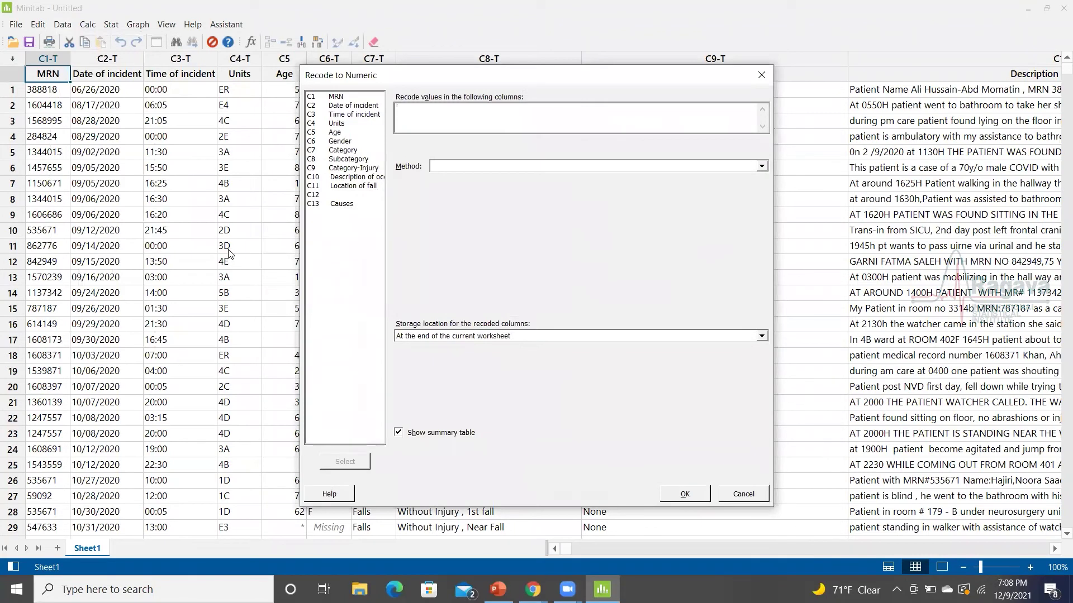
pyautogui.click(491, 119)
pyautogui.click(343, 97)
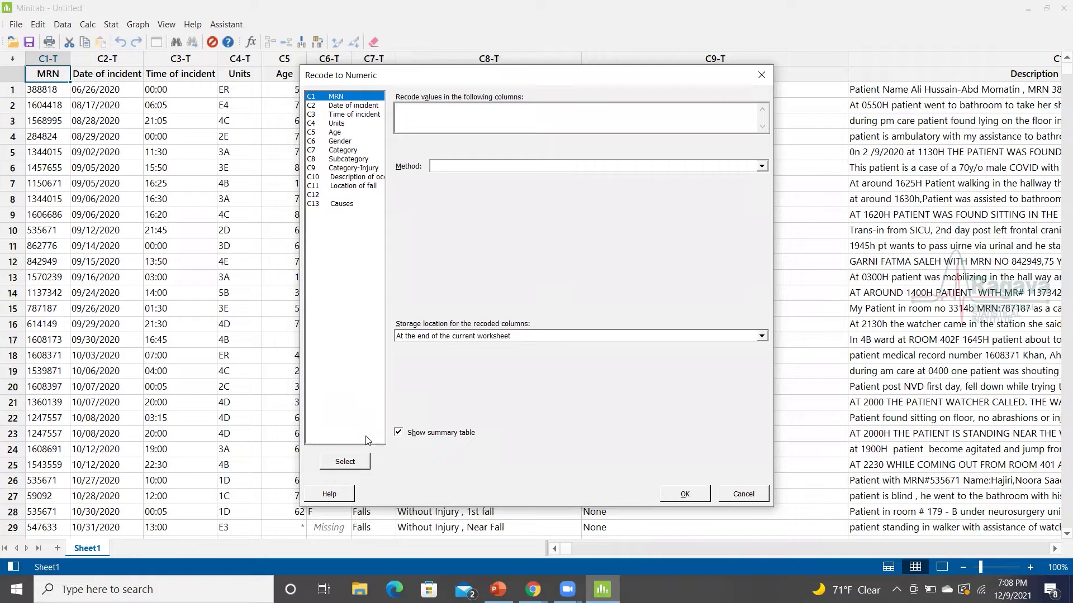
pyautogui.click(345, 462)
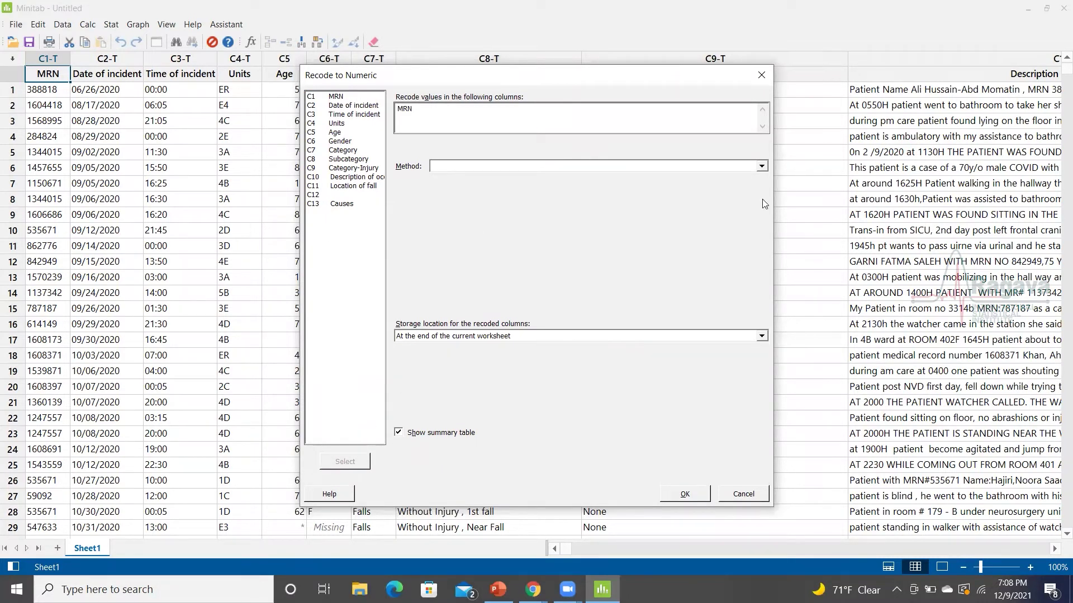
pyautogui.click(763, 168)
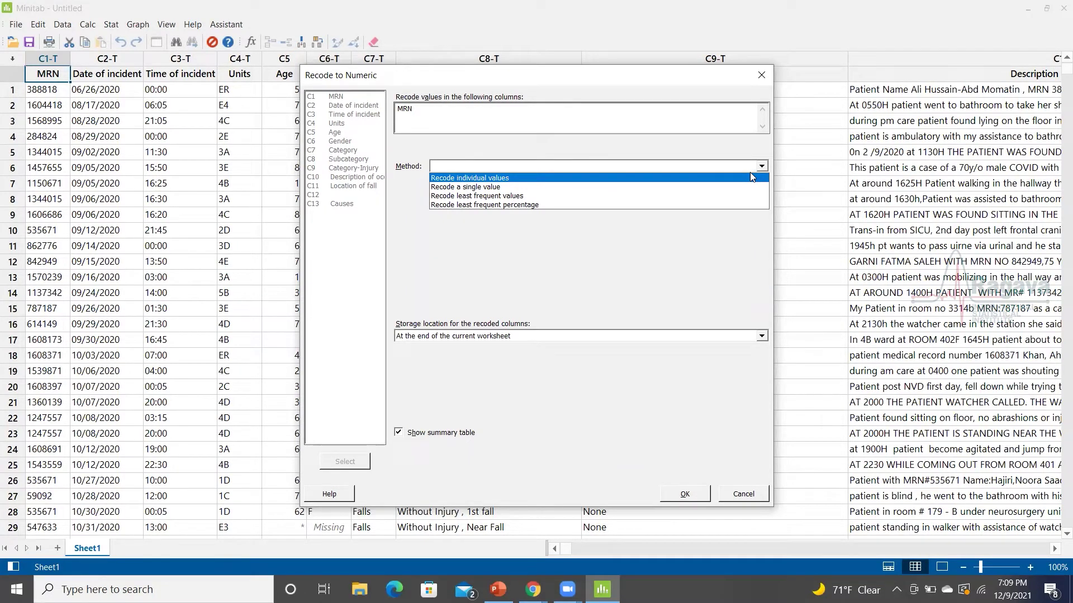
pyautogui.click(726, 52)
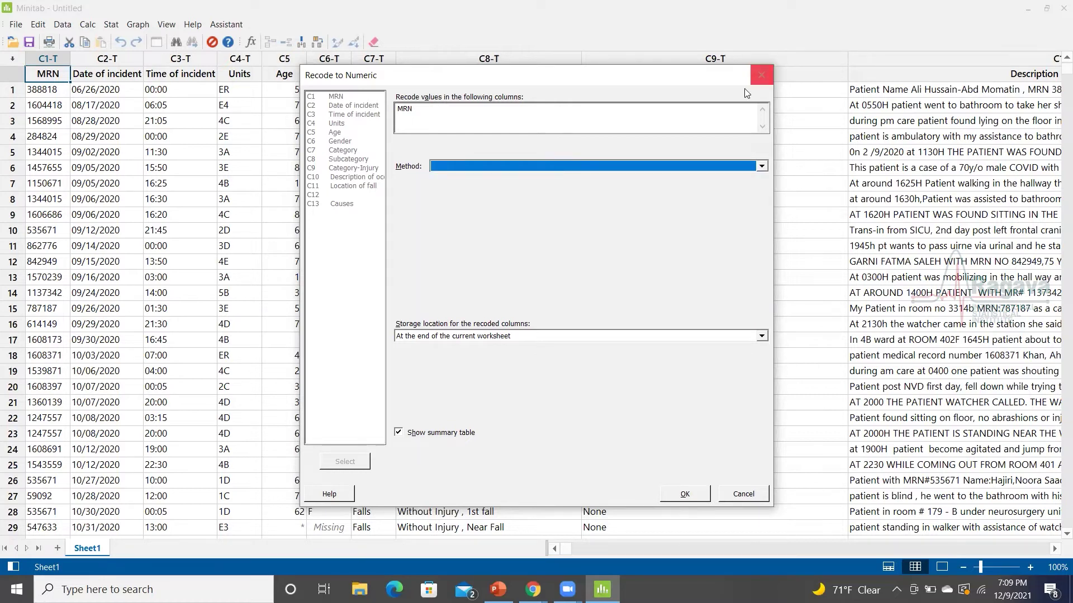
pyautogui.press('Escape')
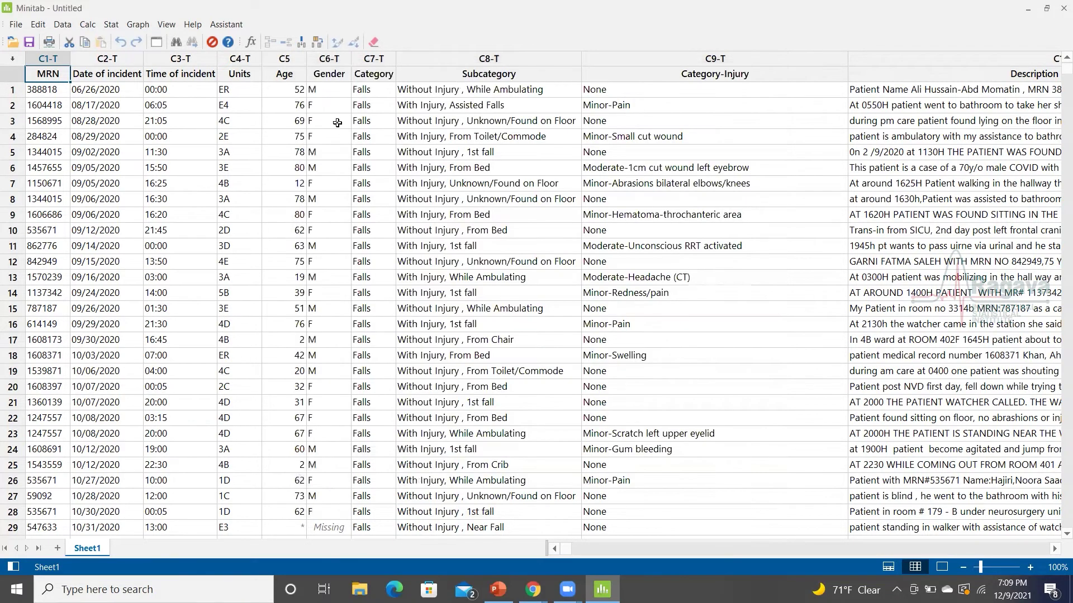
# Start a Recode to Numeric and choose Gender as the column whose values are recoded.
pyautogui.click(60, 26)
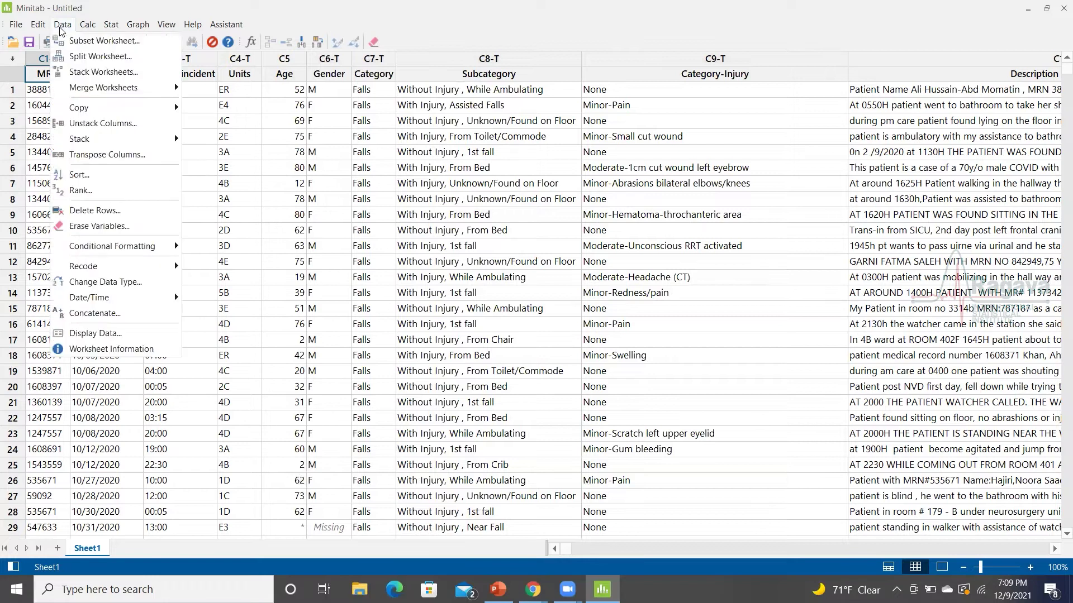
pyautogui.moveTo(95, 274)
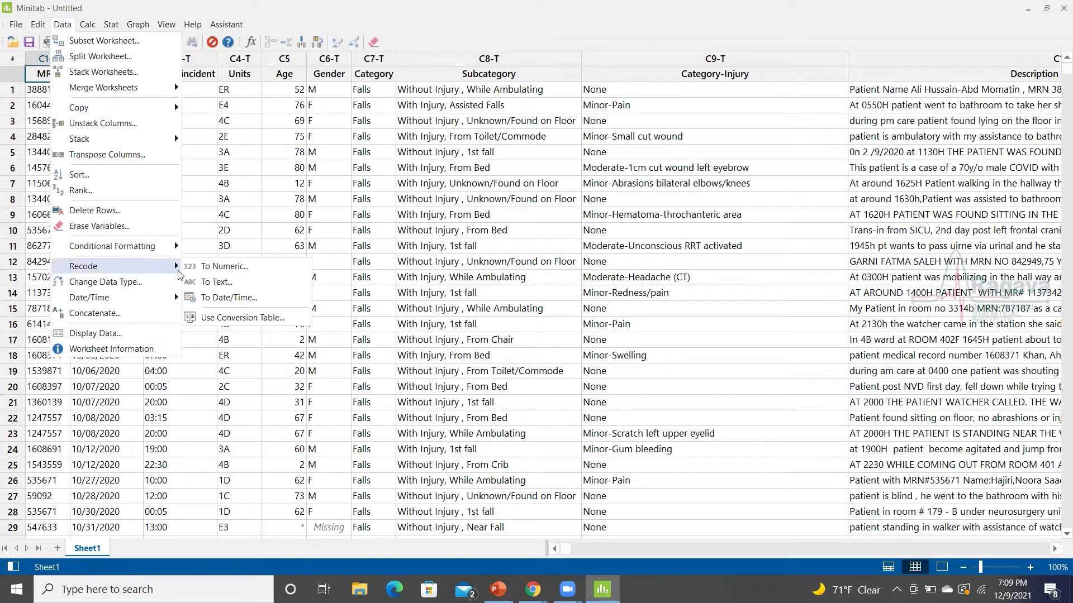
pyautogui.click(218, 268)
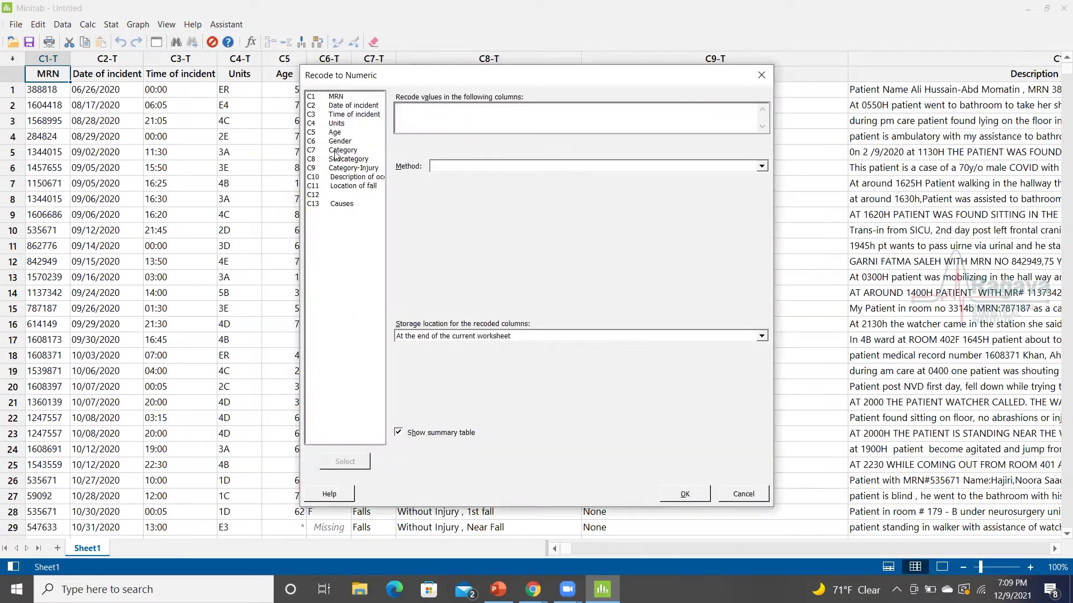
pyautogui.click(337, 146)
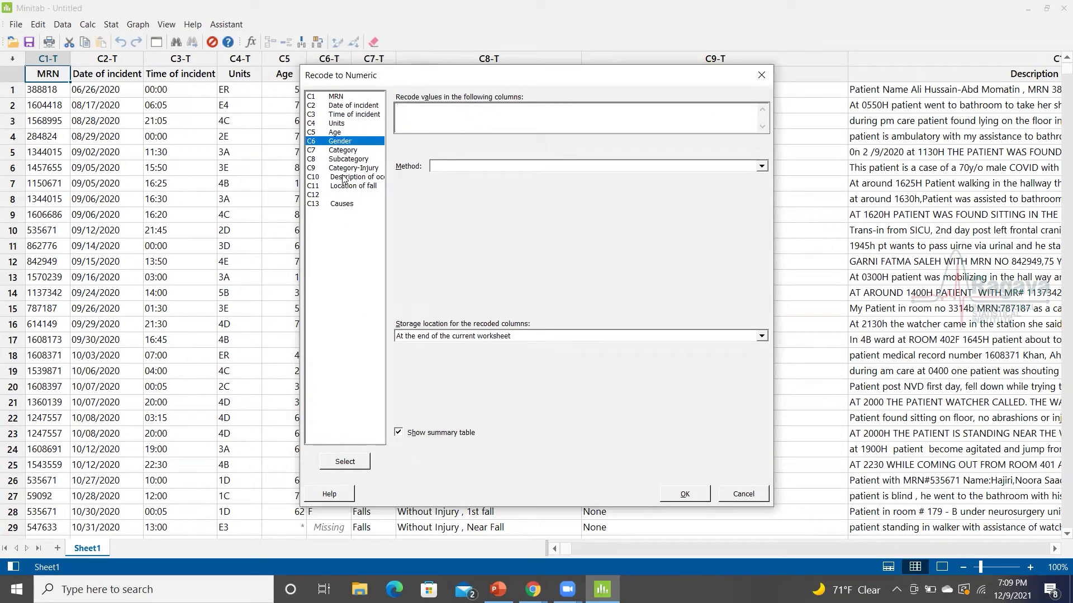
pyautogui.click(345, 462)
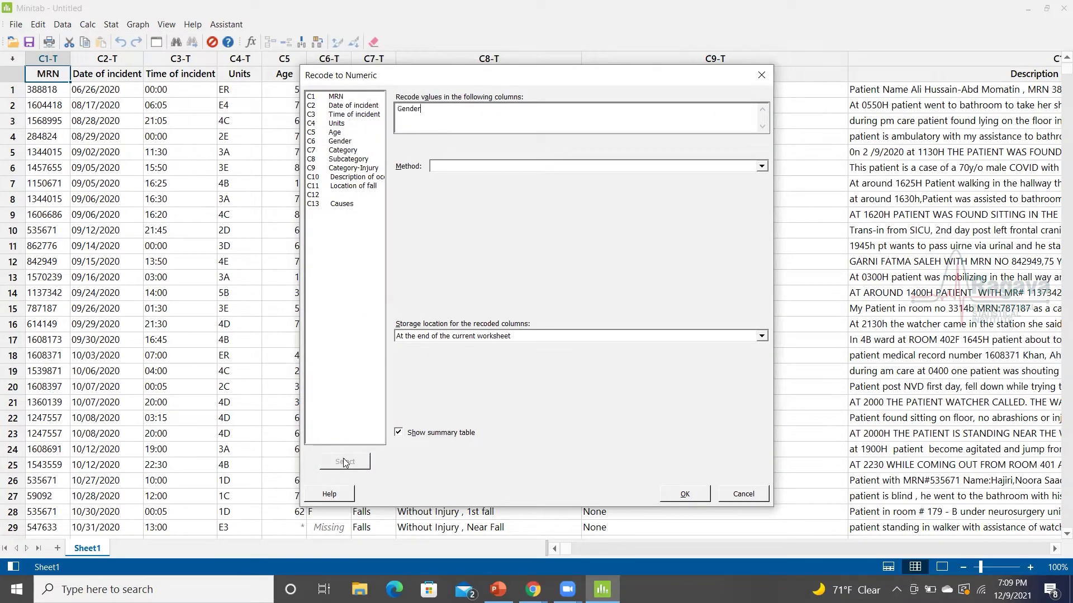
# Recode the individual Gender values, F as 1 and M as 2, storing the result in the original column with a summary table.
pyautogui.click(761, 166)
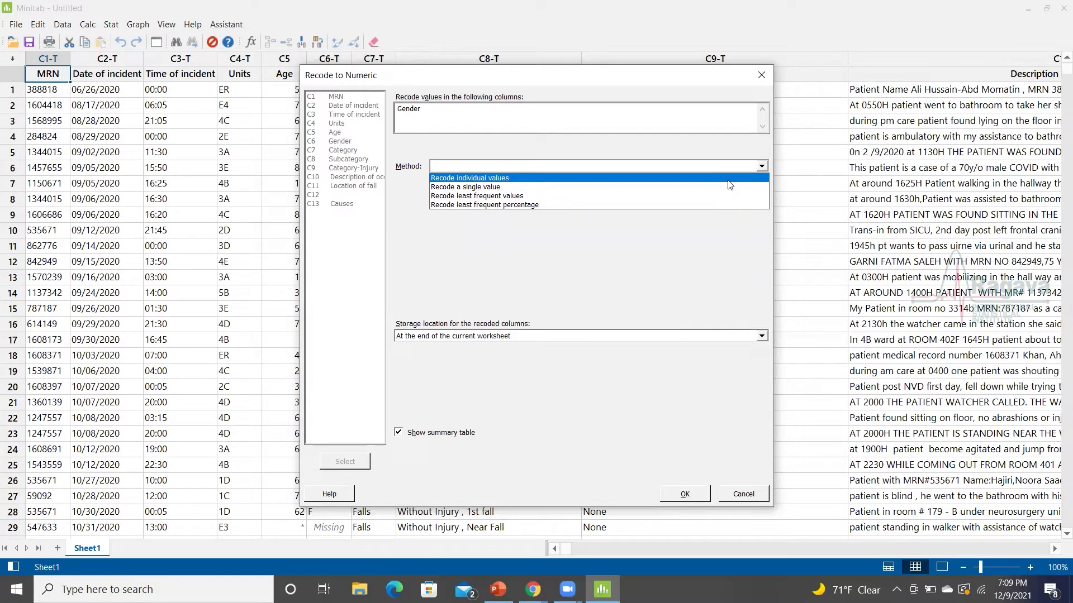
pyautogui.click(715, 166)
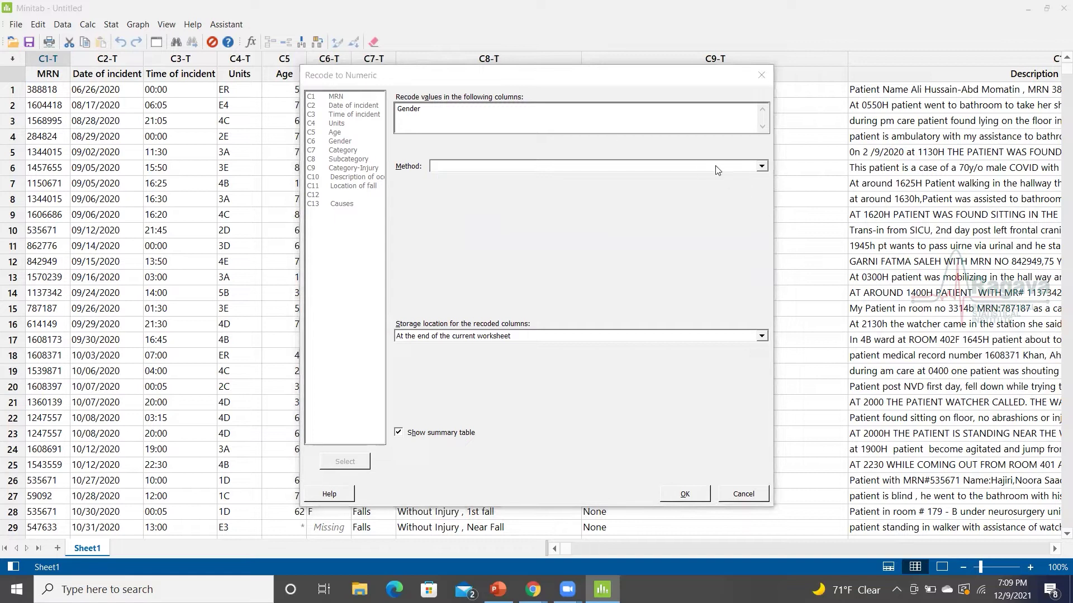
pyautogui.click(755, 171)
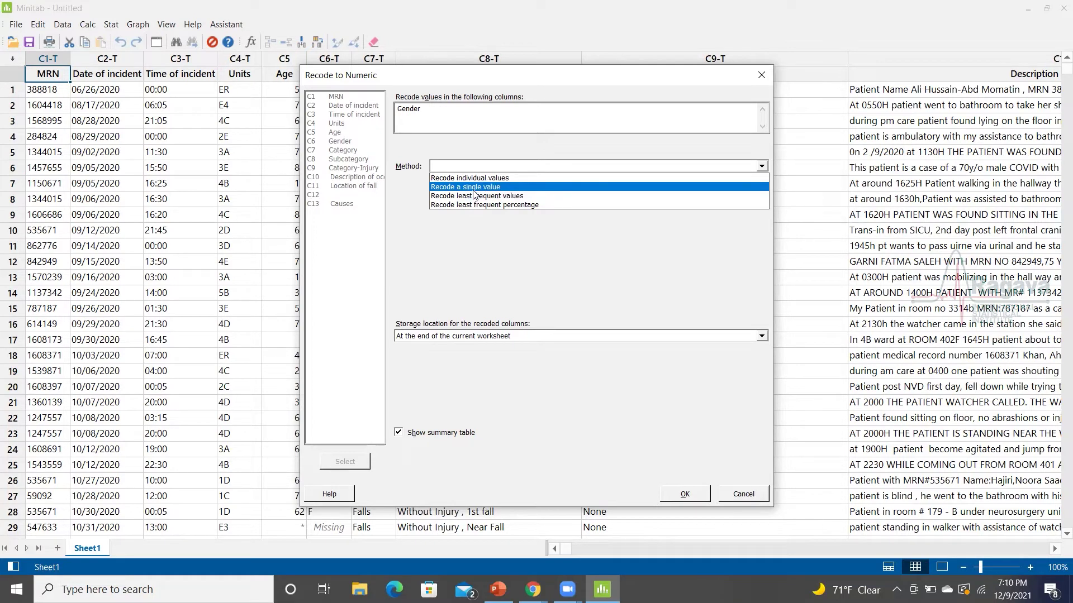
pyautogui.click(473, 190)
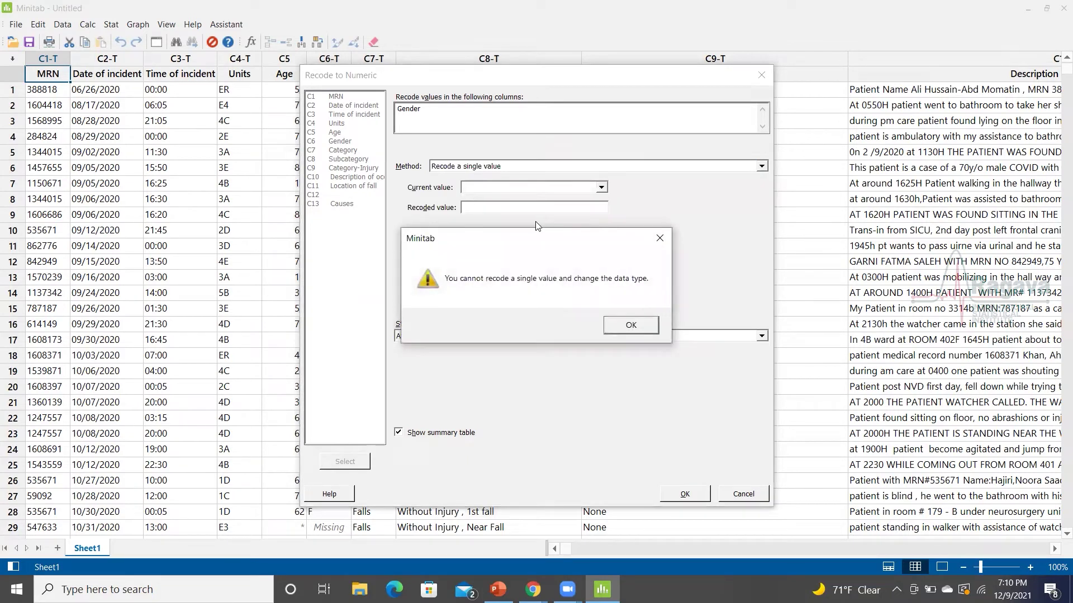
pyautogui.click(661, 238)
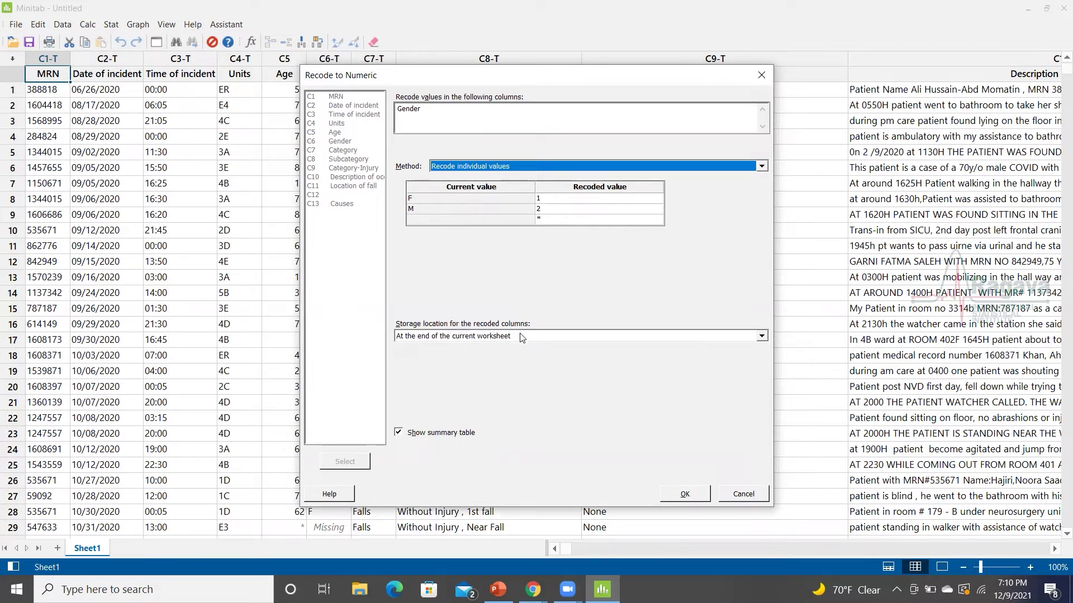
pyautogui.click(763, 338)
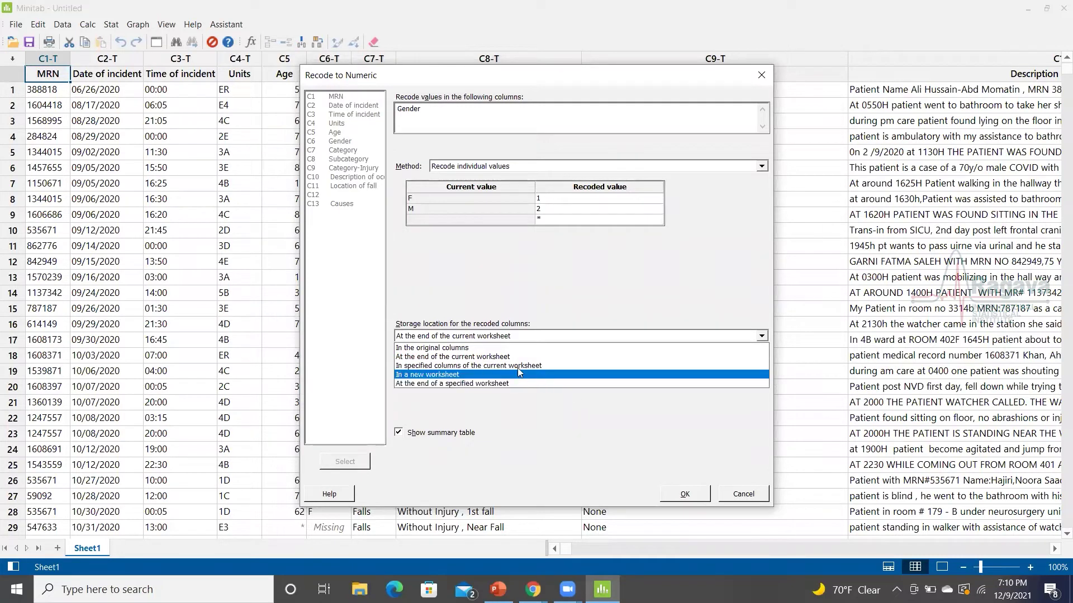
pyautogui.click(418, 348)
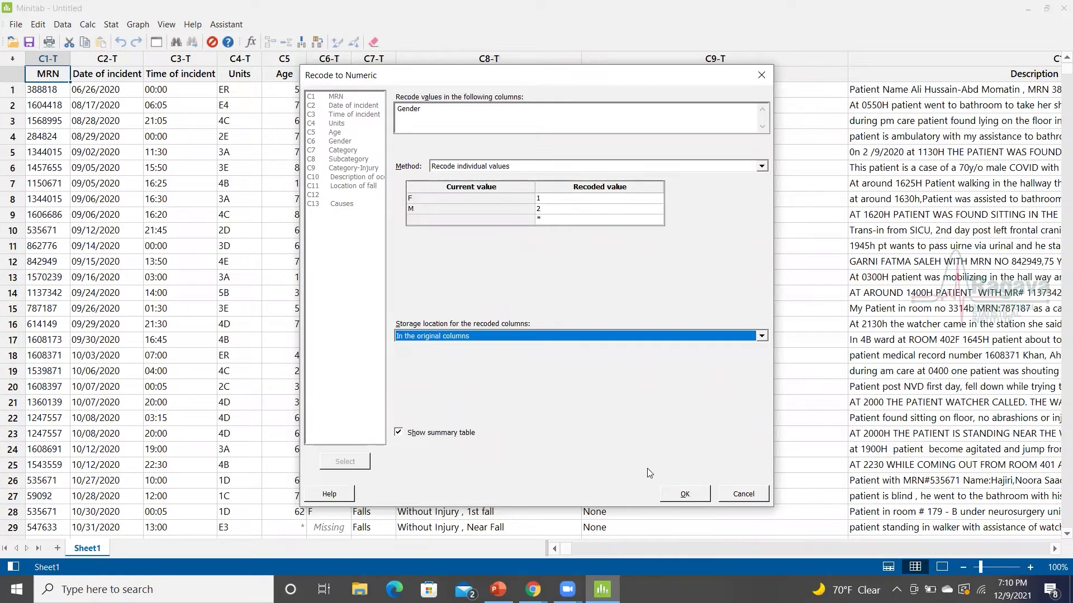
pyautogui.click(692, 499)
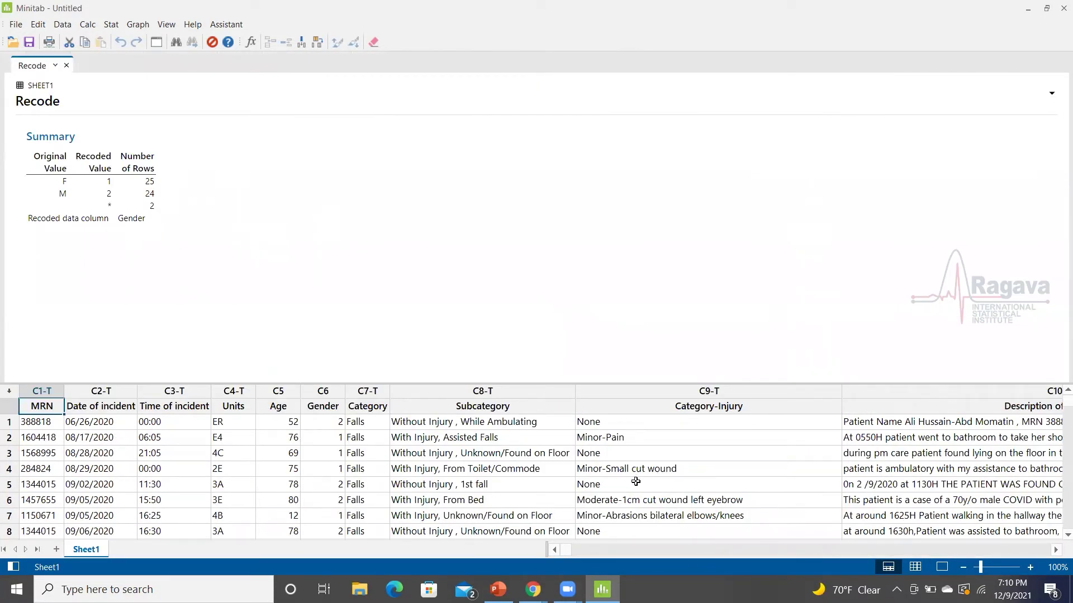
# Examine the recoded Gender column down to the last data row, check the recode summary, and return to the worksheet-only view.
pyautogui.click(917, 568)
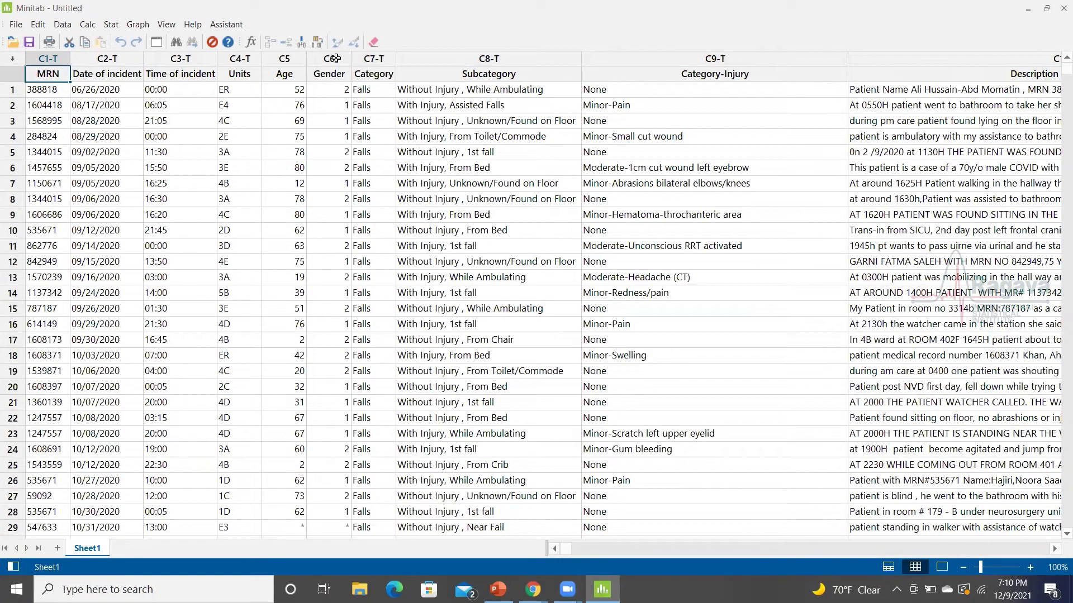
pyautogui.scroll(-13, 345, 162)
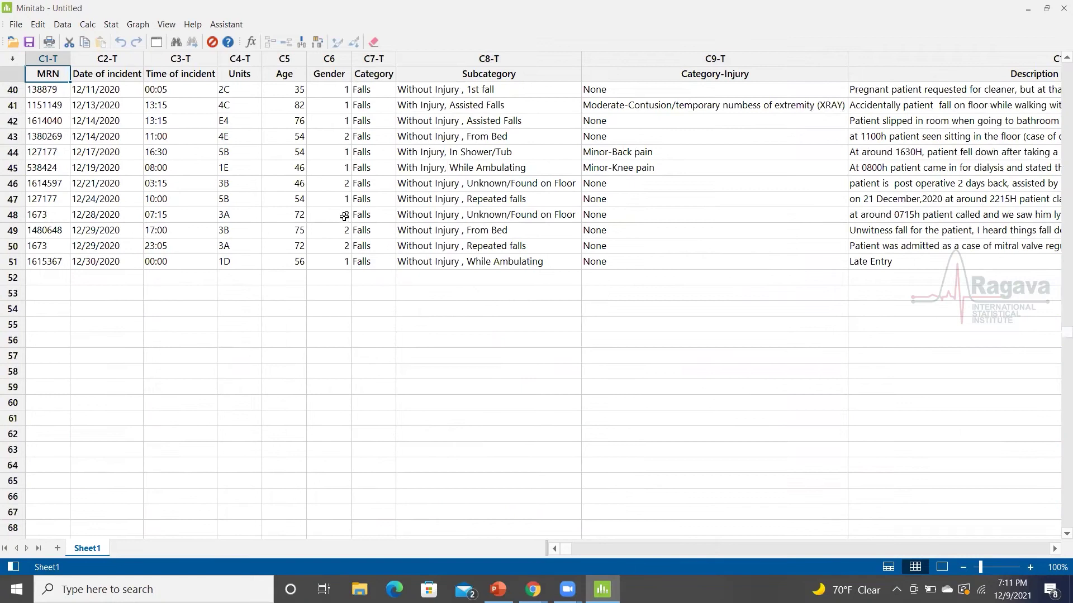
pyautogui.scroll(4, 344, 217)
pyautogui.scroll(9, 344, 216)
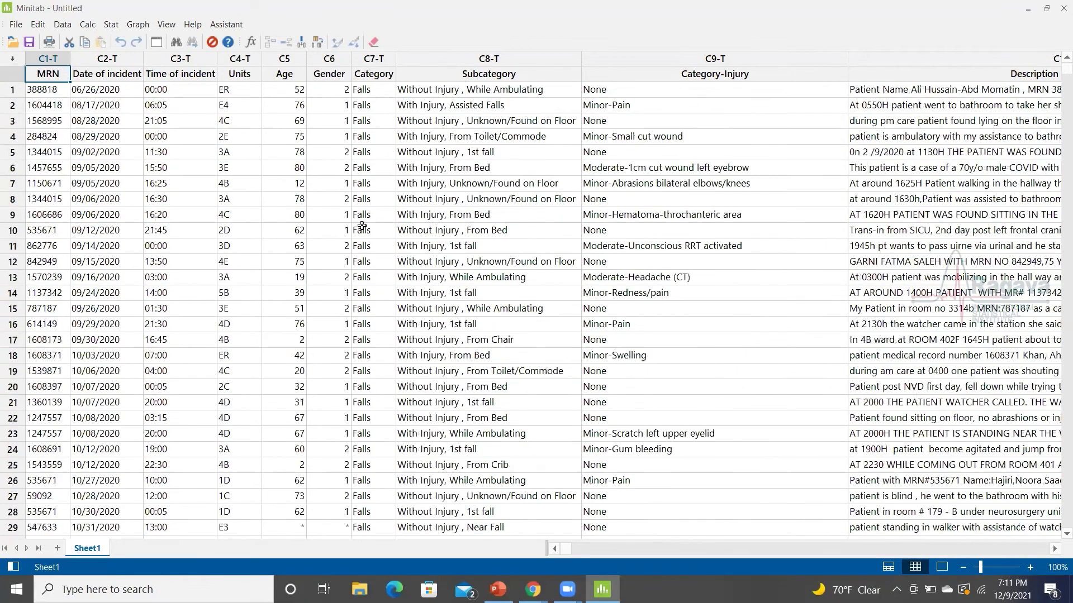
pyautogui.click(888, 568)
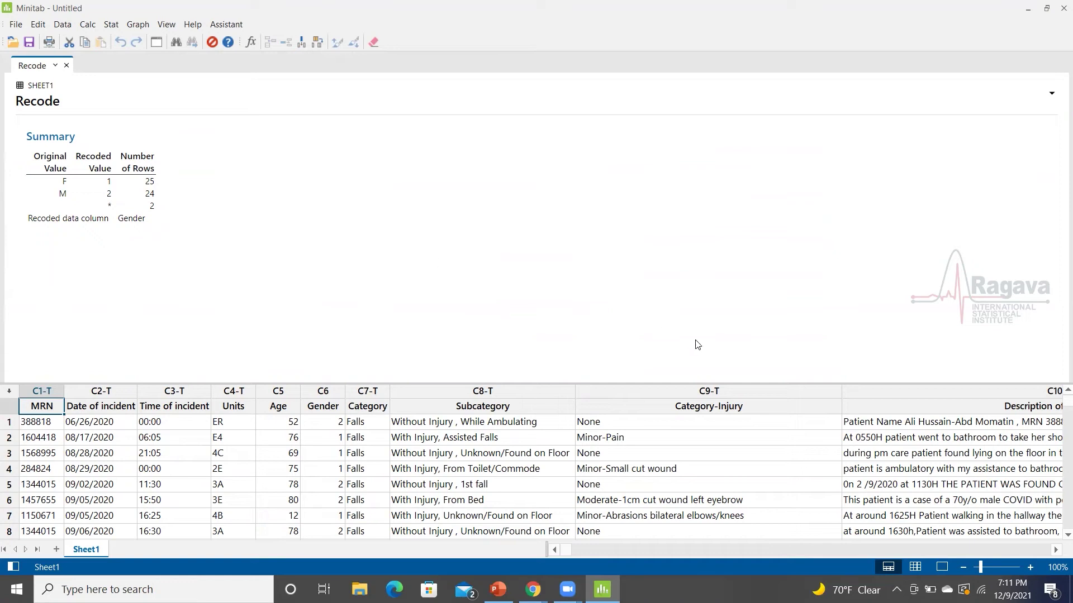
pyautogui.click(917, 568)
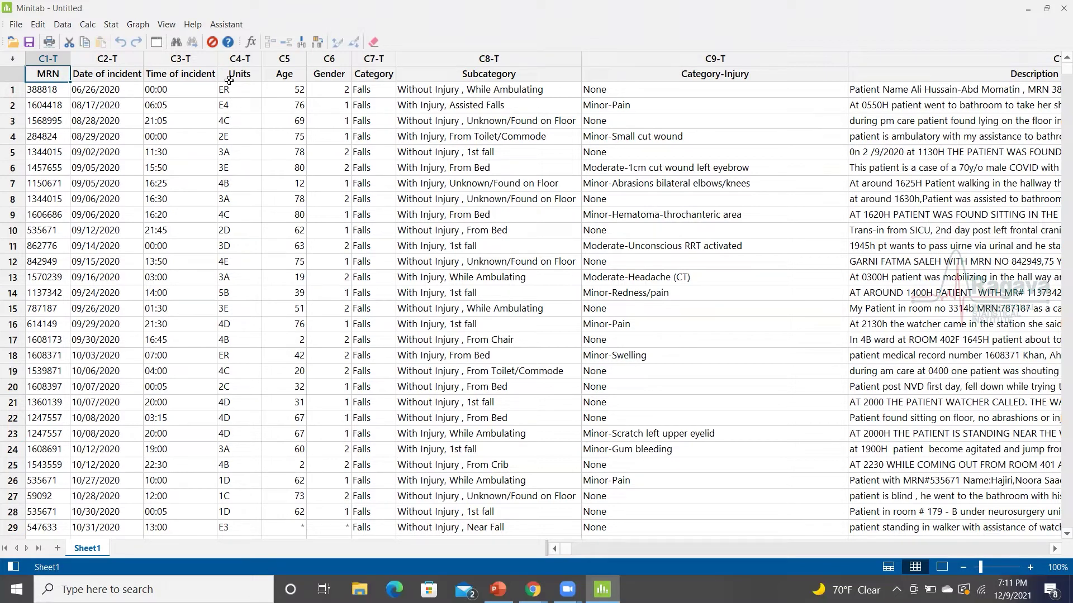
pyautogui.click(62, 24)
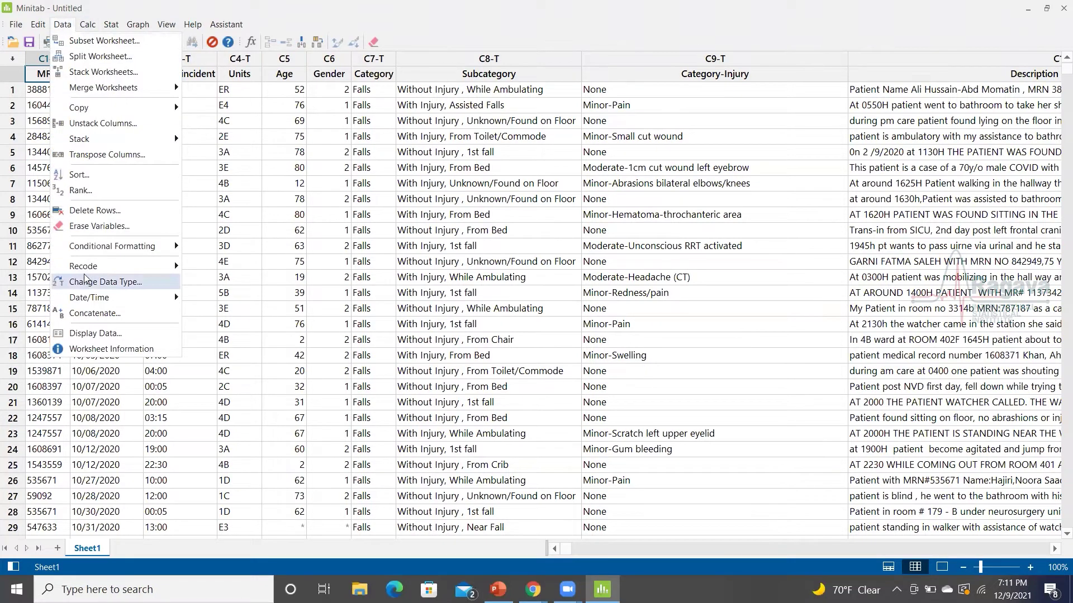
pyautogui.moveTo(94, 267)
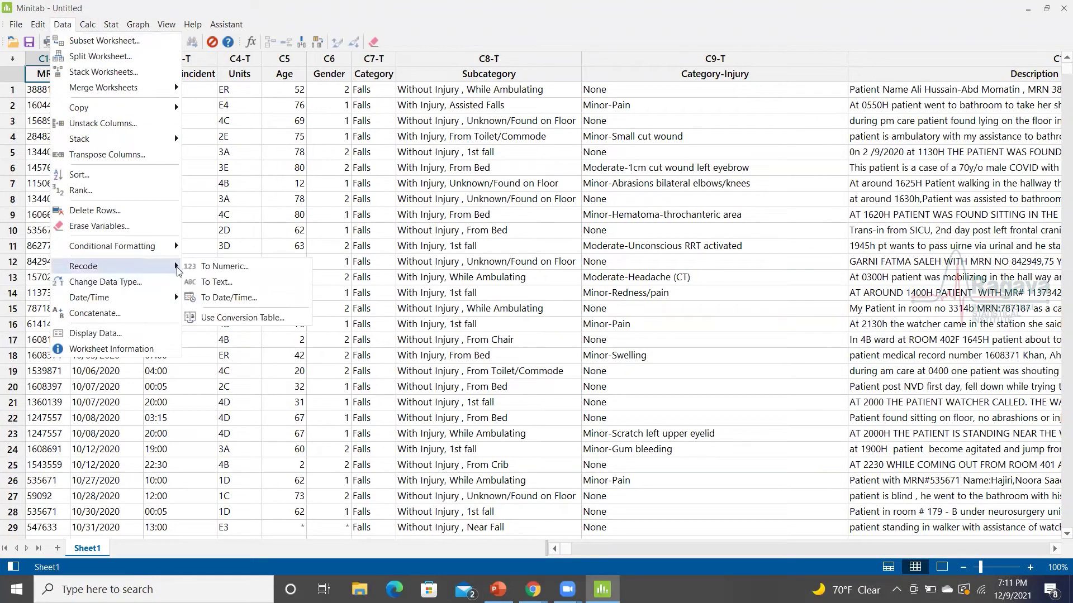
pyautogui.click(220, 267)
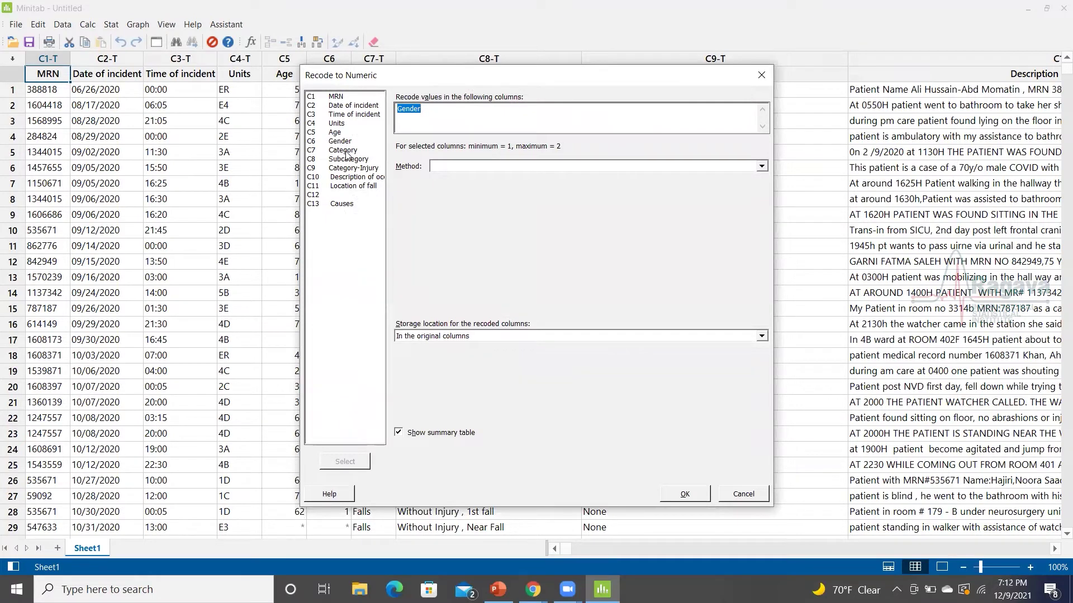
pyautogui.click(335, 124)
pyautogui.click(350, 462)
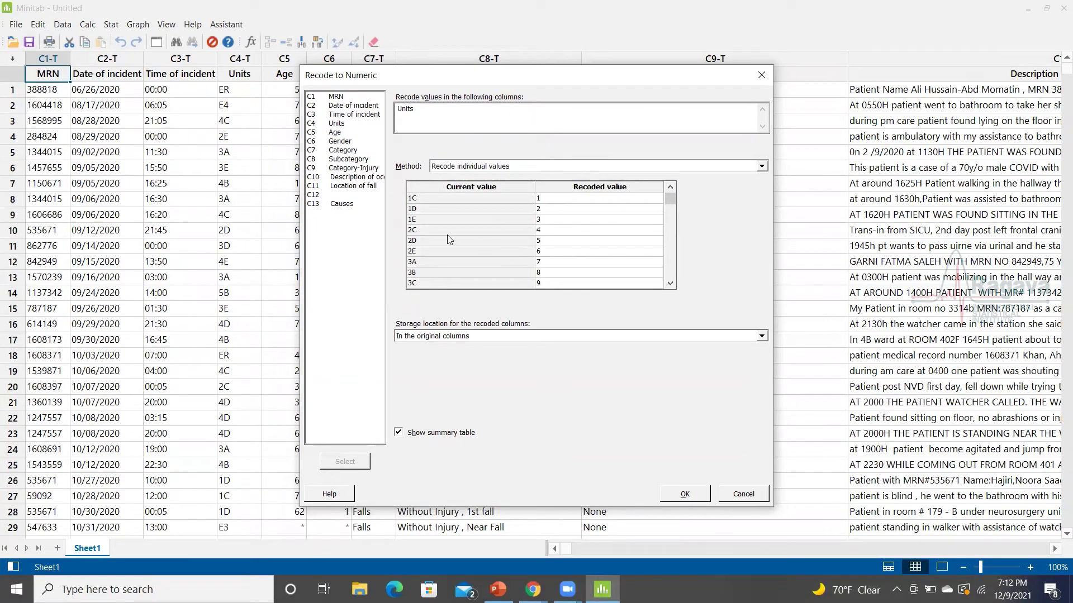
pyautogui.moveTo(672, 202)
pyautogui.mouseDown()
pyautogui.moveTo(660, 286)
pyautogui.moveTo(658, 205)
pyautogui.mouseUp()
pyautogui.click(745, 494)
# Recode the individual Units values to numeric codes, storing the result at the end of the current worksheet with a summary table.
pyautogui.moveTo(565, 549); pyautogui.dragTo(1054, 549)
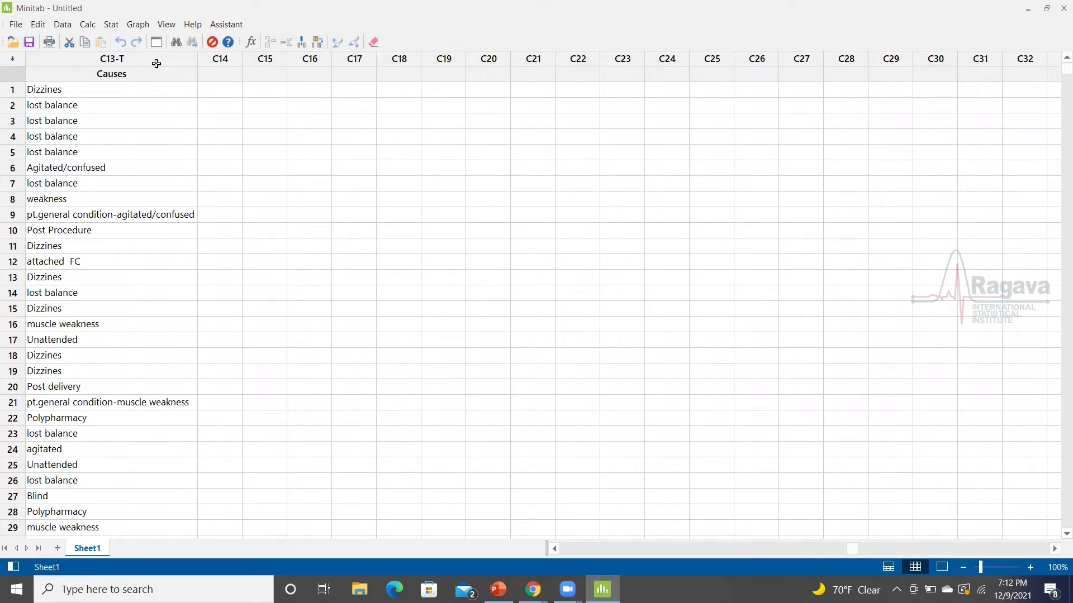
pyautogui.click(65, 27)
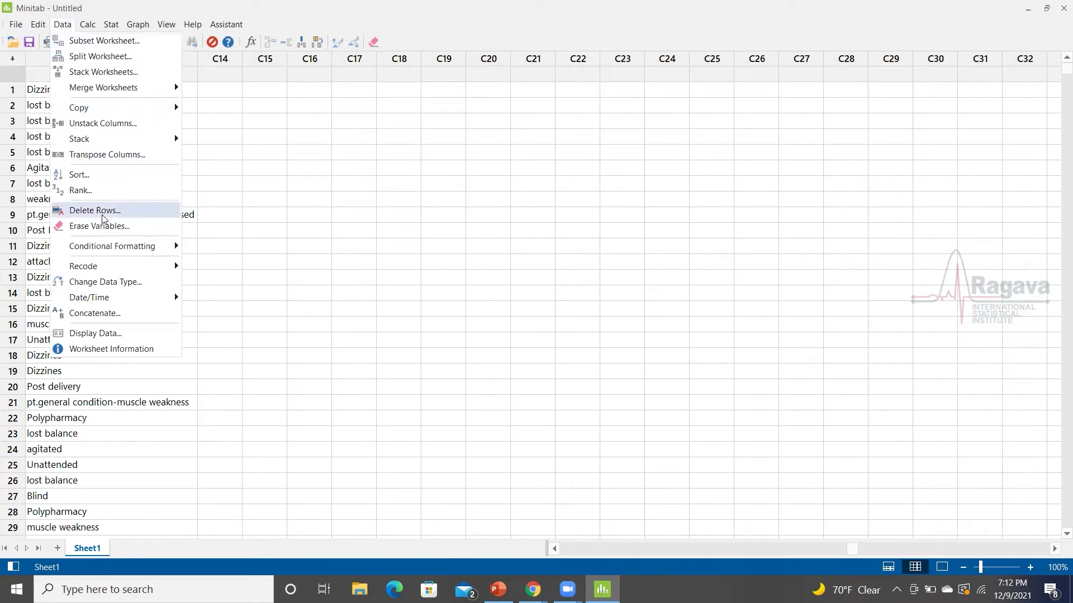
pyautogui.moveTo(115, 267)
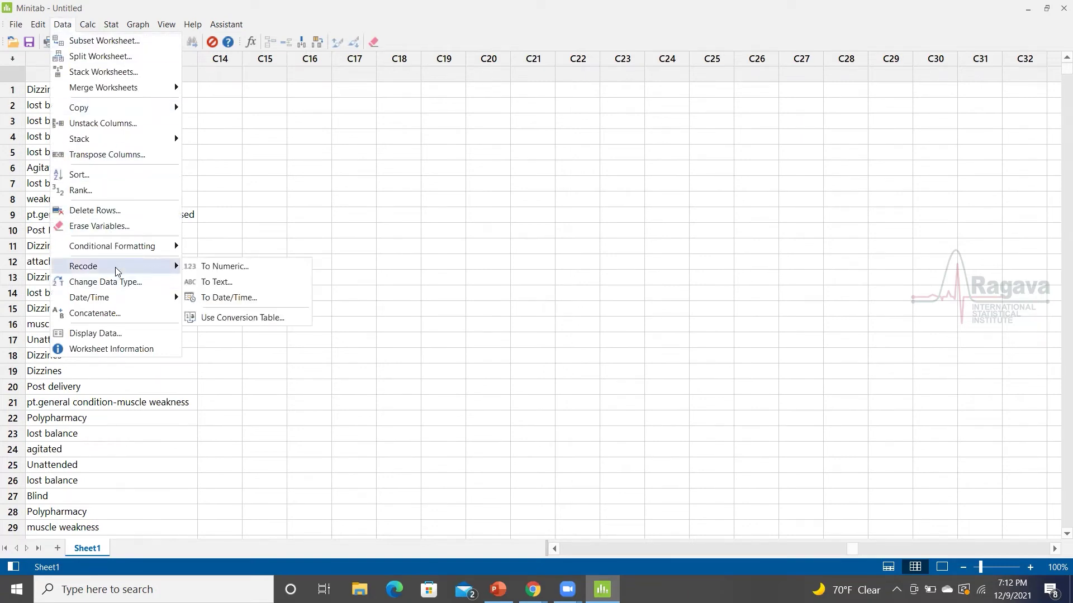
pyautogui.click(200, 267)
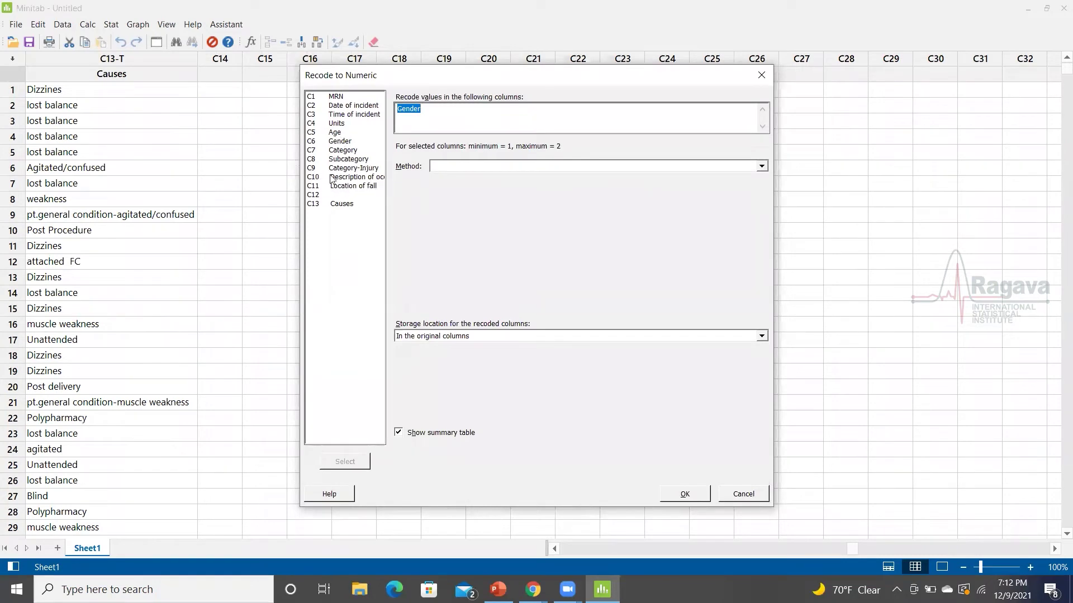
pyautogui.click(337, 123)
pyautogui.click(354, 465)
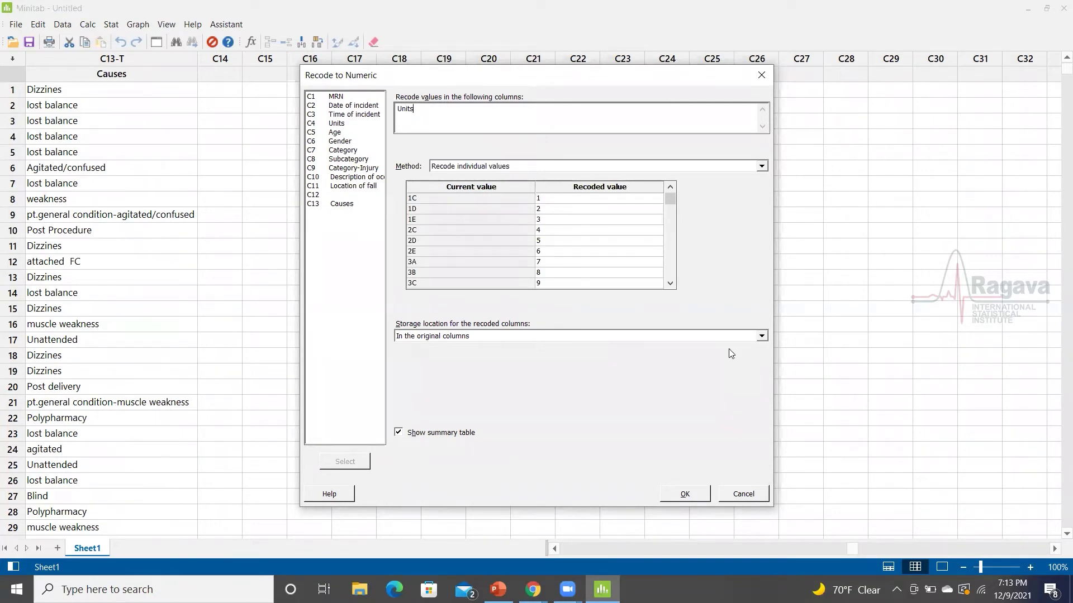
pyautogui.click(762, 337)
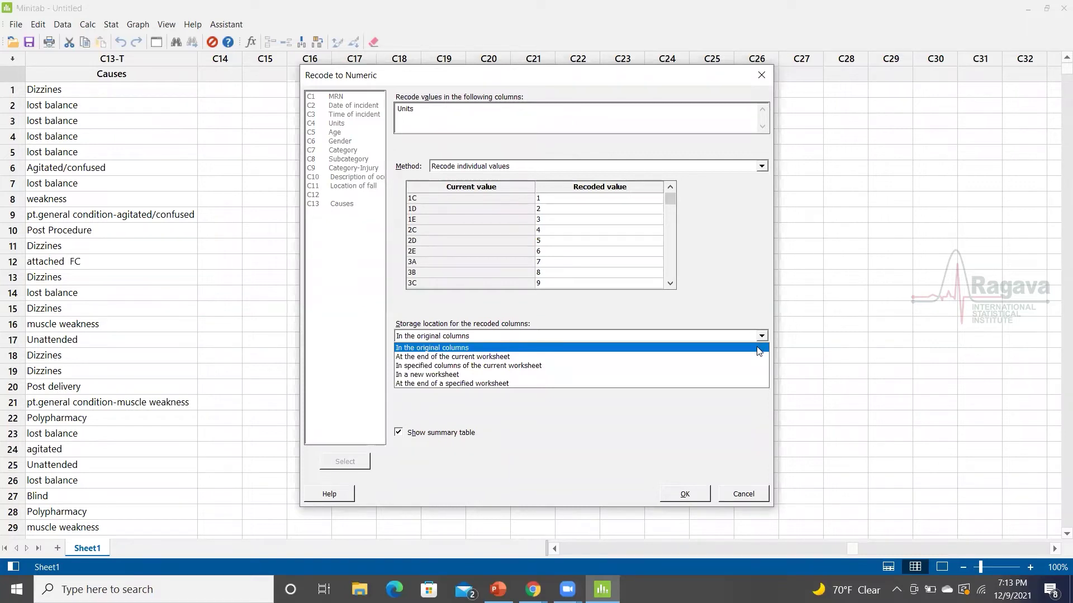
pyautogui.click(469, 357)
pyautogui.click(685, 494)
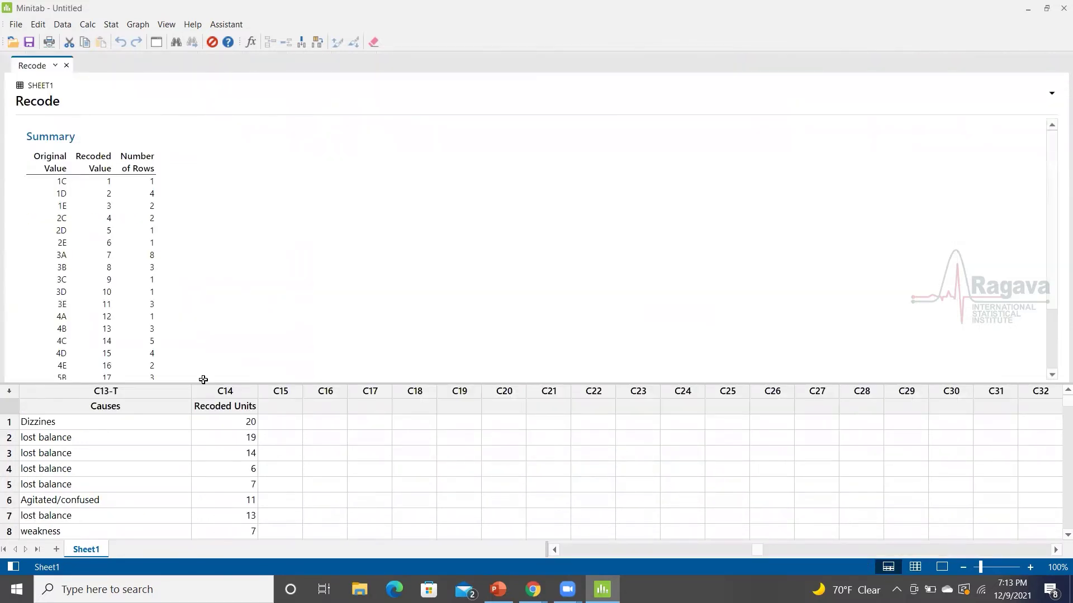
# Examine the Recoded Units column in the worksheet and the recode summary, and return to the worksheet-only view.
pyautogui.click(915, 567)
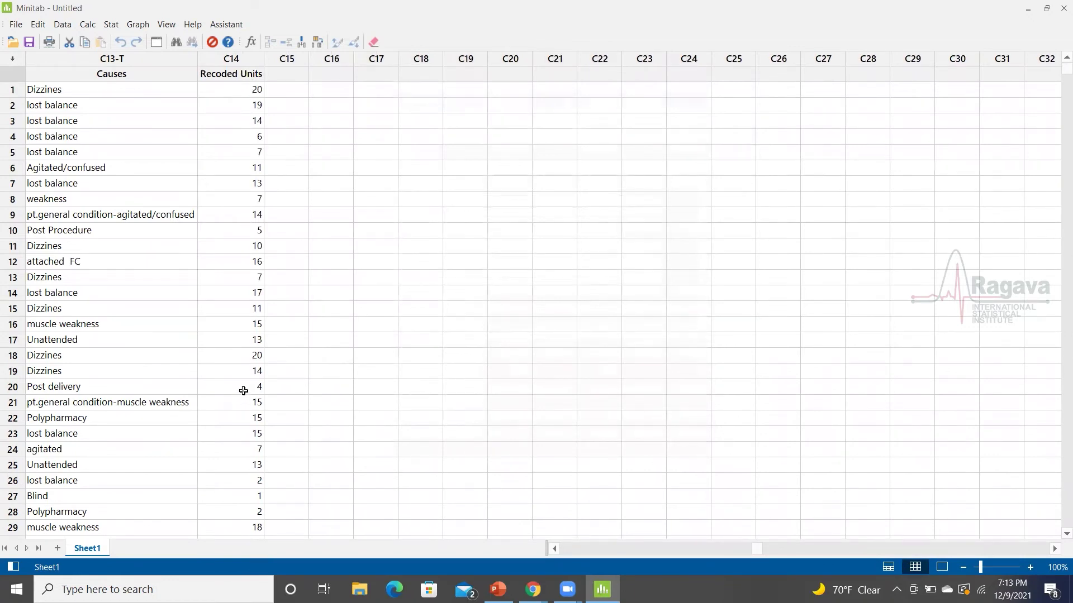
pyautogui.scroll(-14, 246, 391)
pyautogui.scroll(11, 249, 390)
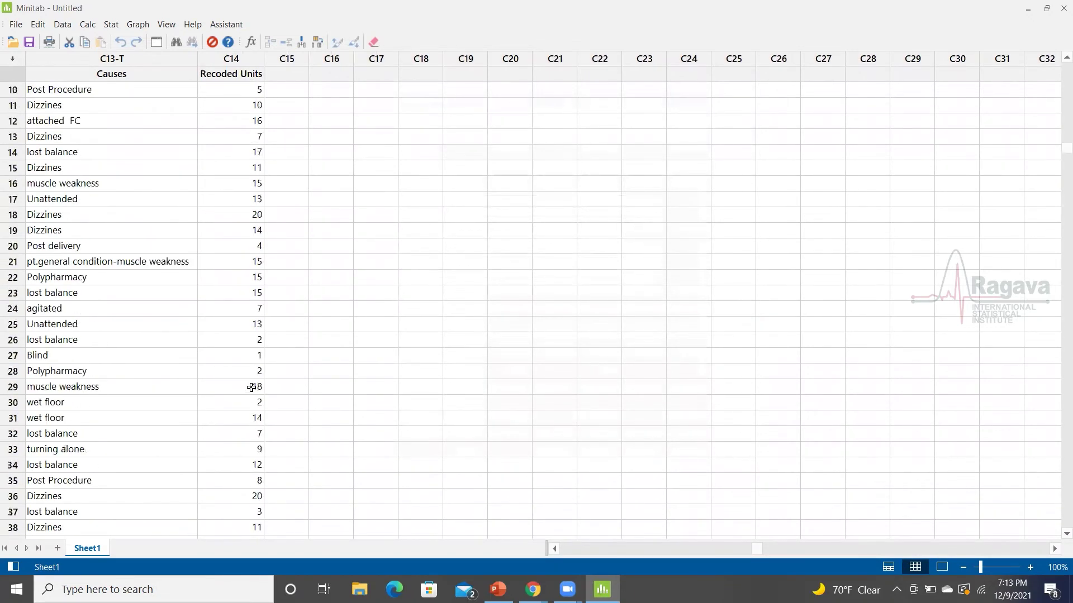
pyautogui.scroll(3, 251, 387)
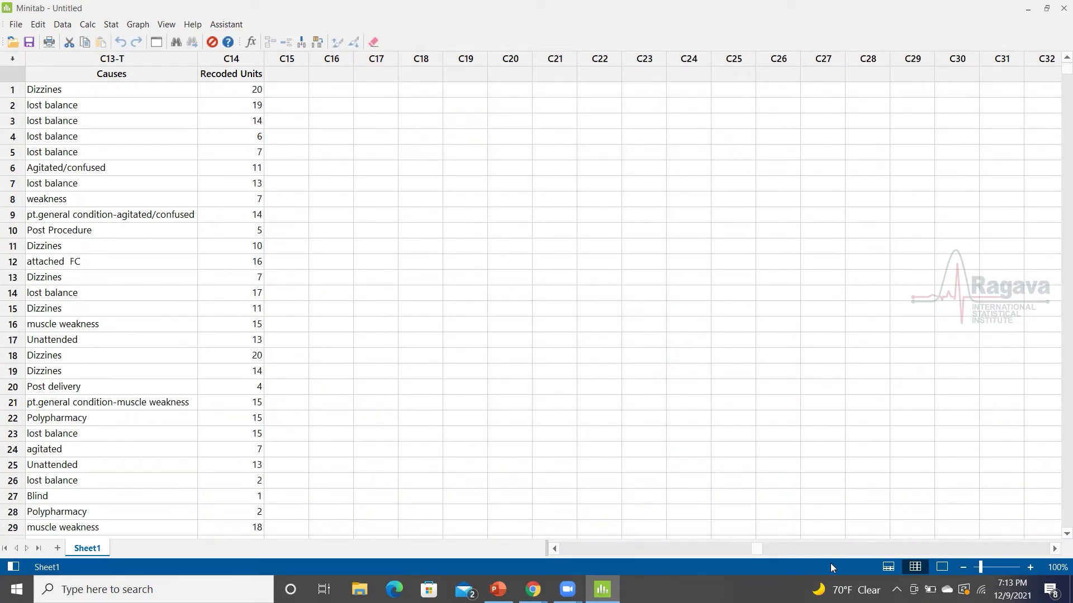
pyautogui.click(942, 567)
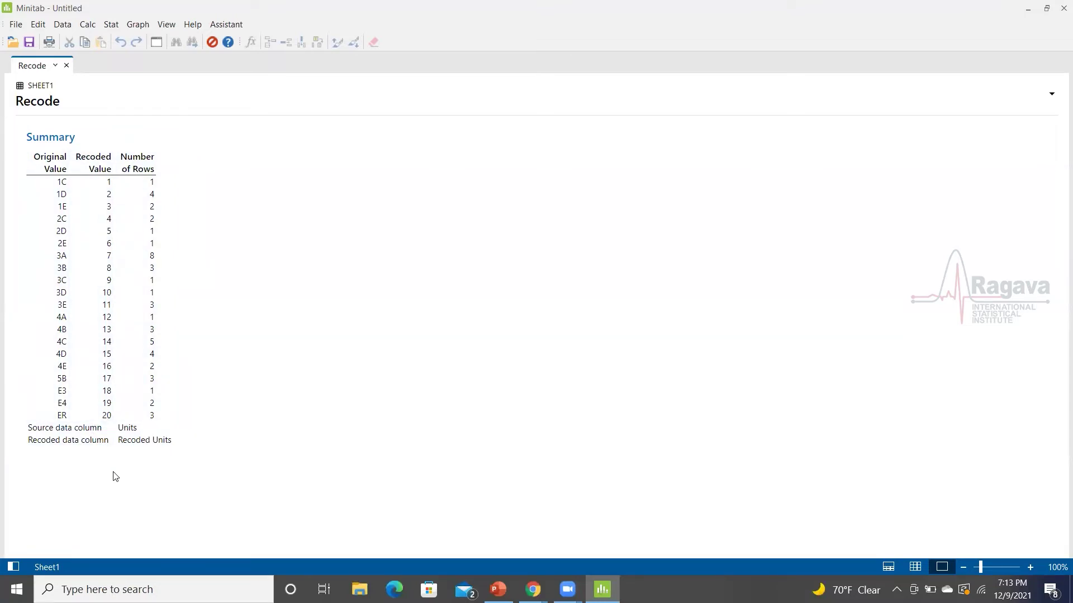
pyautogui.click(916, 567)
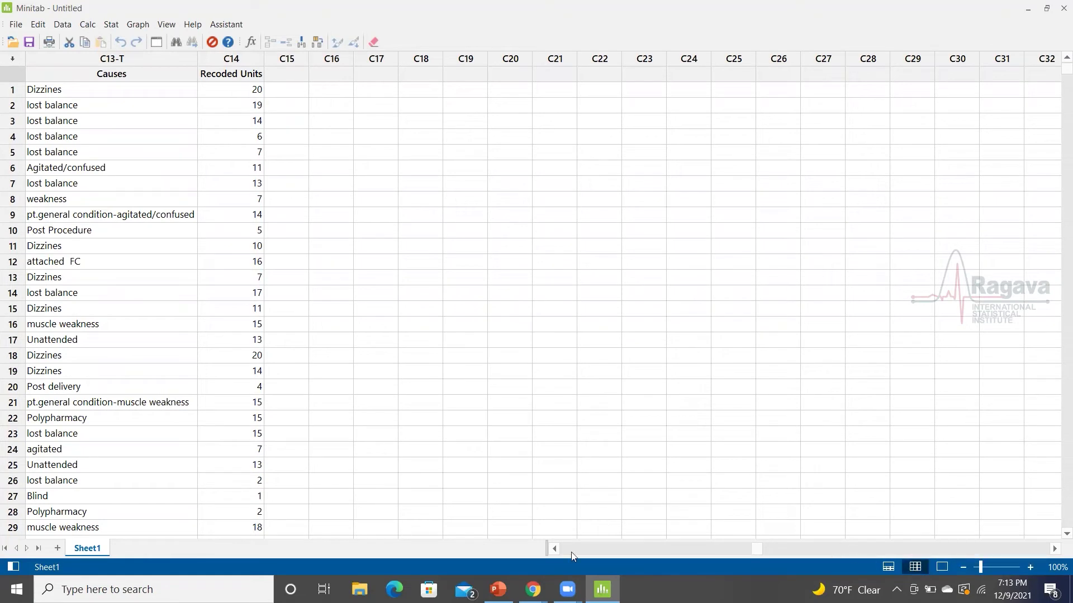
# Return to the first worksheet columns and examine the Age values down to the last data row.
pyautogui.moveTo(759, 551); pyautogui.dragTo(548, 554)
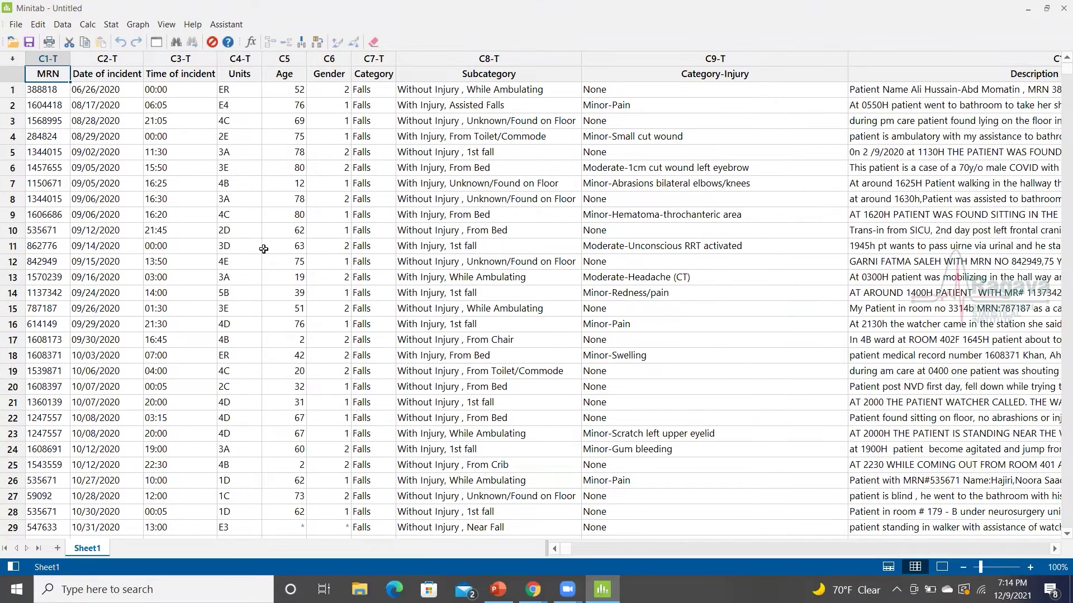
pyautogui.scroll(-11, 263, 249)
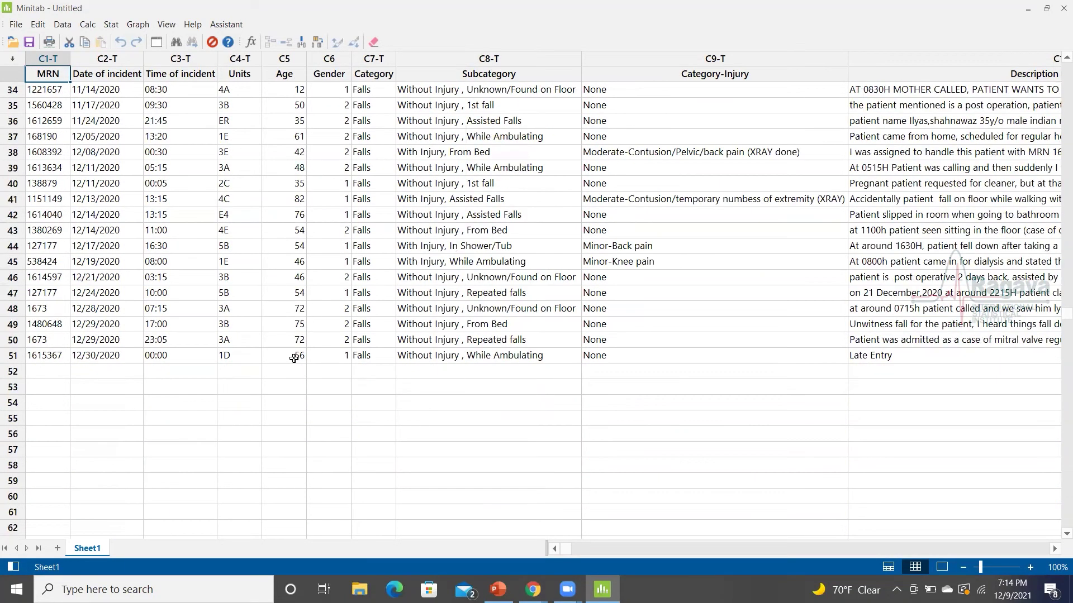
pyautogui.scroll(4, 291, 352)
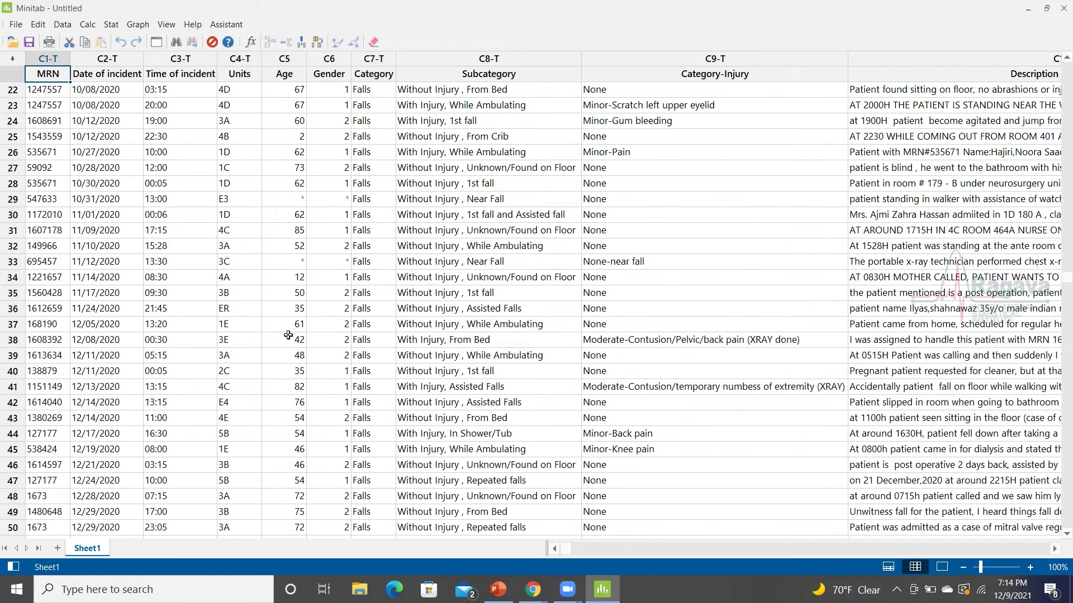
pyautogui.scroll(3, 288, 335)
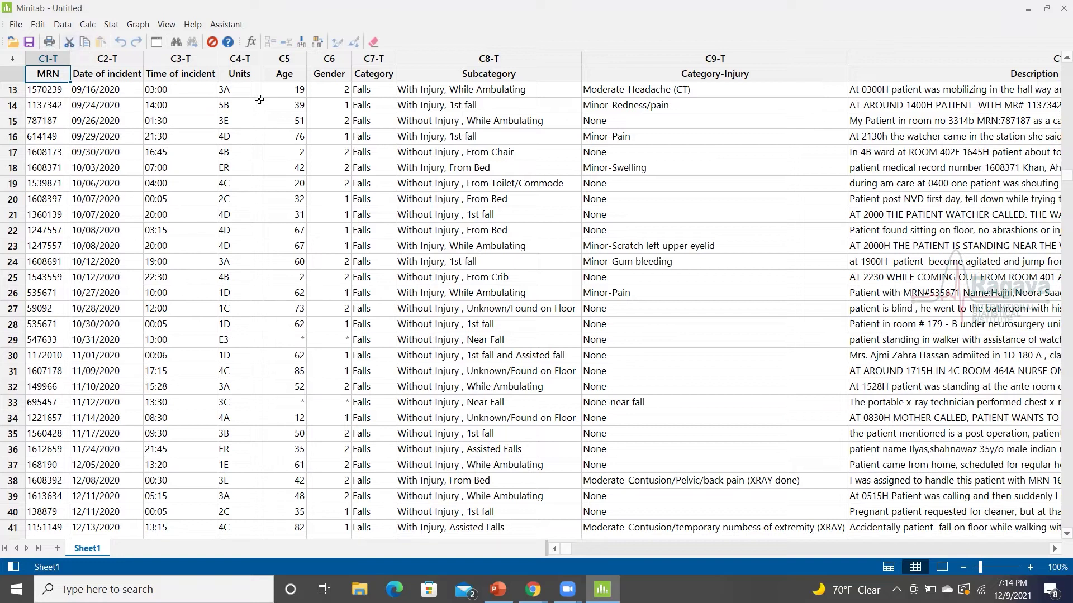
# Start a Recode to Text for the Age column using the method Recode ranges of values.
pyautogui.click(62, 25)
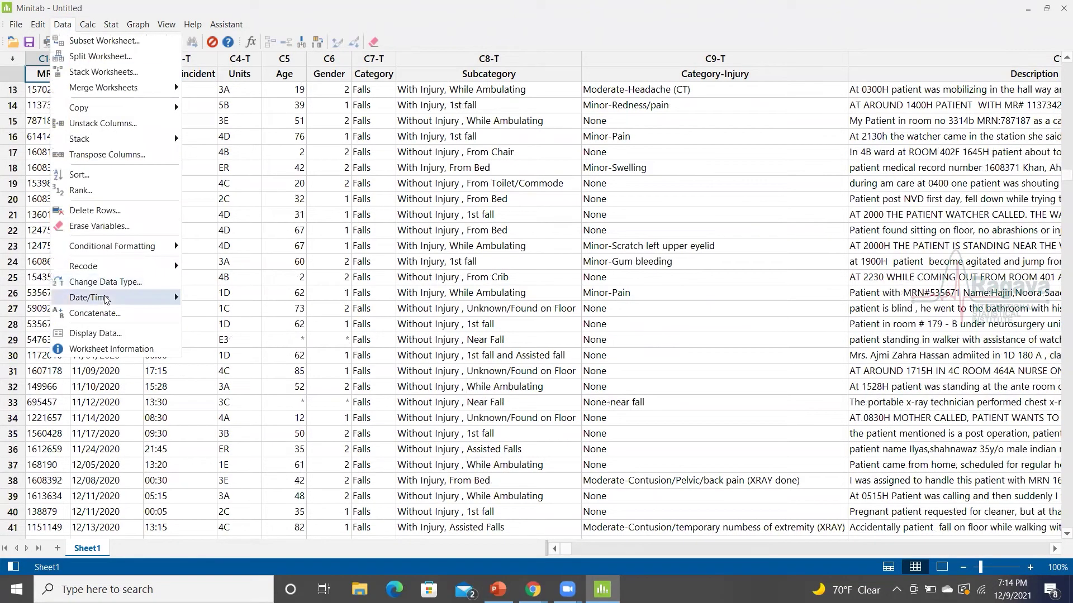
pyautogui.moveTo(109, 269)
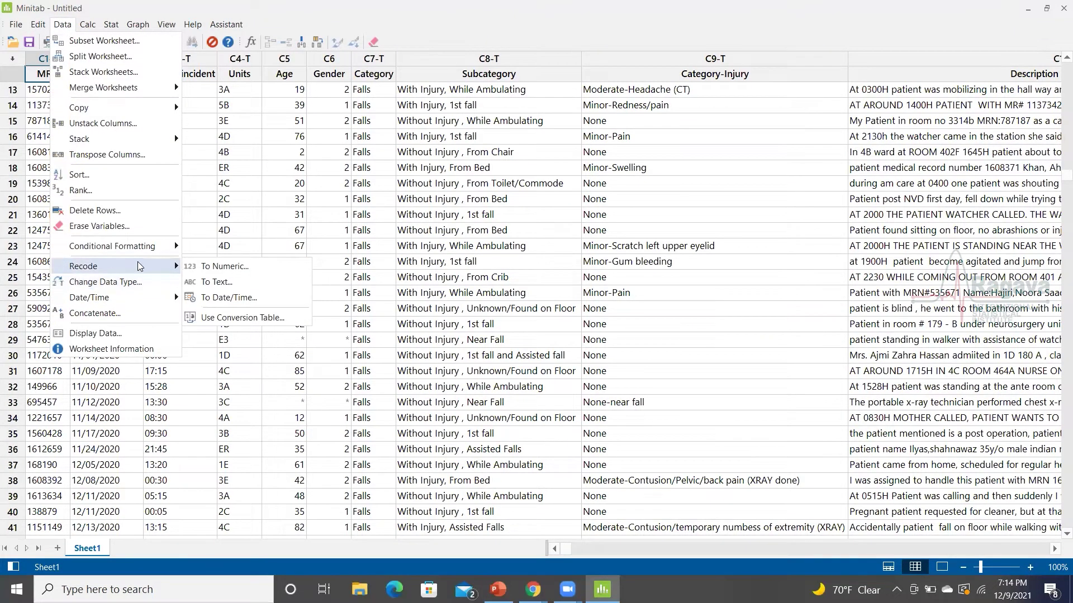
pyautogui.click(212, 283)
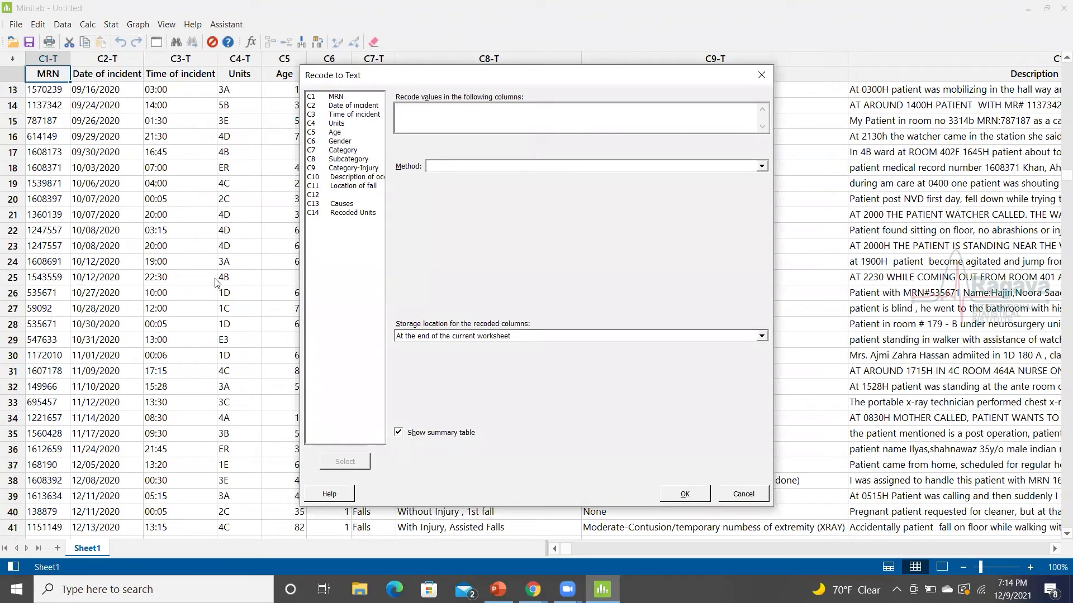
pyautogui.click(342, 135)
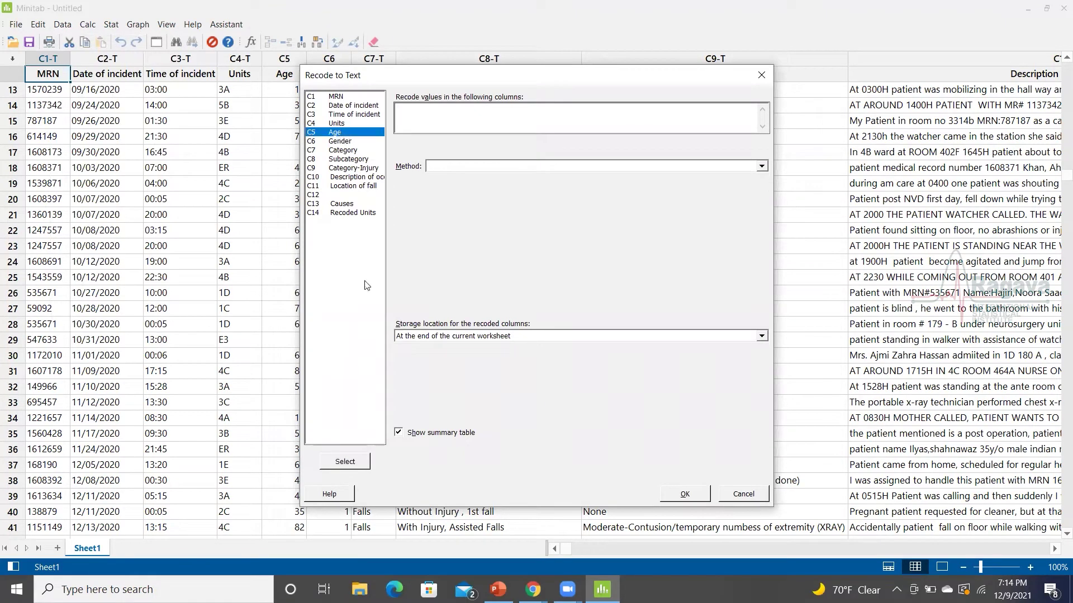
pyautogui.click(352, 465)
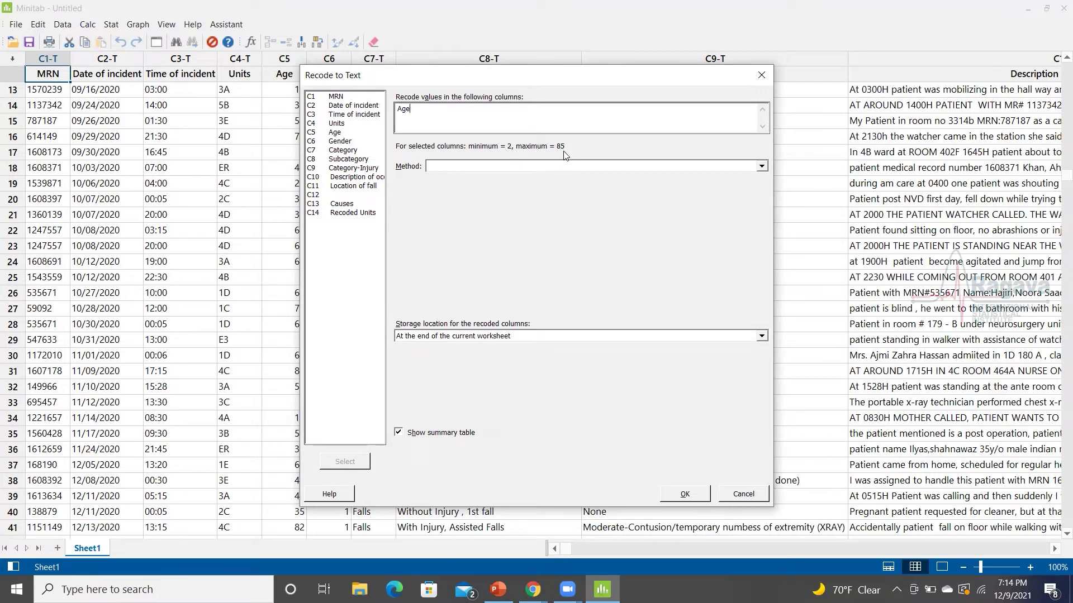
pyautogui.click(761, 167)
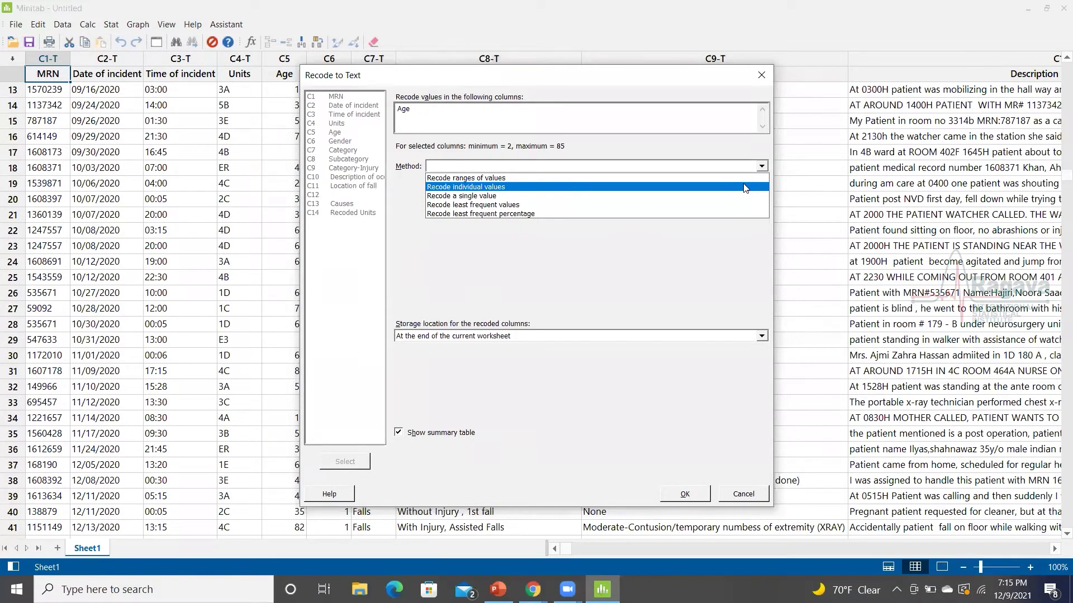
pyautogui.click(492, 179)
# Define the first age range with lower endpoint 0, upper endpoint 20 and recoded value 1.
pyautogui.click(482, 202)
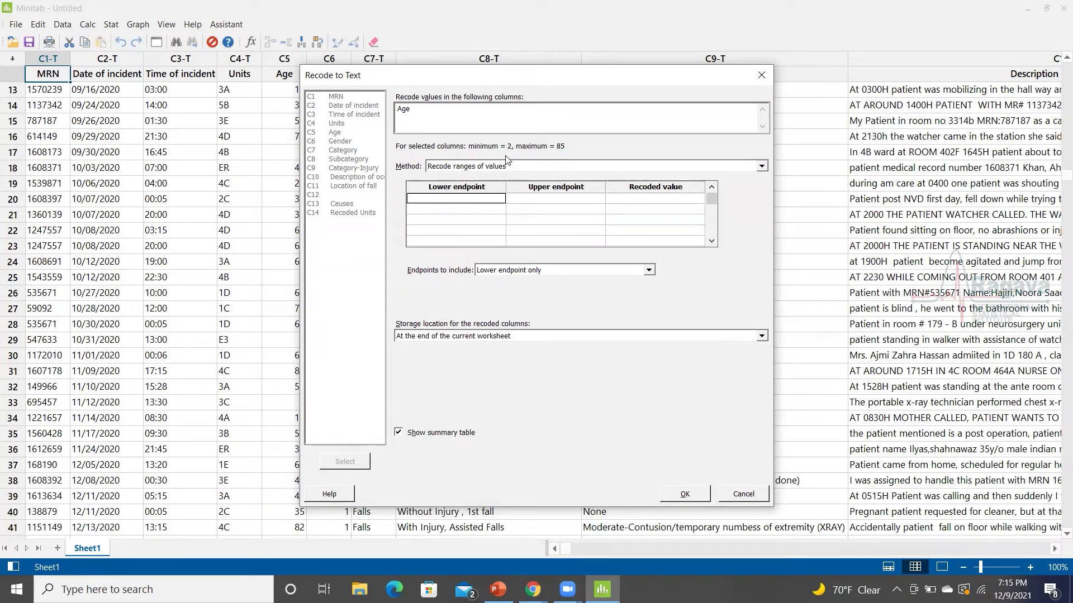
pyautogui.write('0')
pyautogui.click(550, 203)
pyautogui.click(550, 199)
pyautogui.write('2')
pyautogui.click(640, 200)
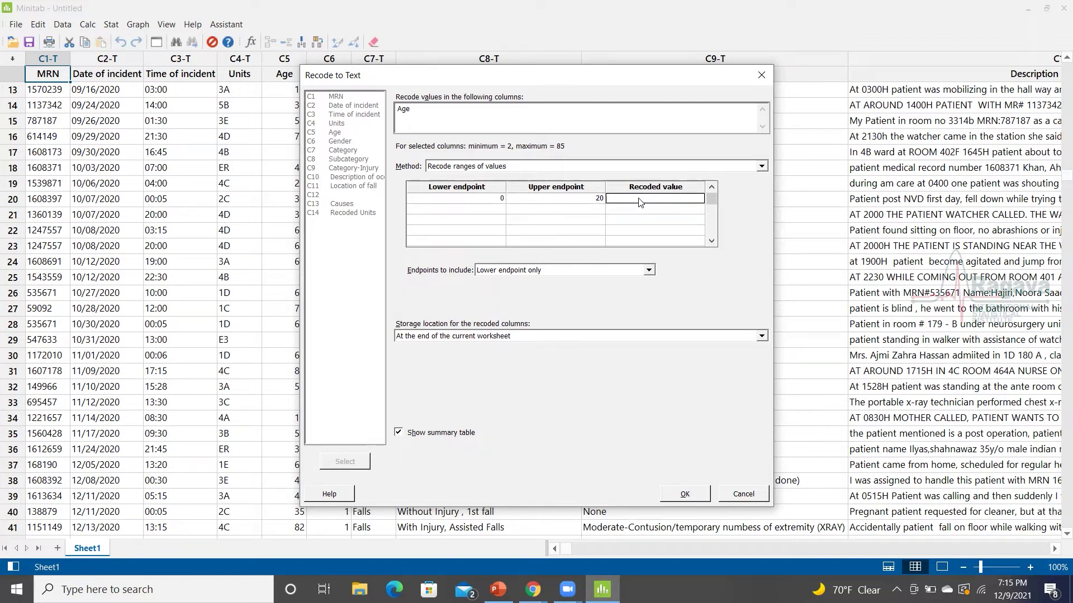
pyautogui.write('1')
# Define the second age range with lower endpoint 21, upper endpoint 40 and recoded value 2.
pyautogui.click(494, 211)
pyautogui.write('2')
pyautogui.click(596, 212)
pyautogui.write('3')
pyautogui.write('0')
pyautogui.click(631, 211)
pyautogui.write('2')
# Define the third age range with lower endpoint 41, upper endpoint 60 and recoded value 3.
pyautogui.click(485, 221)
pyautogui.write('41')
pyautogui.click(595, 225)
pyautogui.write('60')
pyautogui.click(630, 222)
pyautogui.write('3')
# Define the fourth age range with lower endpoint 61, upper endpoint 80 and recoded value 4.
pyautogui.click(504, 231)
pyautogui.write('61')
pyautogui.click(595, 231)
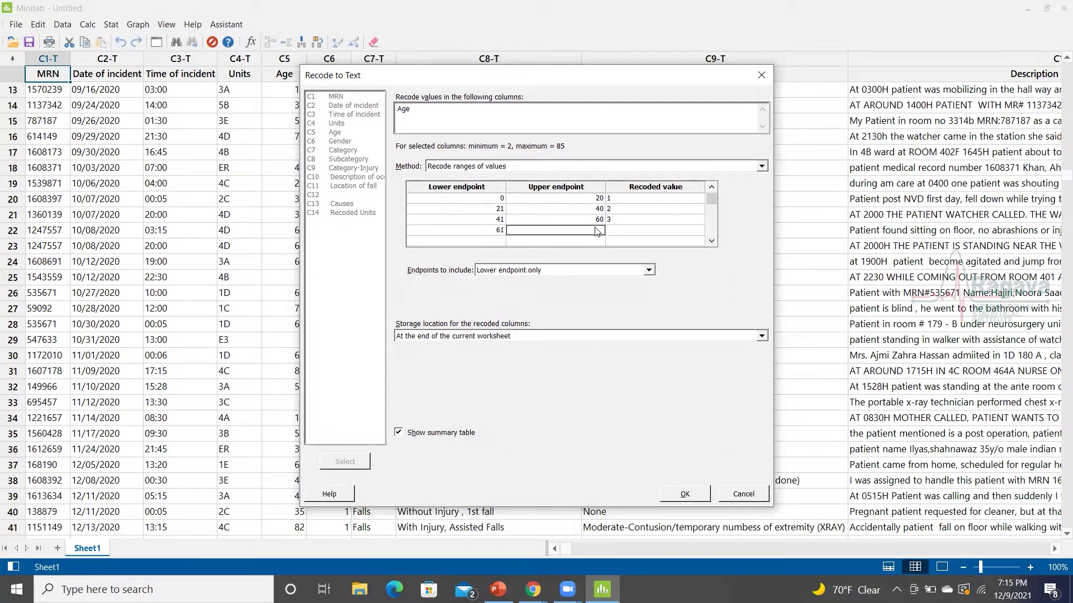
pyautogui.write('80')
pyautogui.click(625, 232)
pyautogui.write('4')
# Define the fifth age range with lower endpoint 81, upper endpoint 100 and recoded value 5.
pyautogui.click(499, 241)
pyautogui.write('81')
pyautogui.click(596, 241)
pyautogui.write('100')
pyautogui.click(619, 243)
pyautogui.write('5')
# Try Both endpoints as the endpoints to include, and switch back to Lower endpoint only.
pyautogui.click(648, 270)
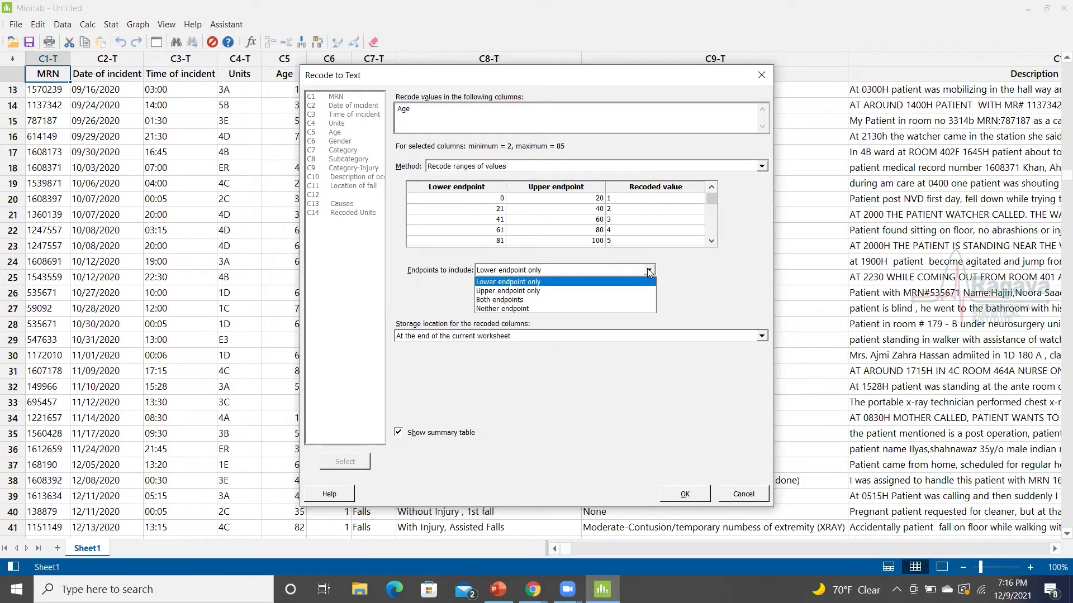
pyautogui.click(503, 301)
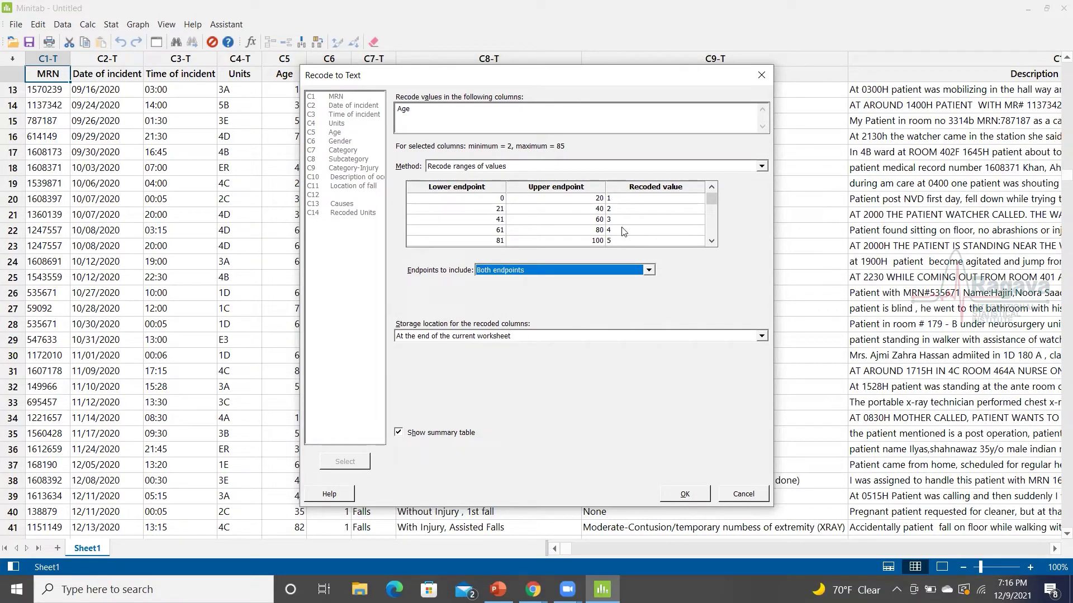
pyautogui.click(649, 270)
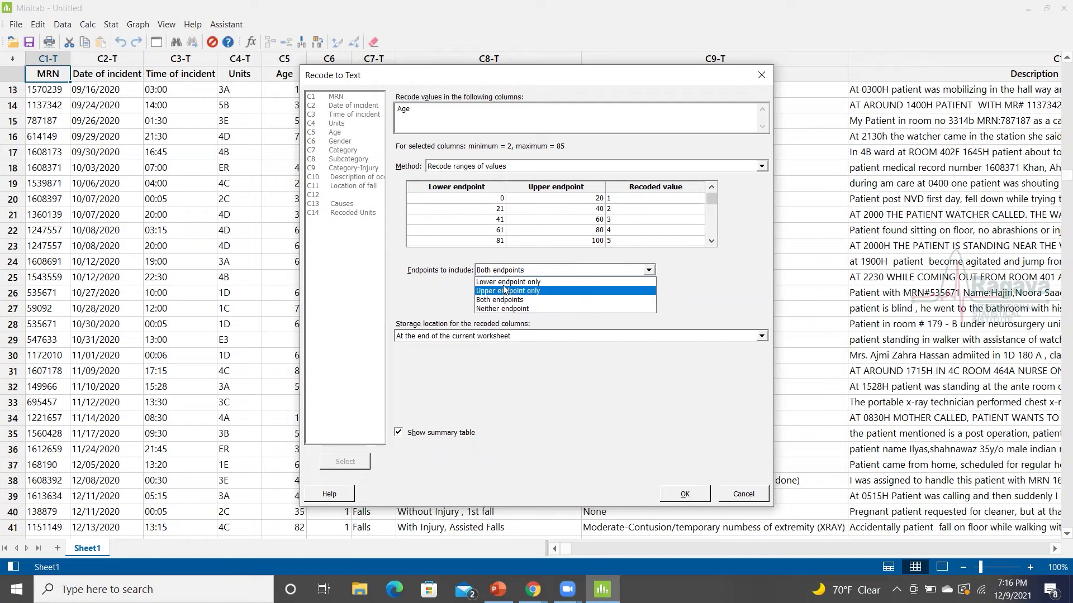
pyautogui.click(507, 284)
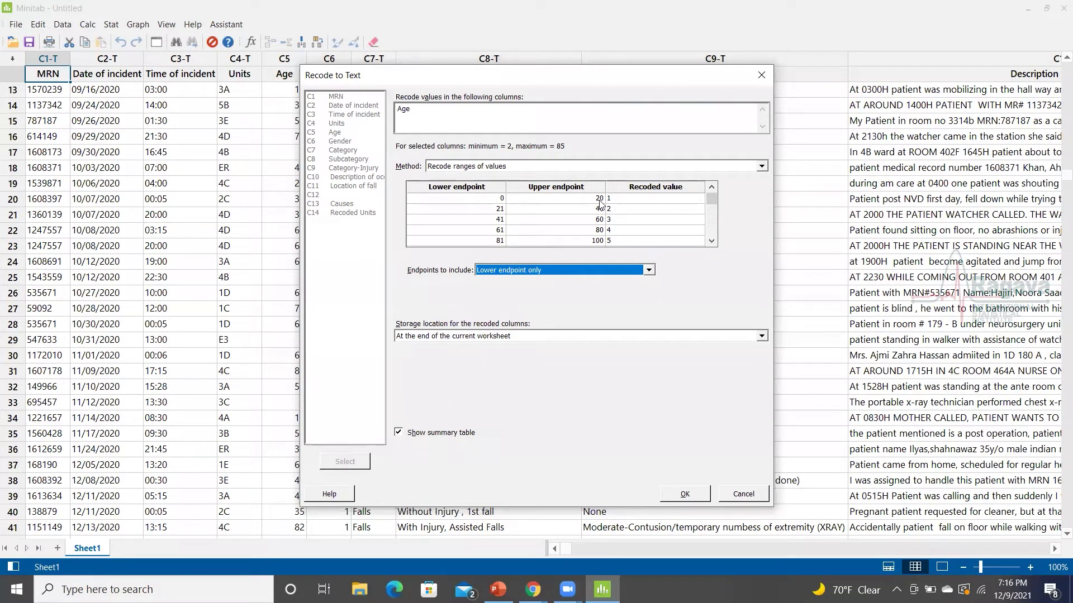
# Run the Age recode with both endpoints included, stored at the end of the current worksheet, and return to the worksheet-only view.
pyautogui.click(648, 272)
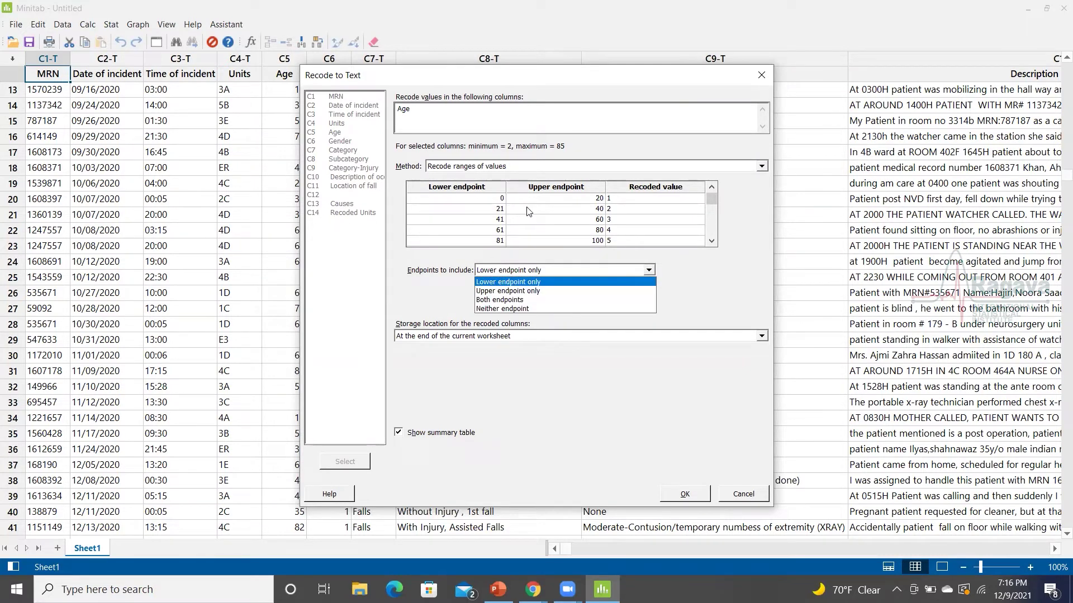
pyautogui.click(519, 300)
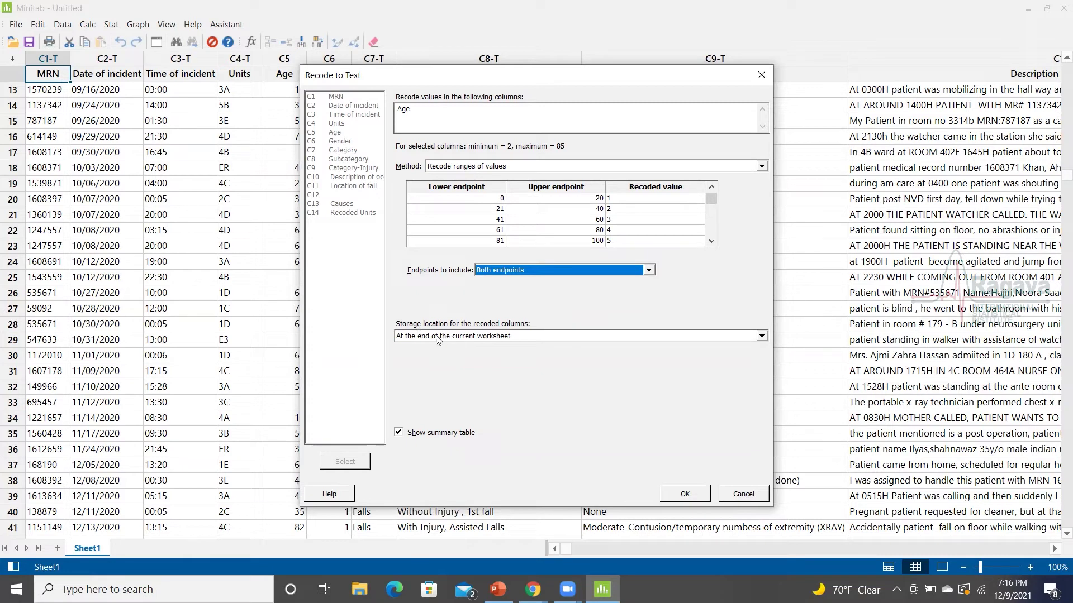
pyautogui.click(761, 336)
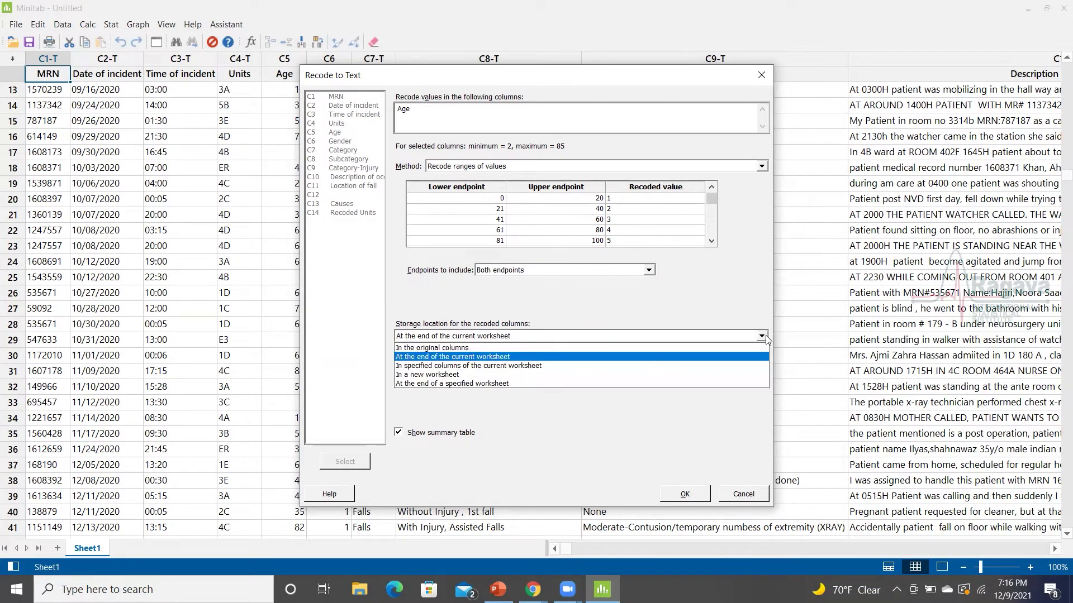
pyautogui.click(450, 359)
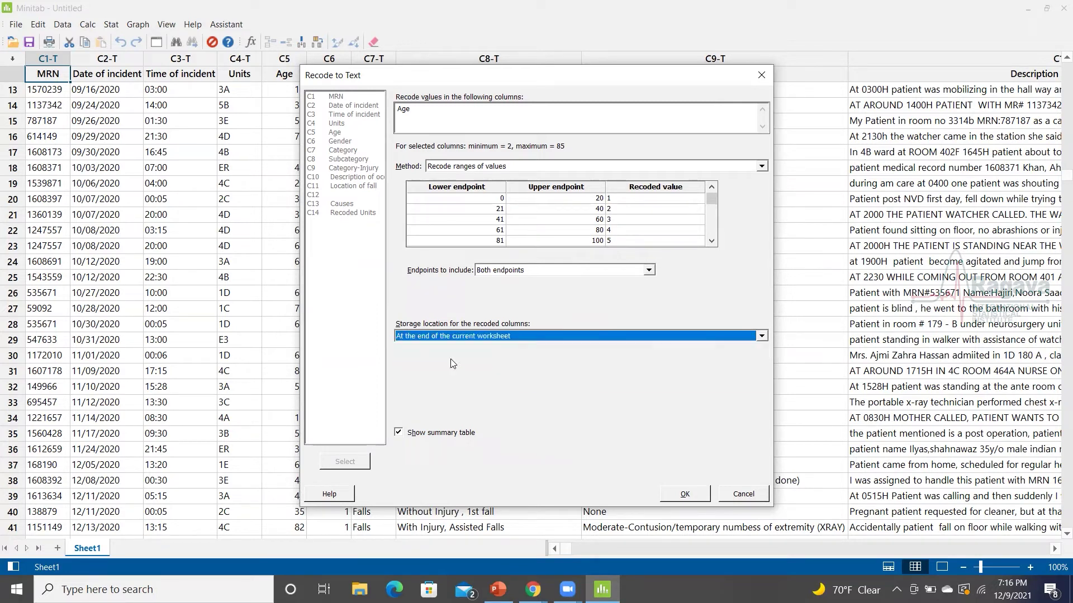
pyautogui.click(685, 494)
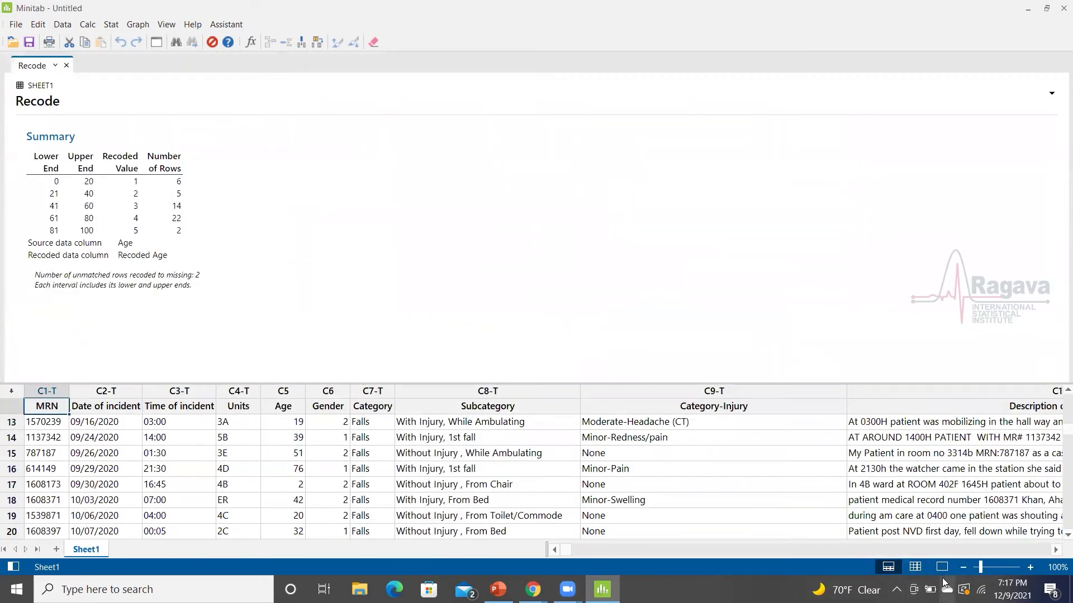
pyautogui.click(916, 568)
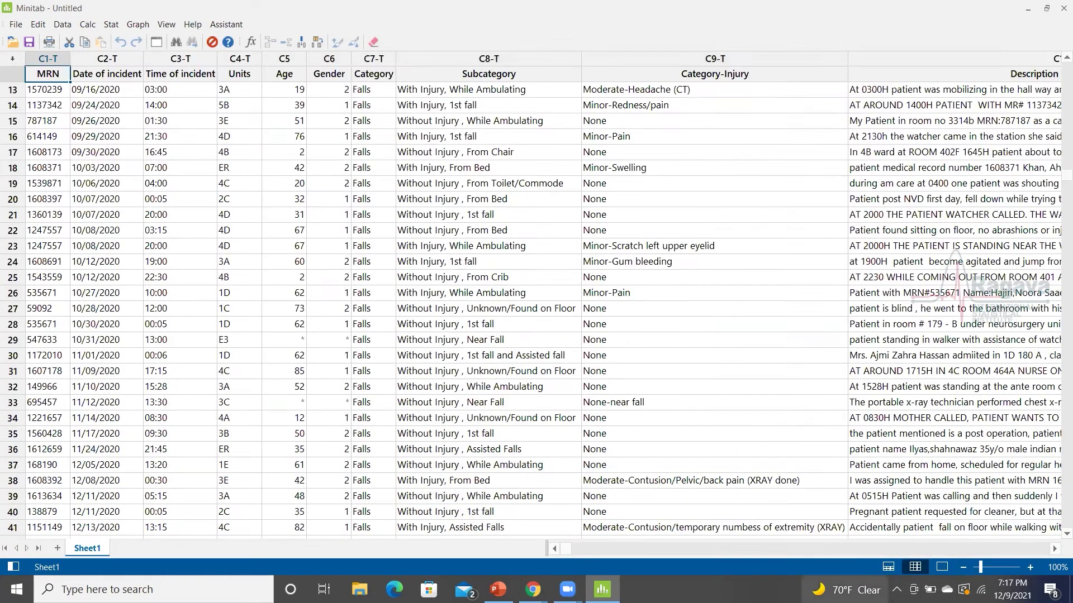
# Examine the Recoded Age column at the end of the Falls worksheet, checking the recoded values and missing entries from the first row down.
pyautogui.click(1055, 549)
pyautogui.click(1056, 549)
pyautogui.hscroll(6, 635, 507)
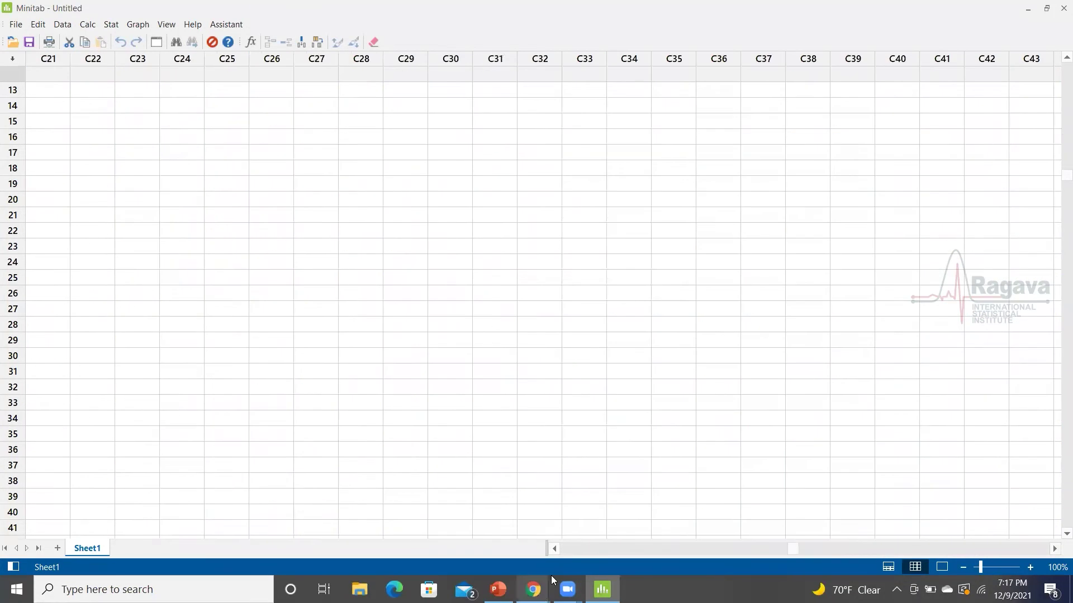
pyautogui.click(555, 550)
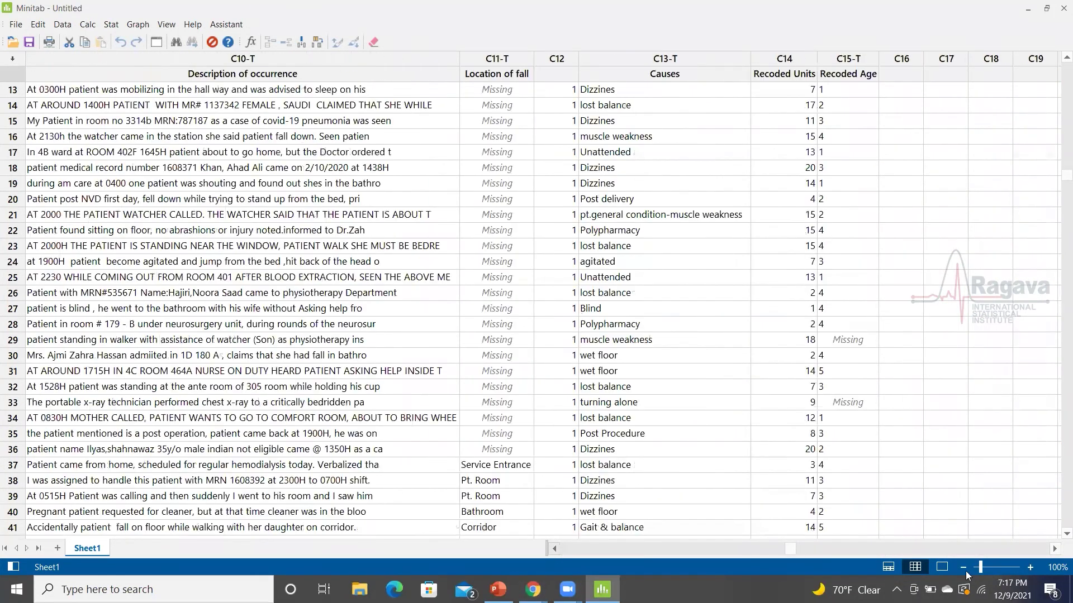
pyautogui.click(1052, 550)
pyautogui.click(1053, 550)
pyautogui.click(1053, 550)
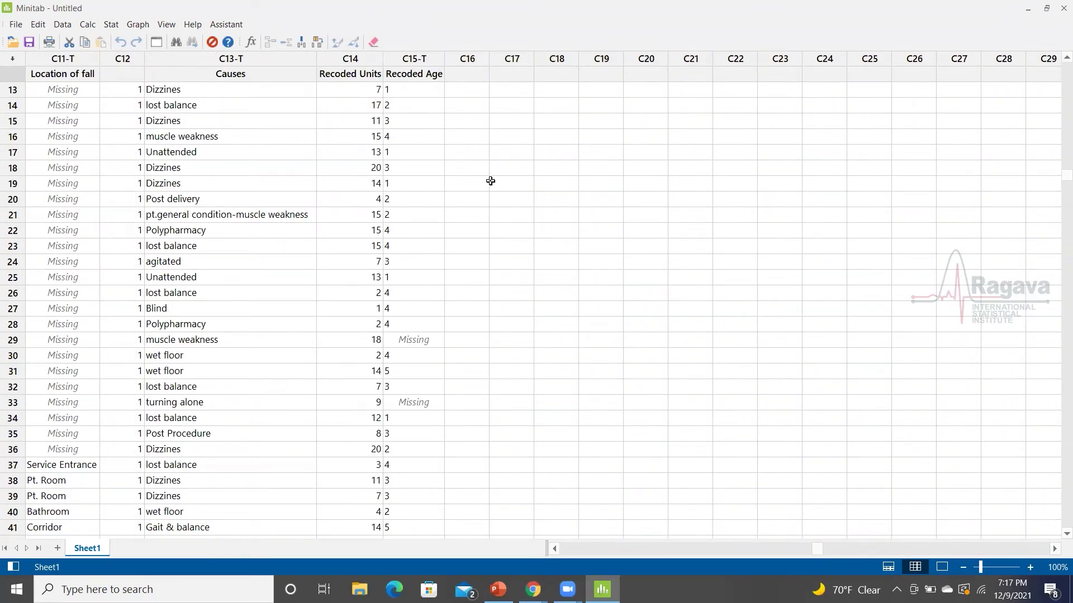
pyautogui.scroll(-8, 424, 187)
pyautogui.scroll(3, 425, 187)
pyautogui.scroll(9, 424, 186)
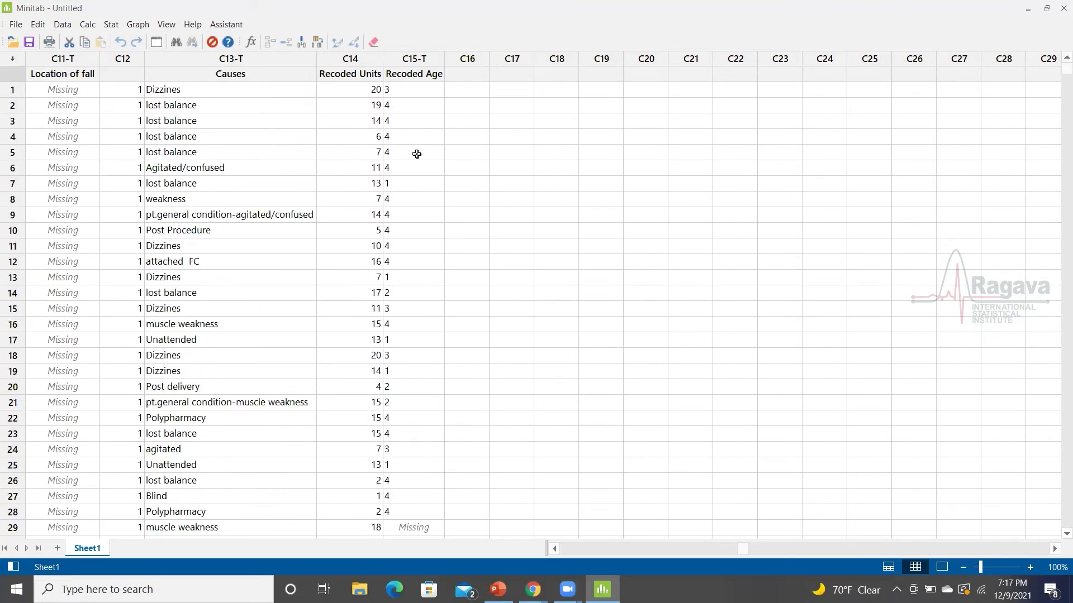
pyautogui.scroll(-2, 420, 151)
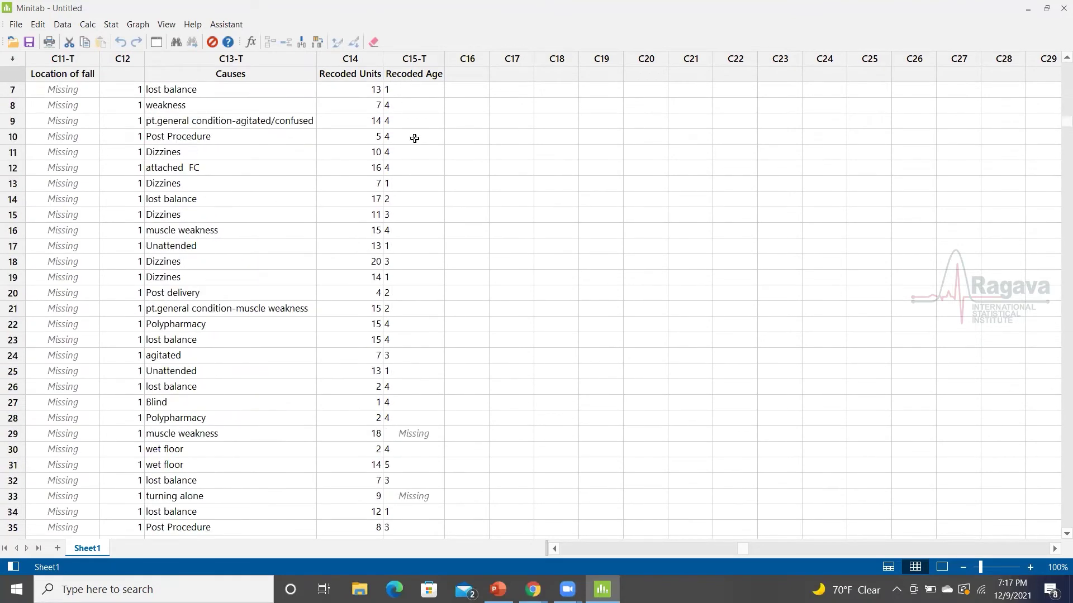
pyautogui.scroll(2, 414, 407)
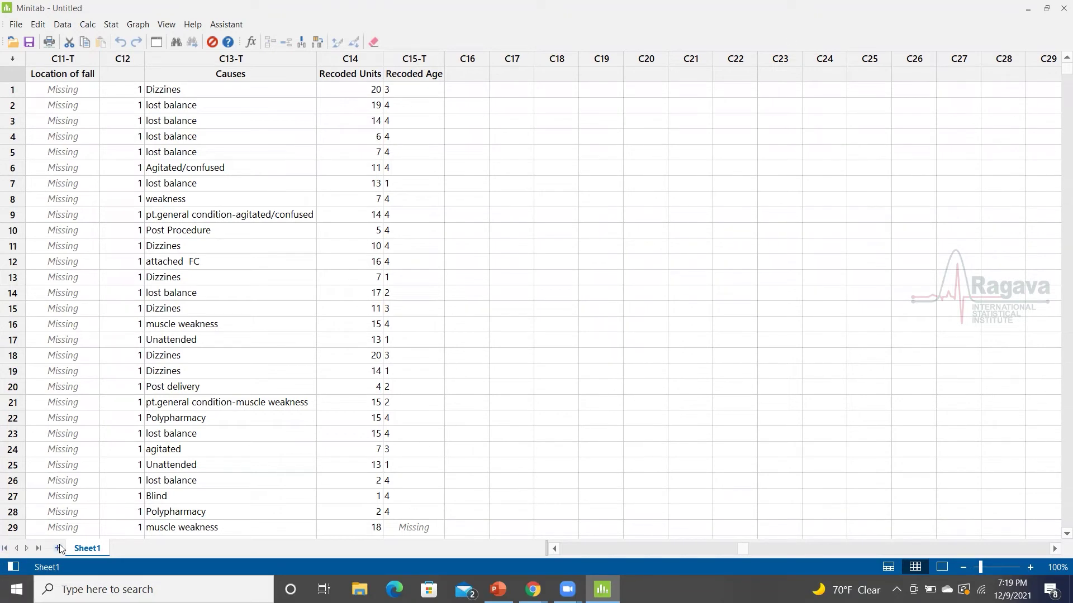
# Add a new worksheet and name its first two columns Weight and Height.
pyautogui.click(58, 548)
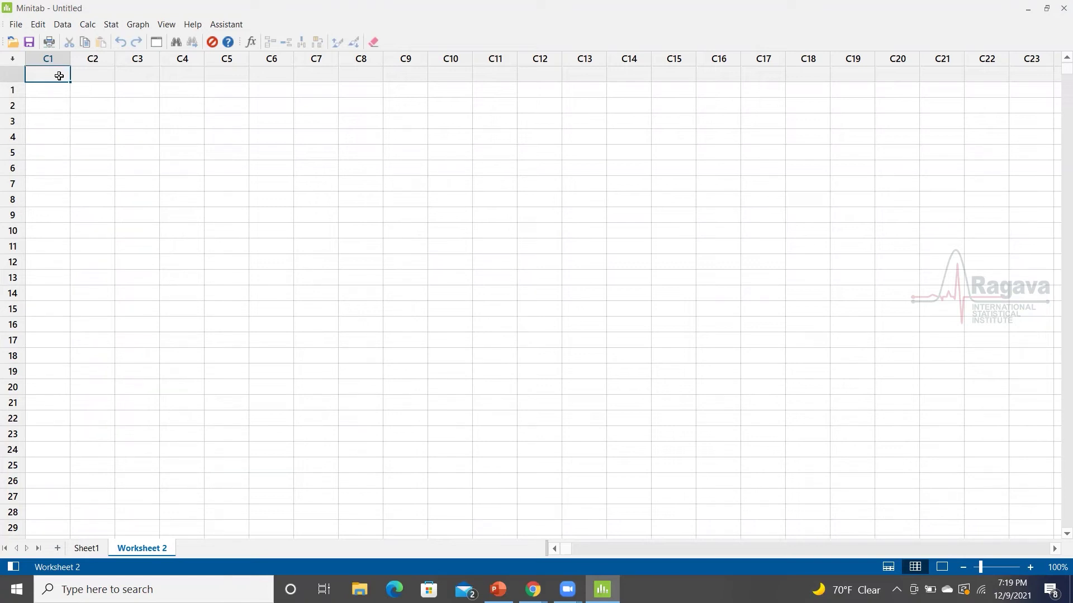
pyautogui.write('Weight')
pyautogui.press('Tab')
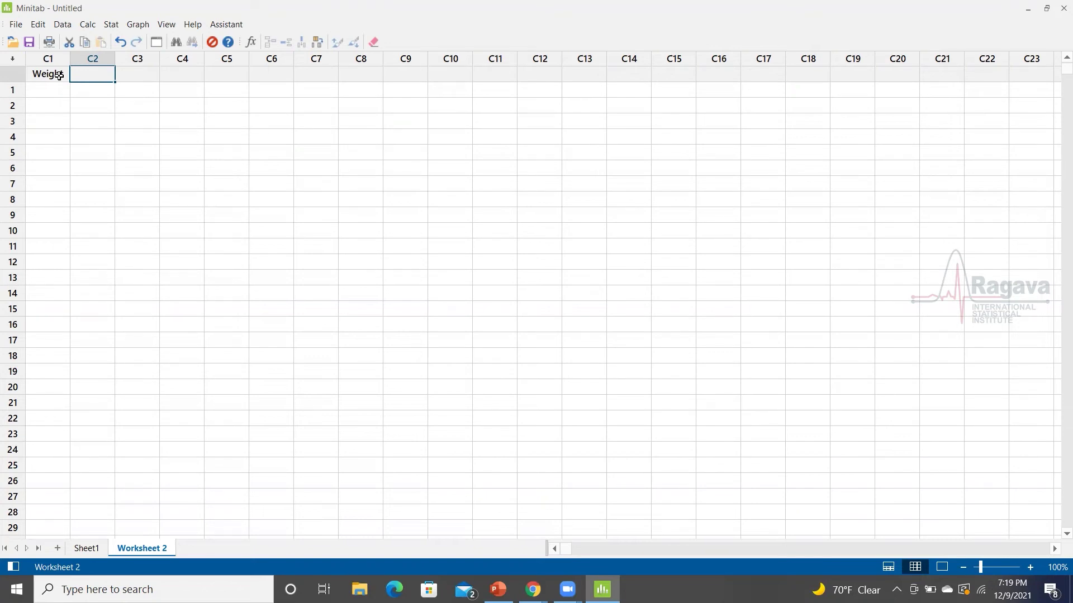
pyautogui.write('Height')
pyautogui.press('Tab')
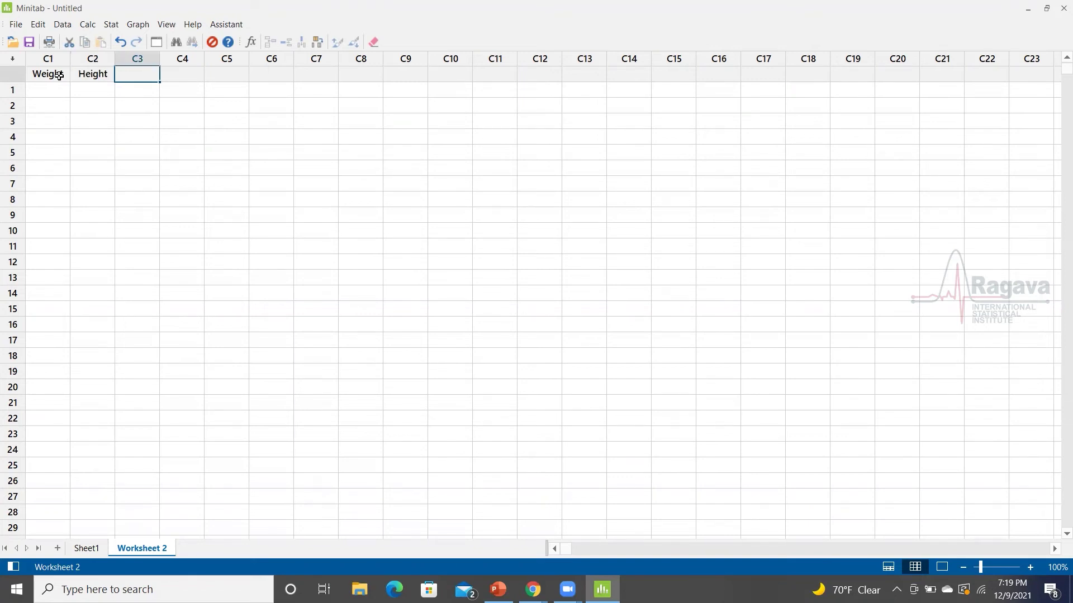
# Enter 90, 87, 65 and 58 in rows 1 to 4 of the Weight column.
pyautogui.press('Left')
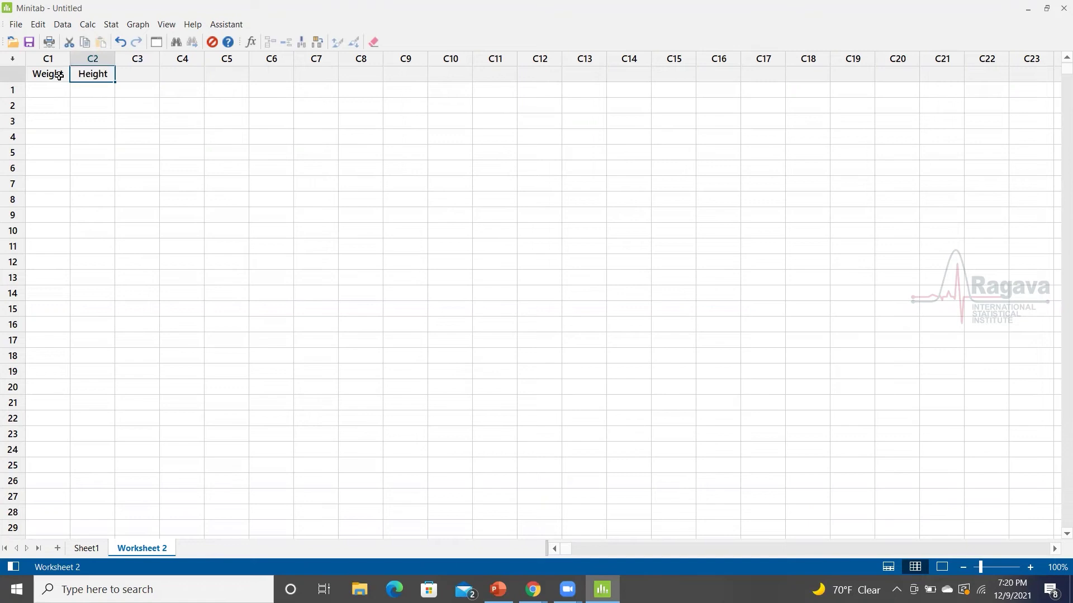
pyautogui.press('Down')
pyautogui.press('Left')
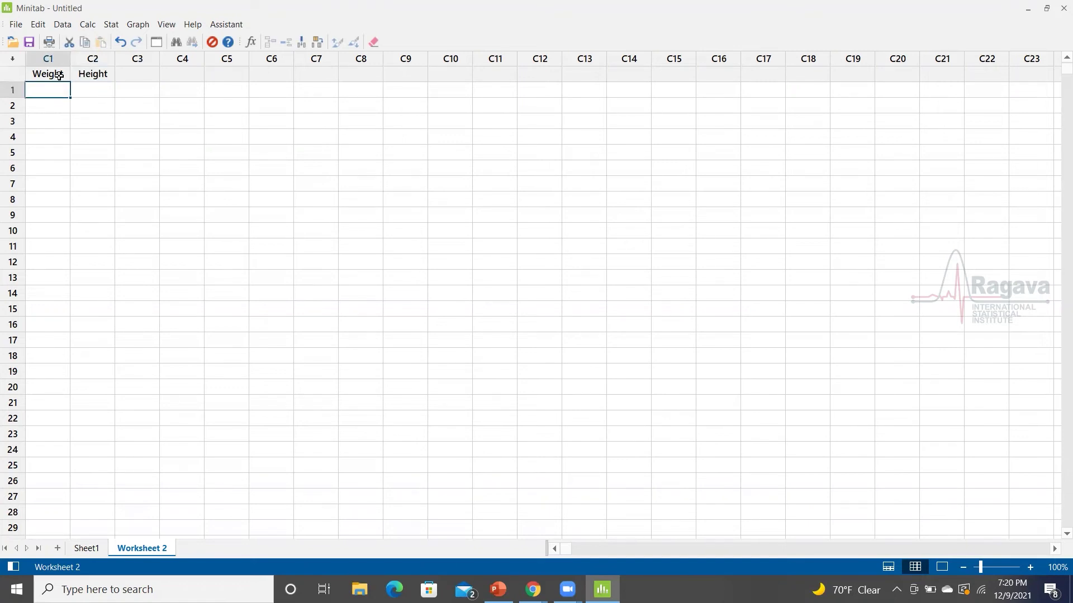
pyautogui.write('90')
pyautogui.press('Return')
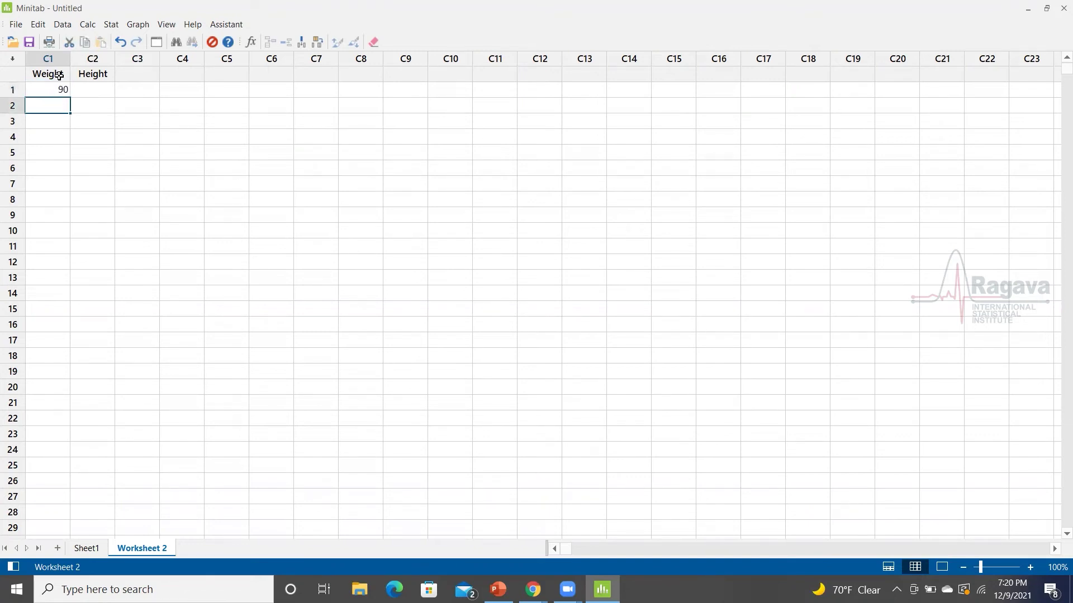
pyautogui.write('87')
pyautogui.press('Return')
pyautogui.write('65')
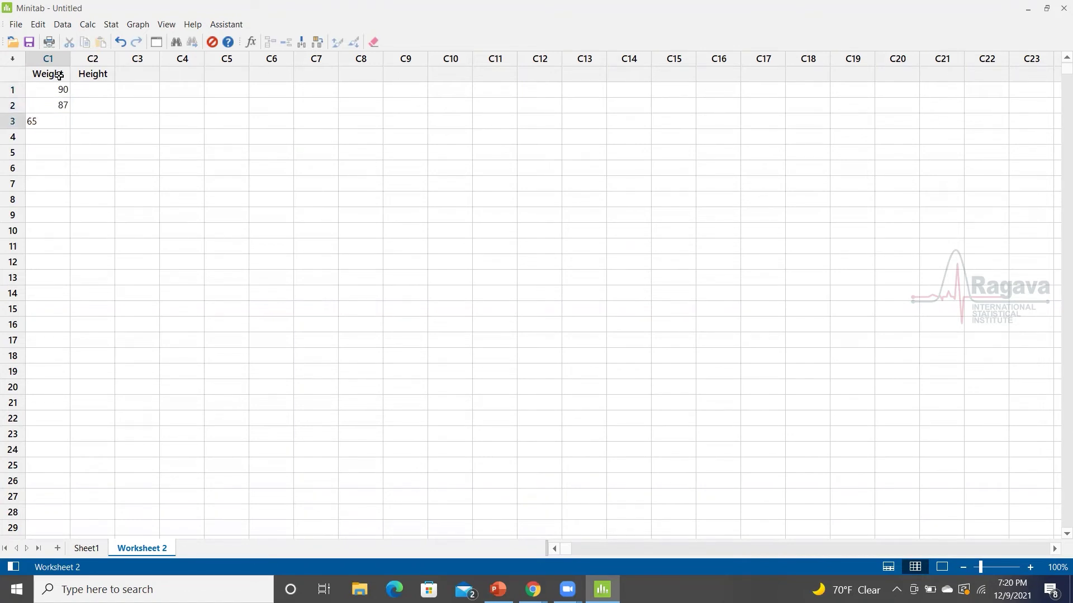
pyautogui.press('Return')
pyautogui.write('5')
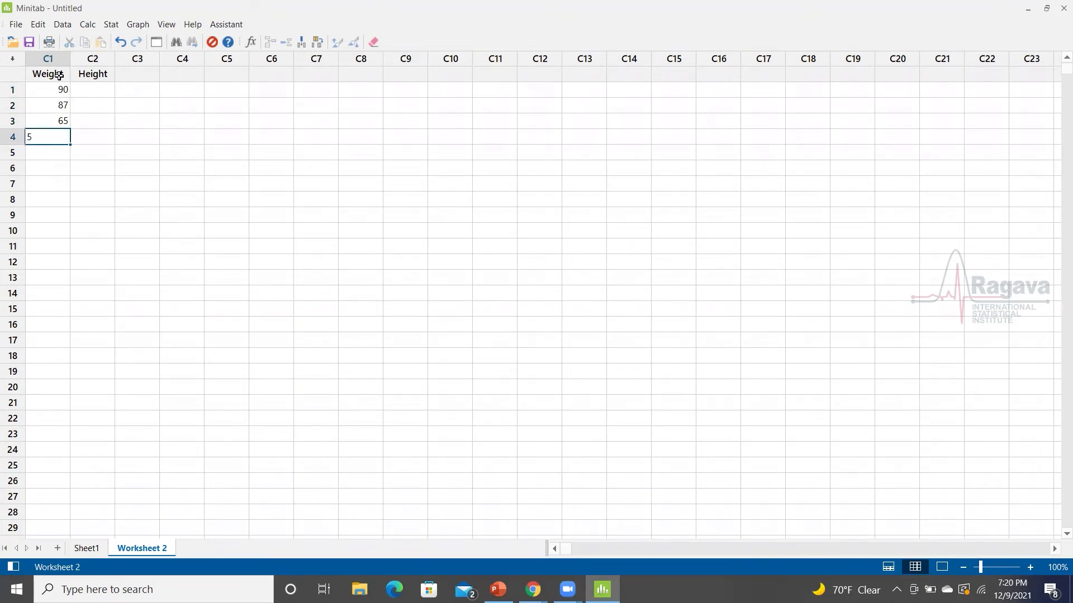
pyautogui.write('8')
pyautogui.press('Return')
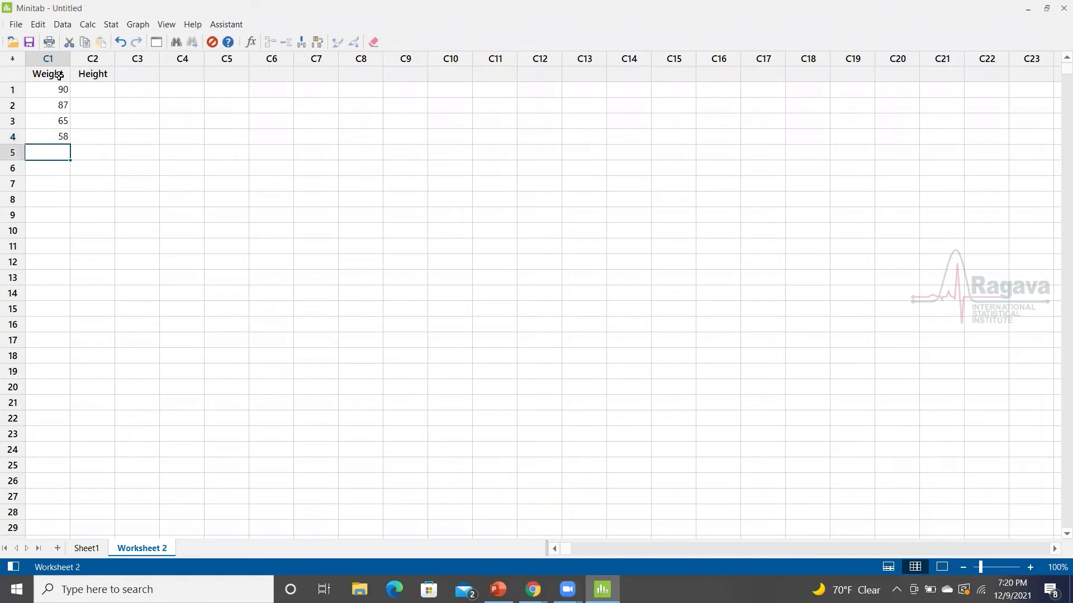
# Enter 82, 61, 100, 88 and 45 in rows 5 to 9 of the Weight column.
pyautogui.write('82')
pyautogui.press('Return')
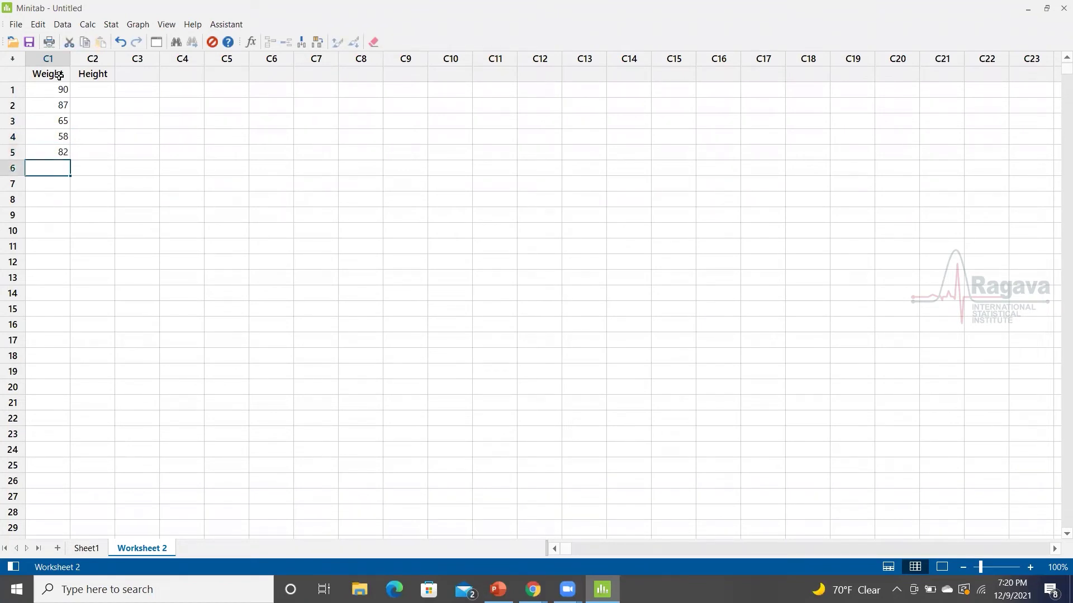
pyautogui.write('61')
pyautogui.press('Return')
pyautogui.write('100')
pyautogui.press('Return')
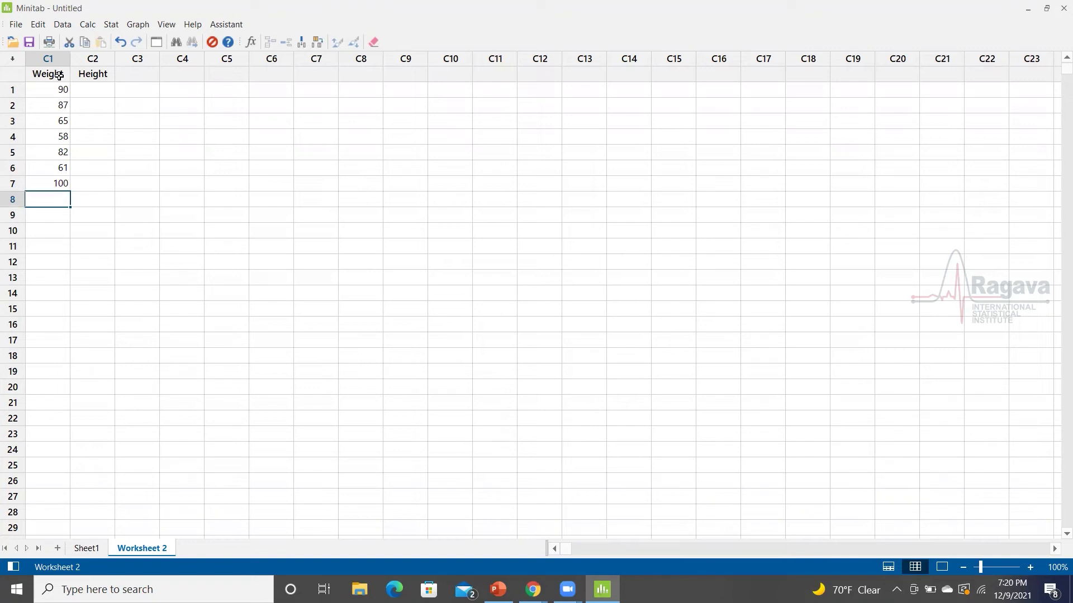
pyautogui.write('88')
pyautogui.press('Return')
pyautogui.write('45')
pyautogui.press('Tab')
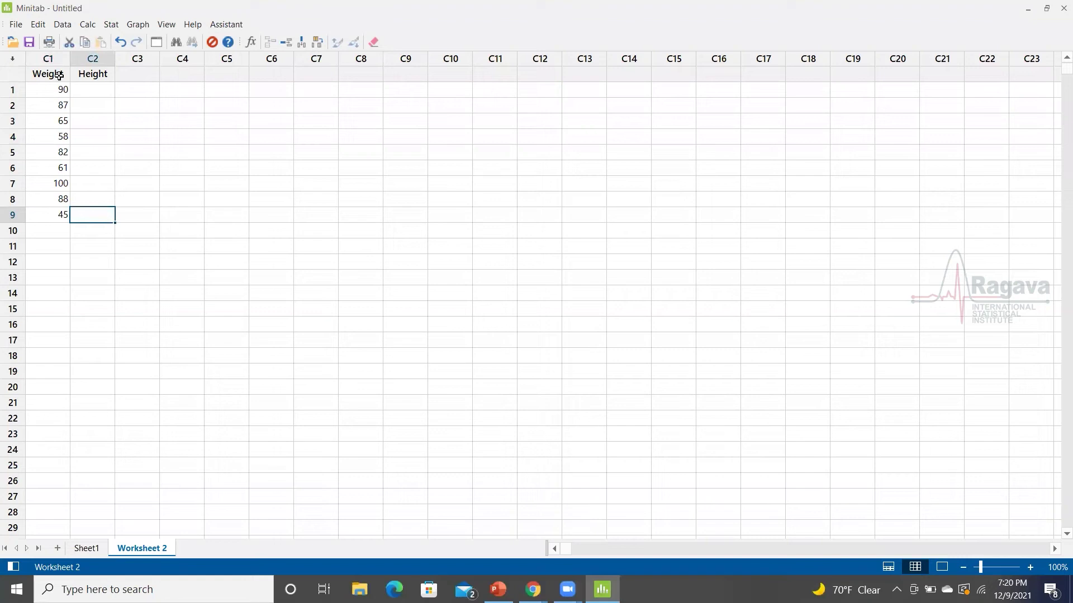
# Enter 1.68 and 1.56 in rows 1 and 2 of the Height column.
pyautogui.press('Up')
pyautogui.press('Up')
pyautogui.press('Up')
pyautogui.press('Up')
pyautogui.press('Up')
pyautogui.press('Up')
pyautogui.press('Up')
pyautogui.press('Up')
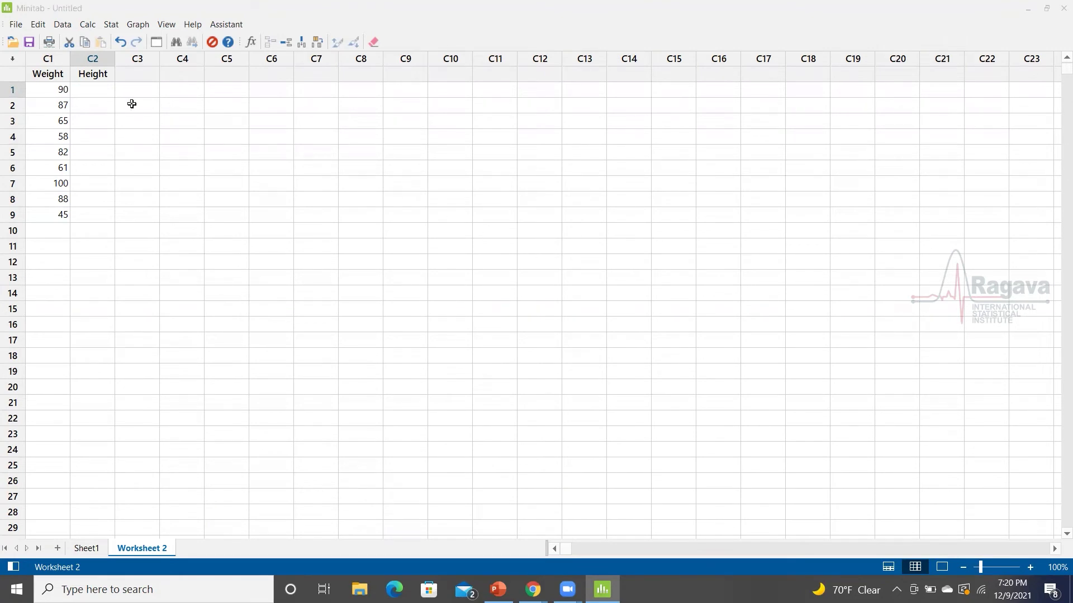
pyautogui.click(103, 91)
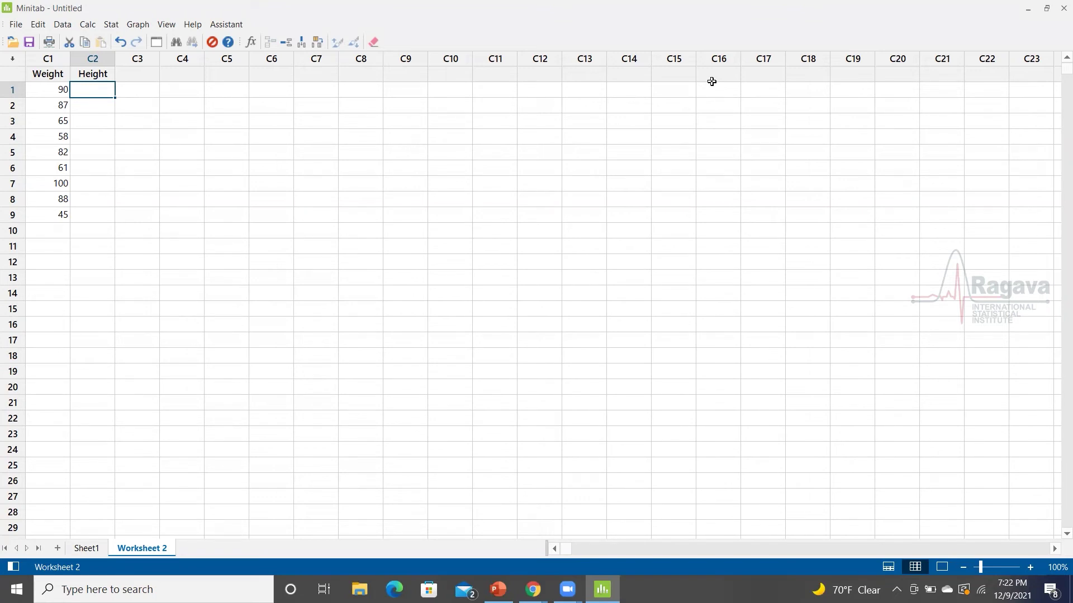
pyautogui.write('1.68')
pyautogui.press('Return')
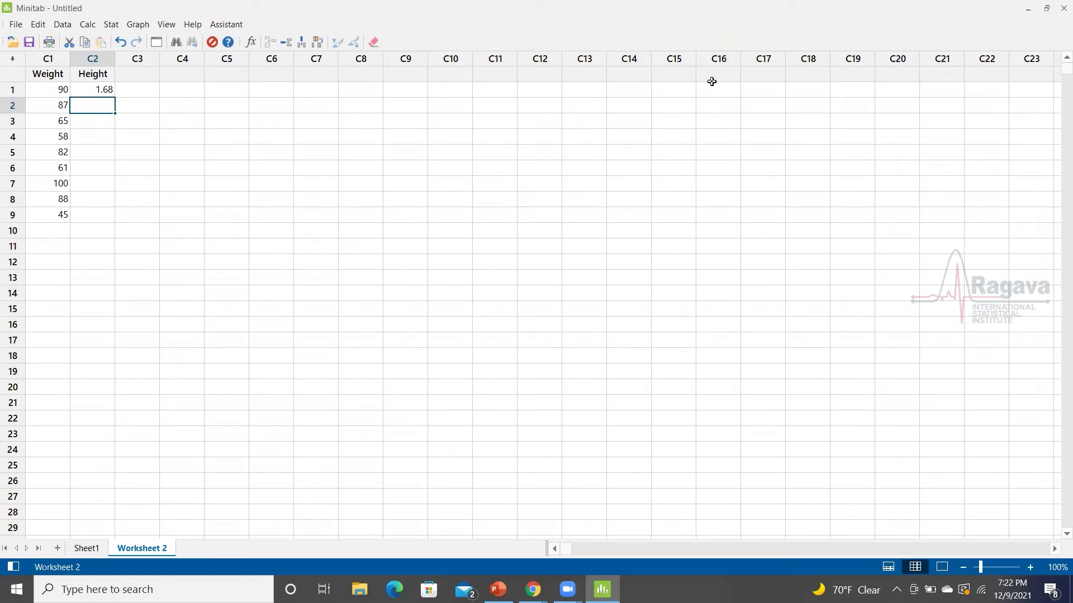
pyautogui.write('1.56')
pyautogui.press('Return')
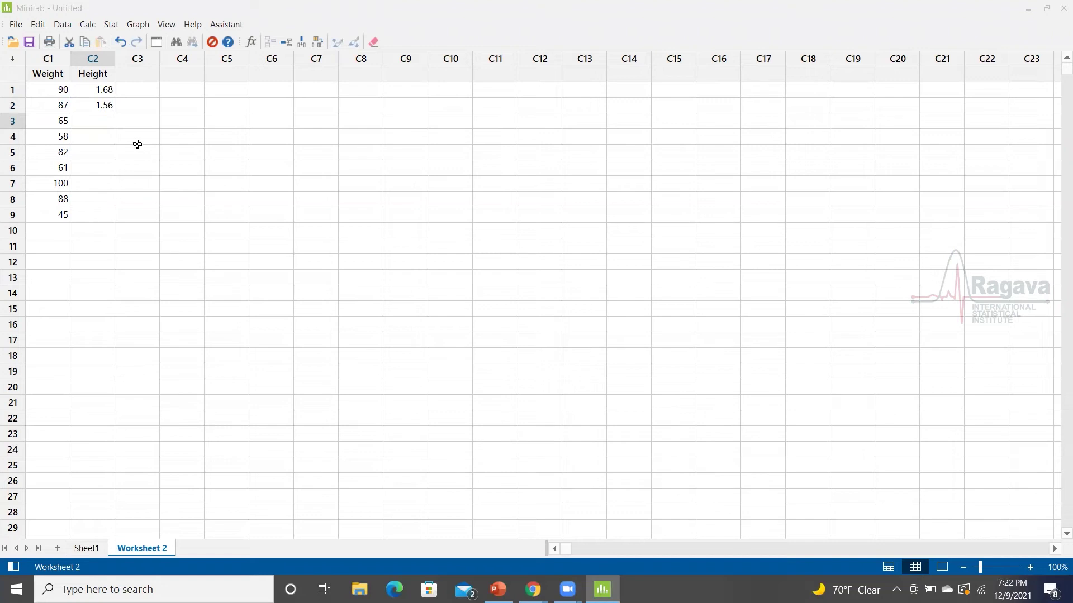
# Enter 1.33, 1.21, 1.55, 1.45 and 1.81 in rows 3 to 7 of the Height column.
pyautogui.click(103, 120)
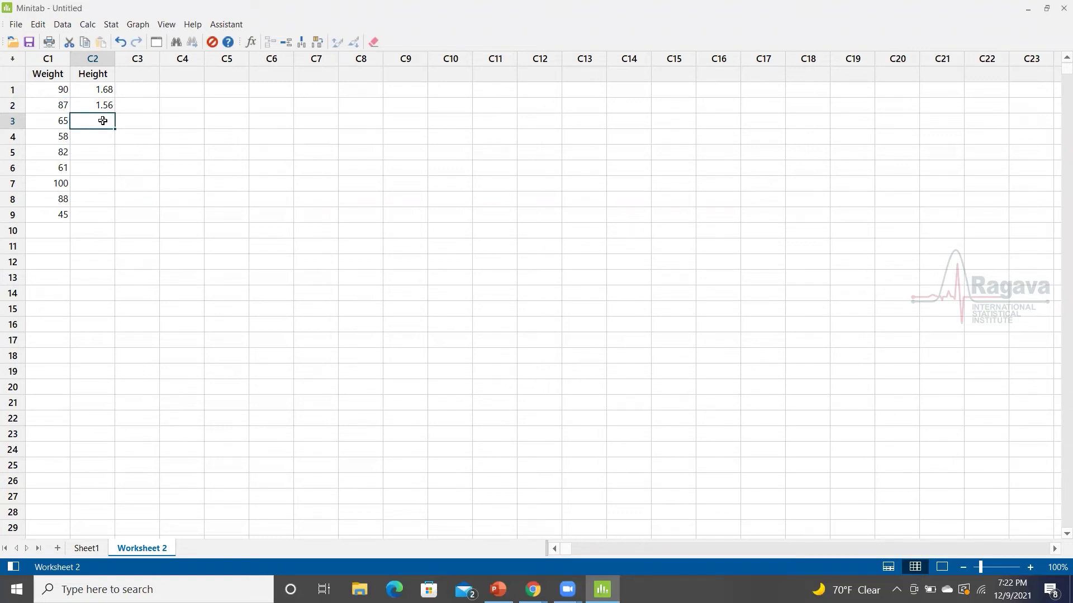
pyautogui.write('1.33')
pyautogui.press('Return')
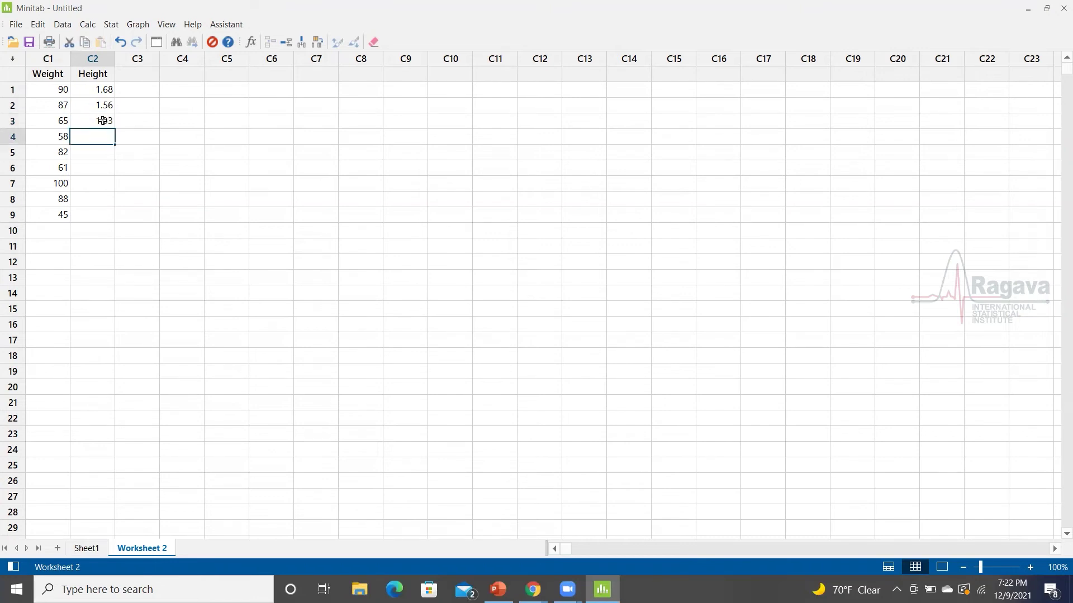
pyautogui.write('1.21')
pyautogui.press('Return')
pyautogui.write('1.55')
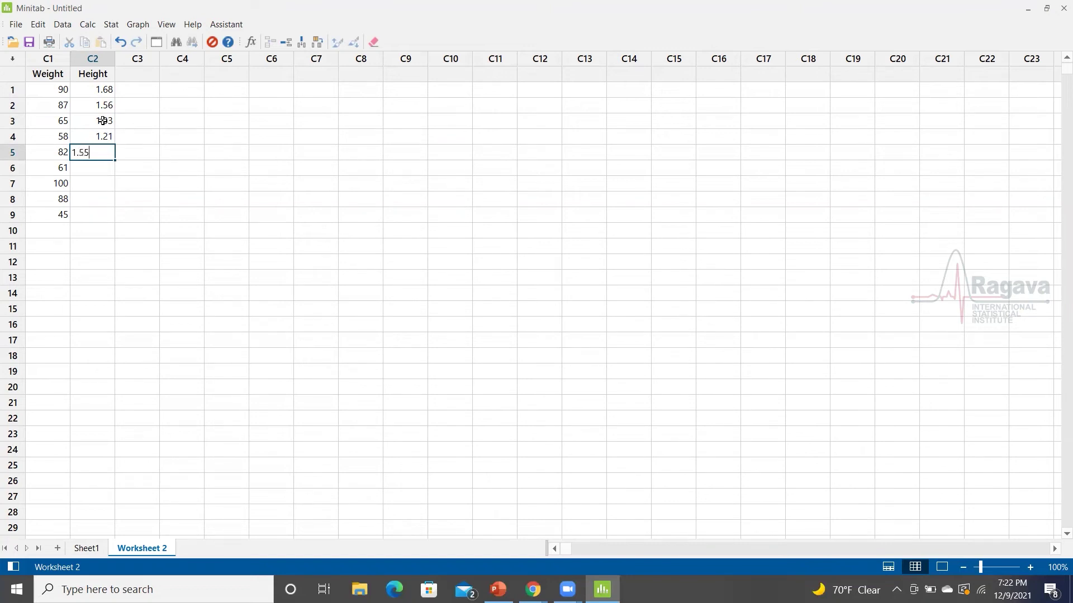
pyautogui.press('Return')
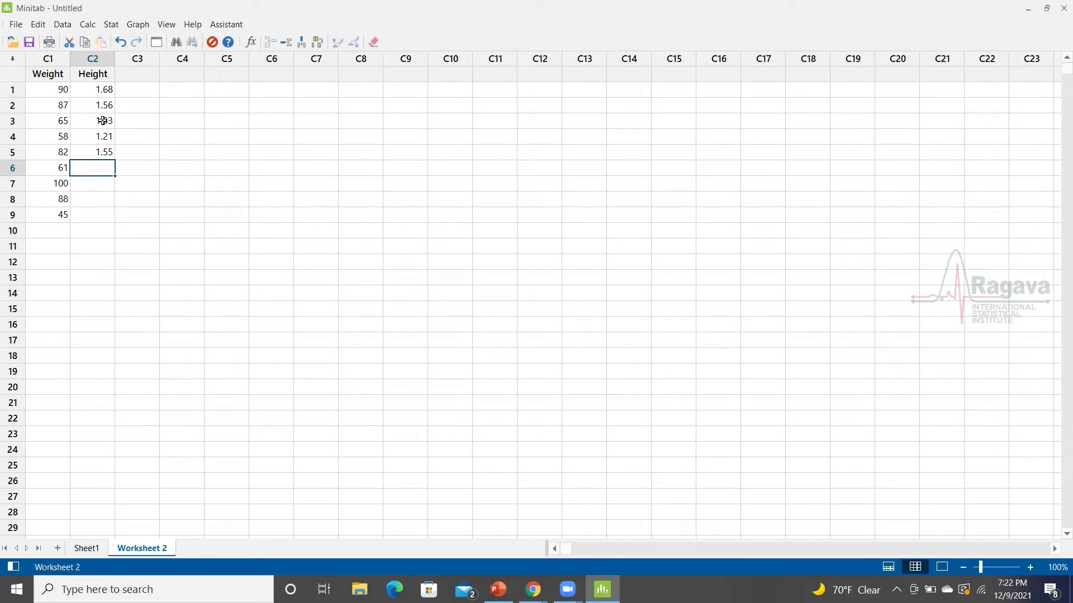
pyautogui.write('1.45')
pyautogui.press('Return')
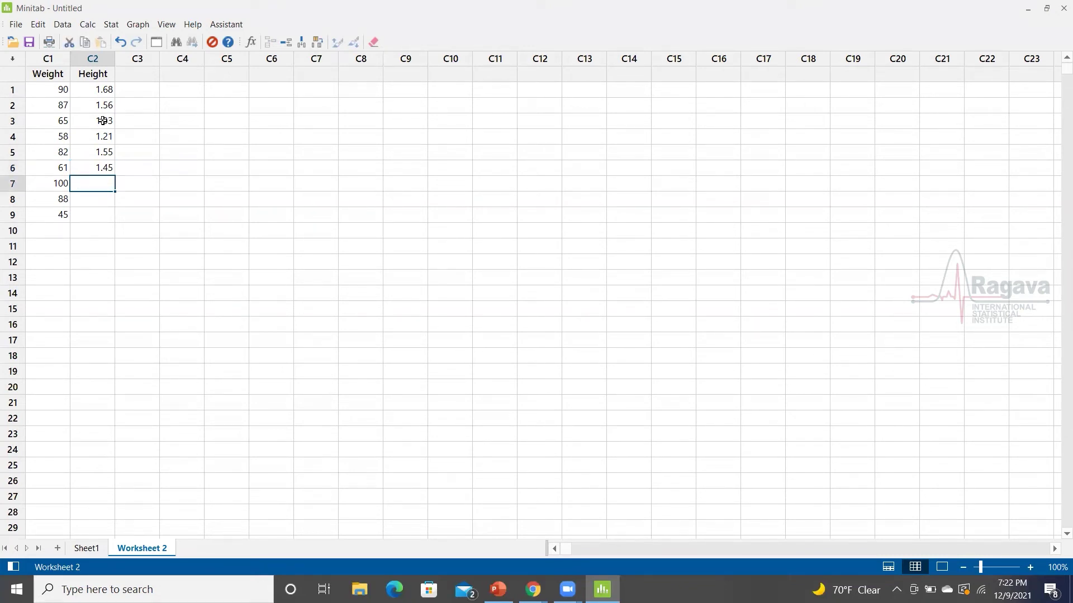
pyautogui.write('1.81')
pyautogui.press('Return')
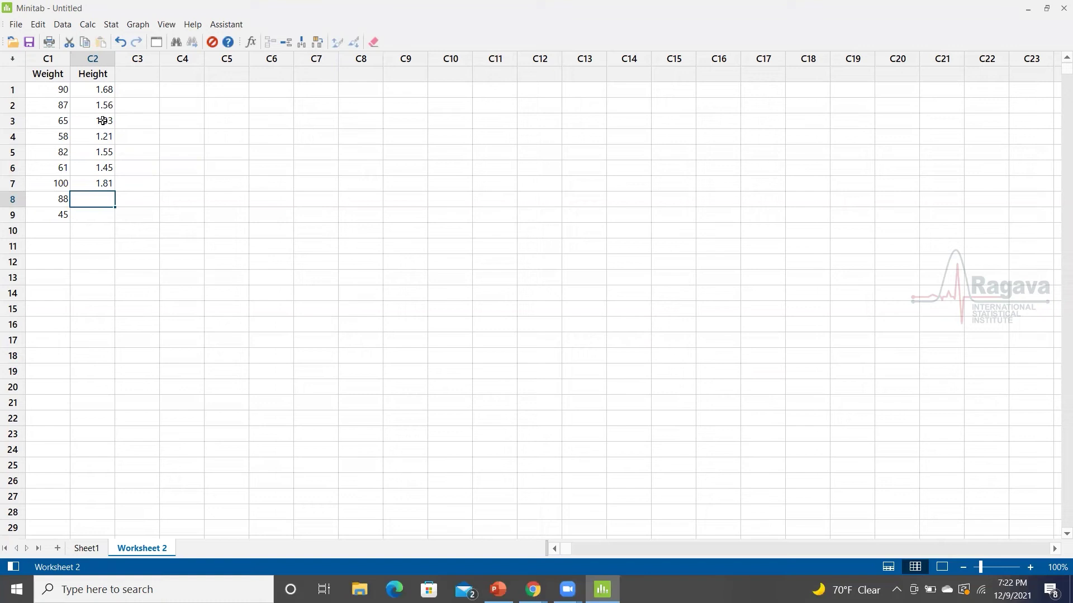
# Change the row 7 height to 1.45 and enter 1.66 and 1.55 in rows 8 and 9 of the Height column.
pyautogui.press('Up')
pyautogui.write('1.45')
pyautogui.press('Return')
pyautogui.write('1.66')
pyautogui.press('Return')
pyautogui.write('1.55')
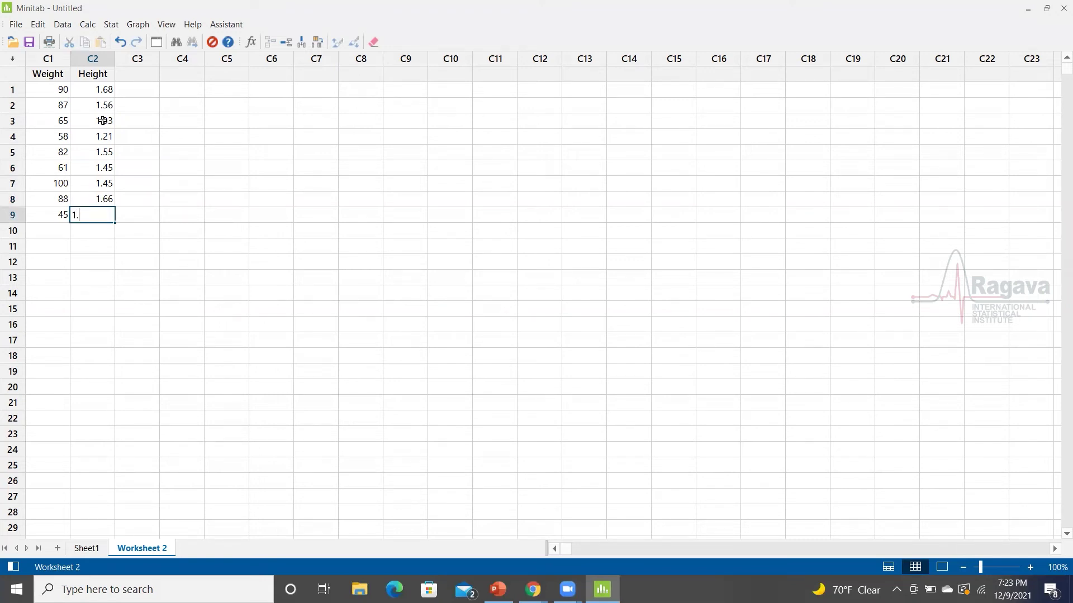
pyautogui.press('Tab')
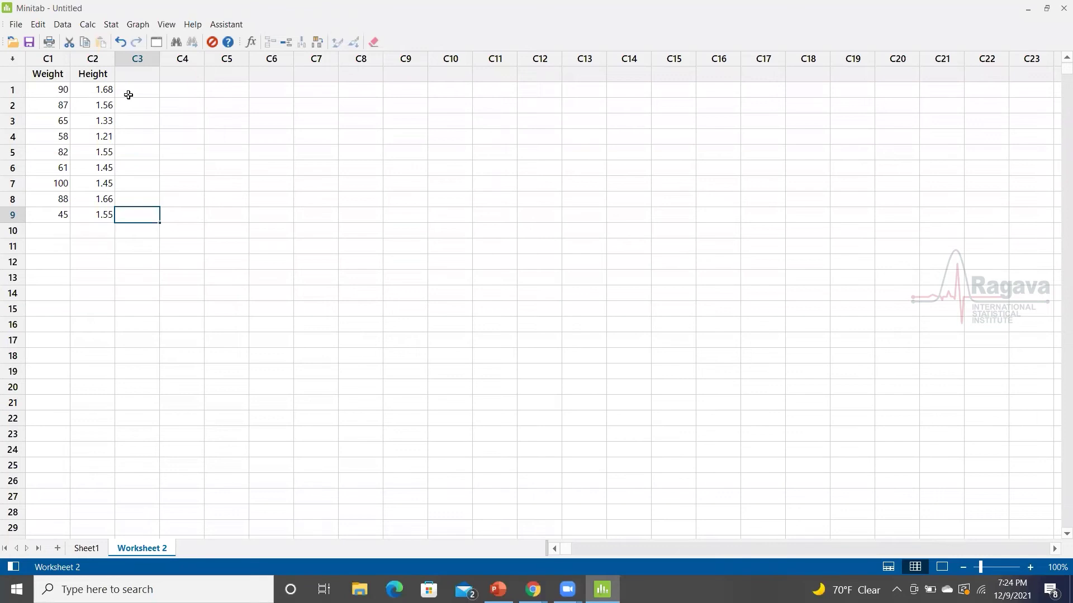
pyautogui.click(90, 28)
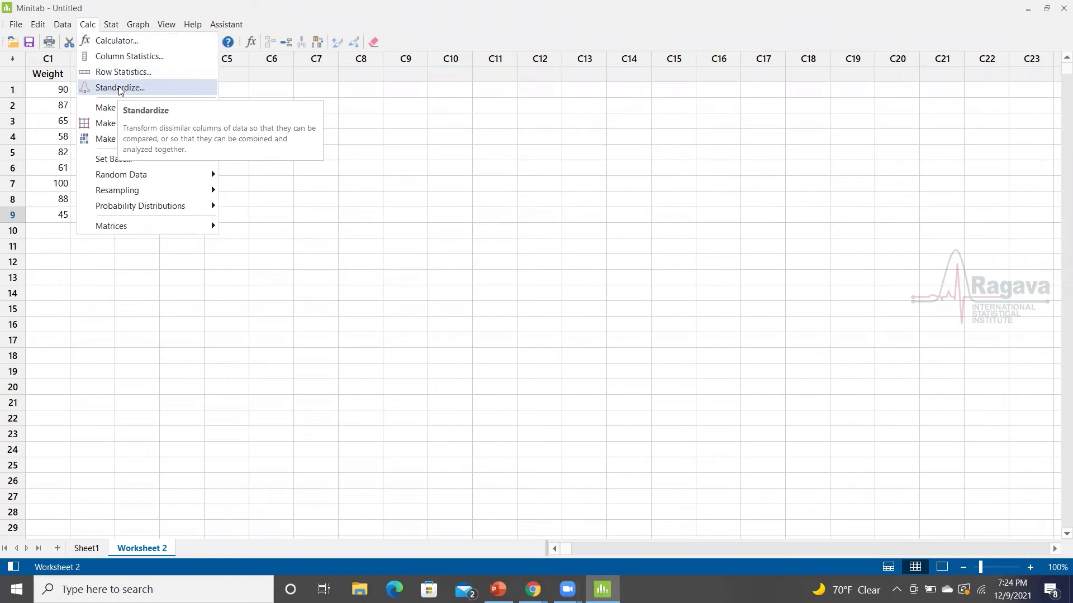
pyautogui.click(115, 42)
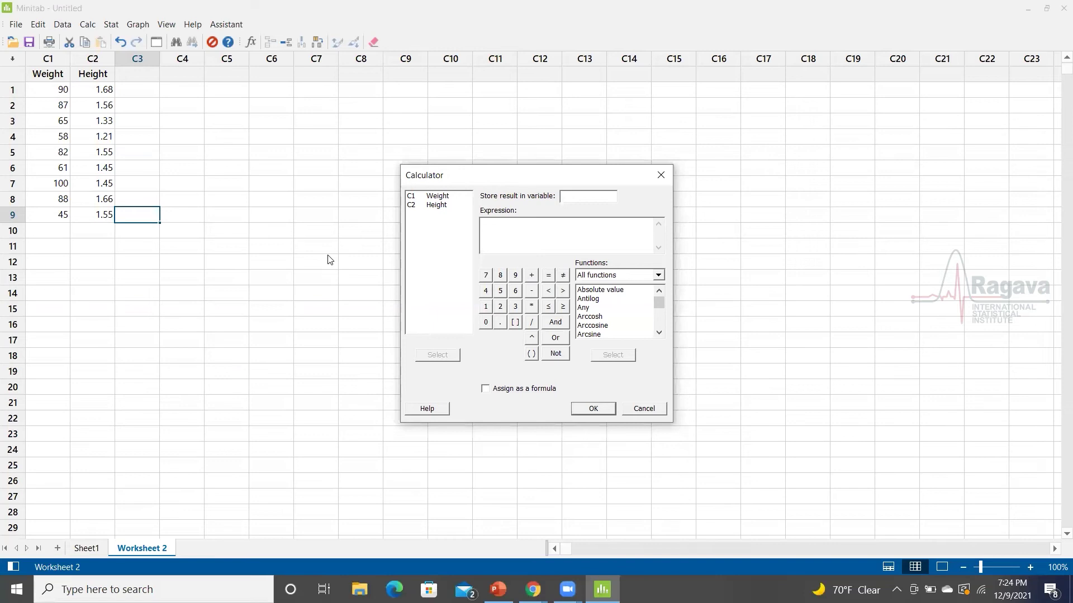
pyautogui.click(661, 175)
# Set up a Calculator computation that stores its result in c3 and starts the expression with the Weight column.
pyautogui.click(90, 26)
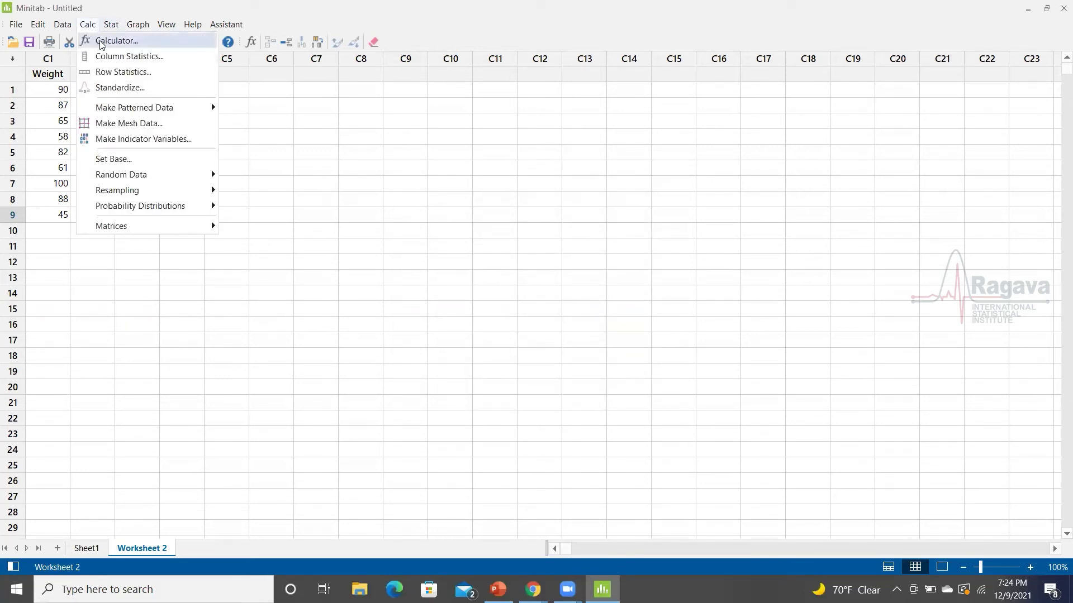
pyautogui.click(102, 43)
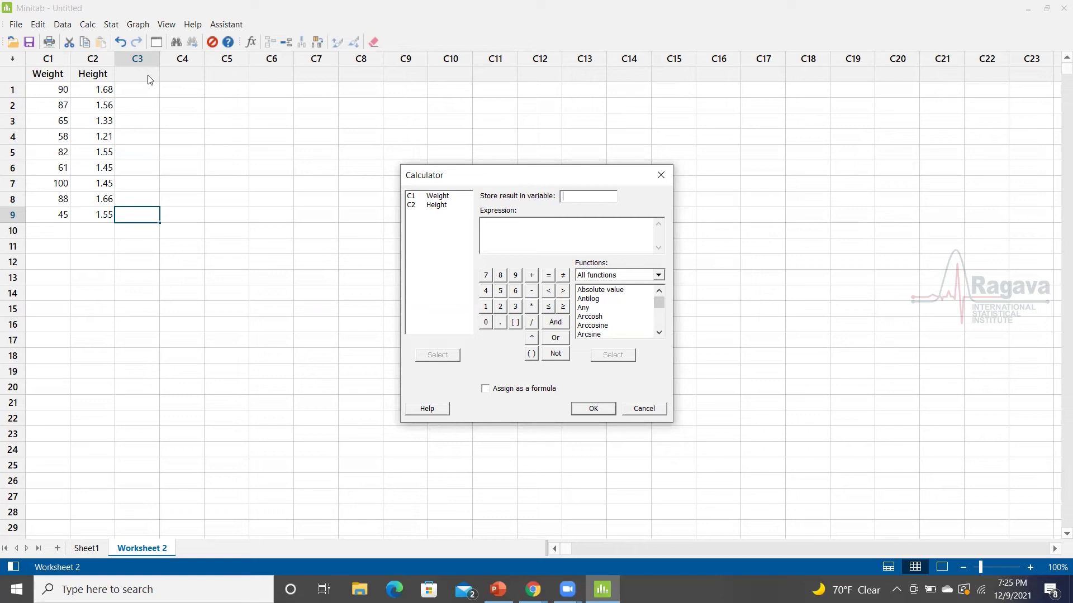
pyautogui.write('c3')
pyautogui.click(565, 233)
pyautogui.click(453, 215)
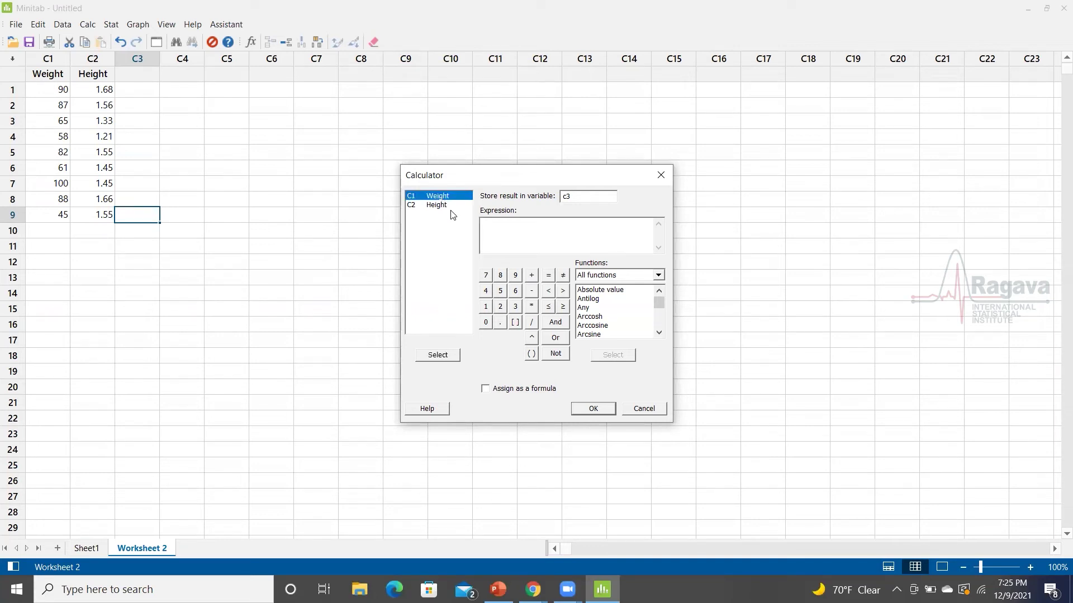
pyautogui.click(445, 355)
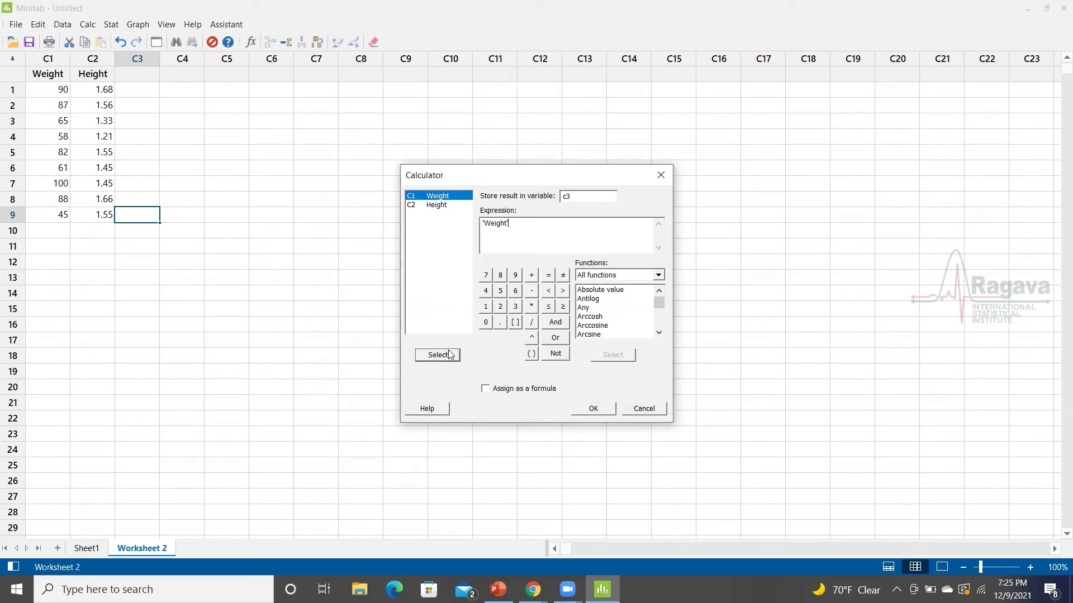
# Complete the expression as 'Weight' / ('Height'*'Height') and compute the column.
pyautogui.click(531, 322)
pyautogui.write('9')
pyautogui.press('BackSpace')
pyautogui.write('(')
pyautogui.click(431, 205)
pyautogui.click(435, 355)
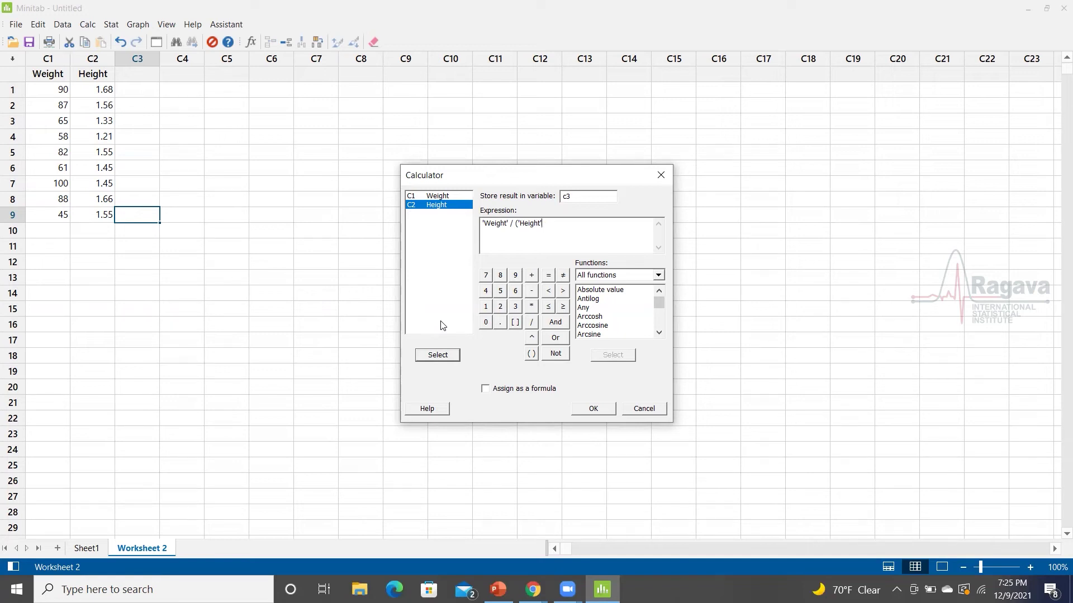
pyautogui.write('*')
pyautogui.click(443, 355)
pyautogui.write(')')
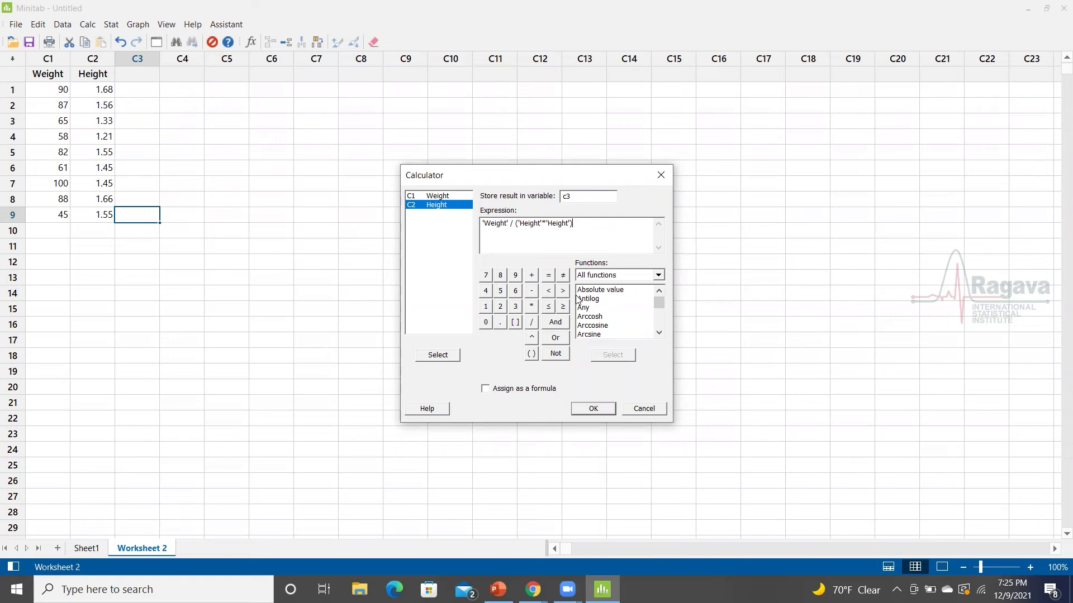
pyautogui.click(593, 409)
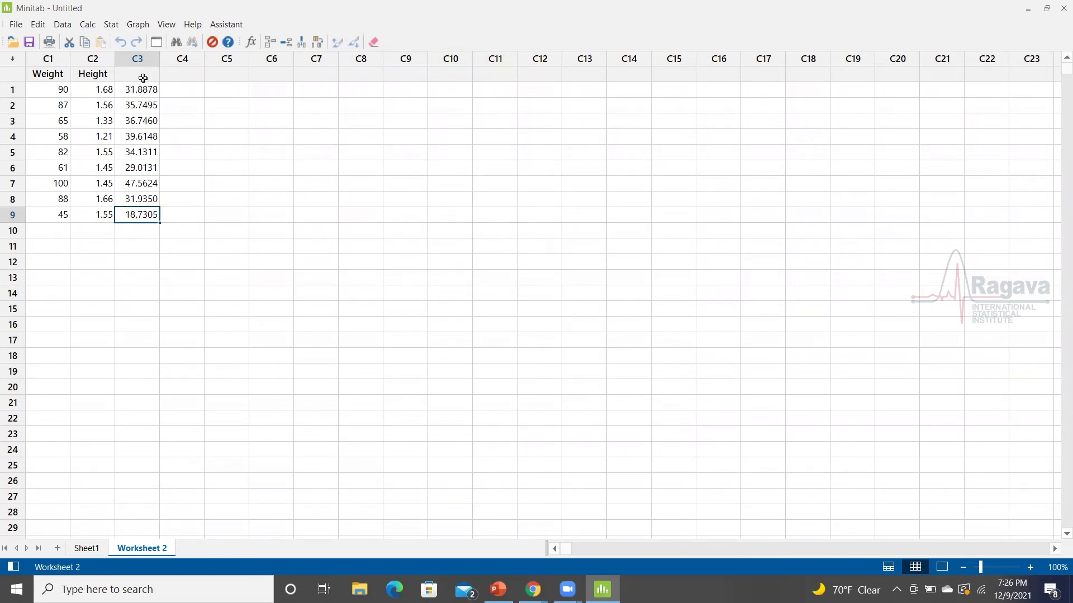
# Name column C3 BMI.
pyautogui.click(143, 78)
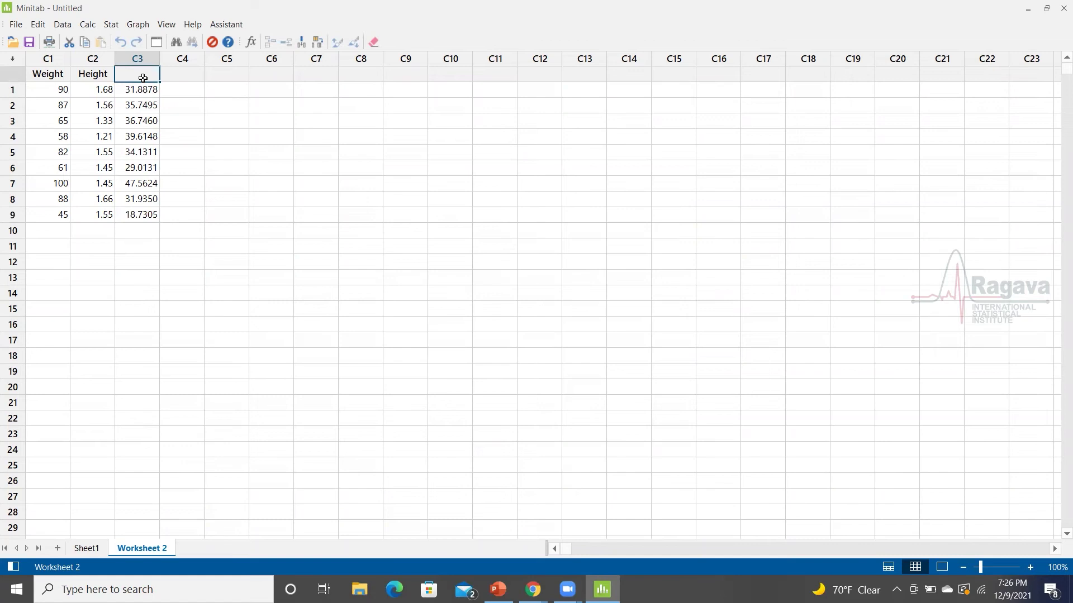
pyautogui.write('BMI')
pyautogui.click(394, 230)
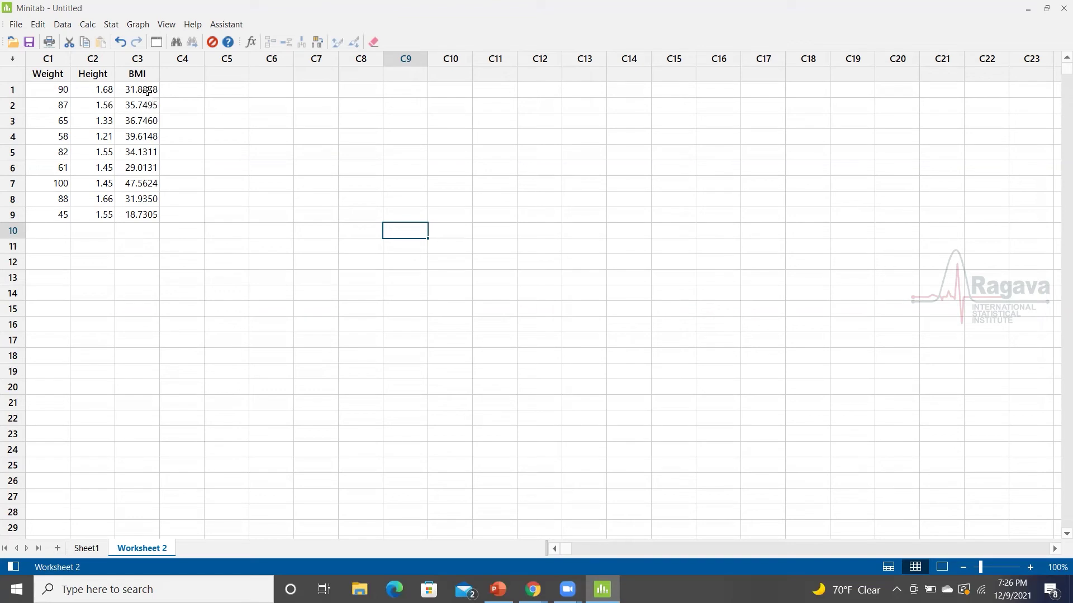
# Reopen Calculator and set BMI as the variable that stores the result.
pyautogui.click(93, 26)
pyautogui.click(105, 38)
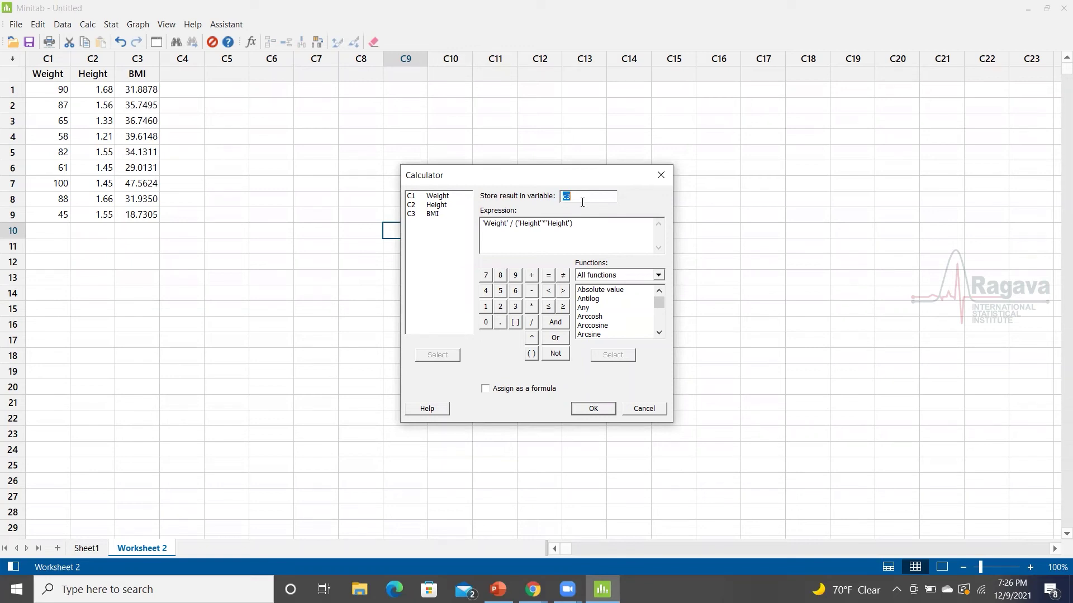
pyautogui.press('BackSpace')
pyautogui.click(437, 215)
pyautogui.click(445, 358)
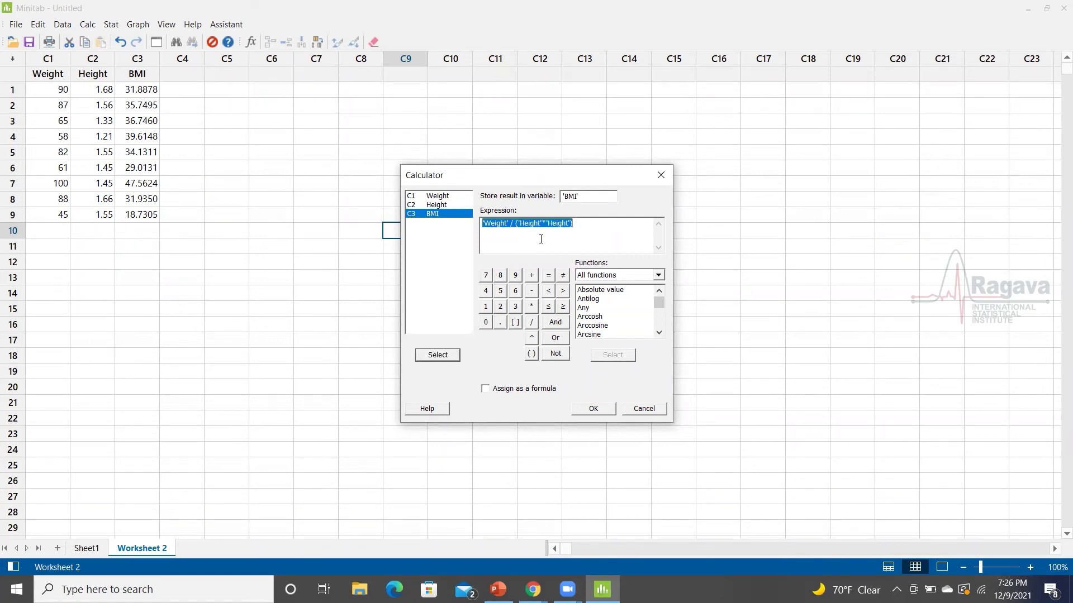
# Replace the old expression with the Round function and use BMI as its number argument.
pyautogui.press('BackSpace')
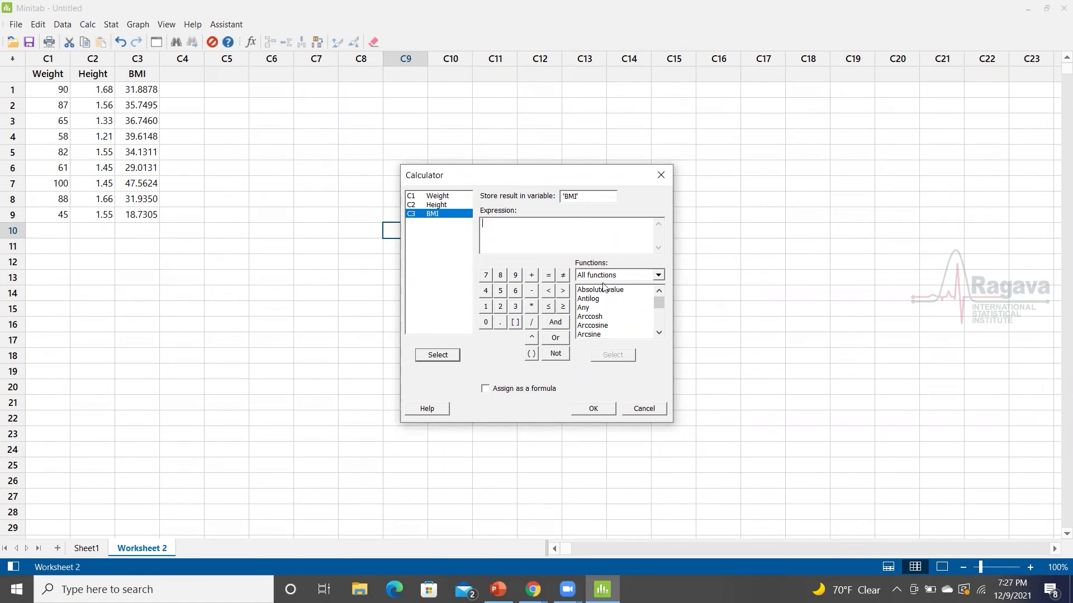
pyautogui.click(612, 316)
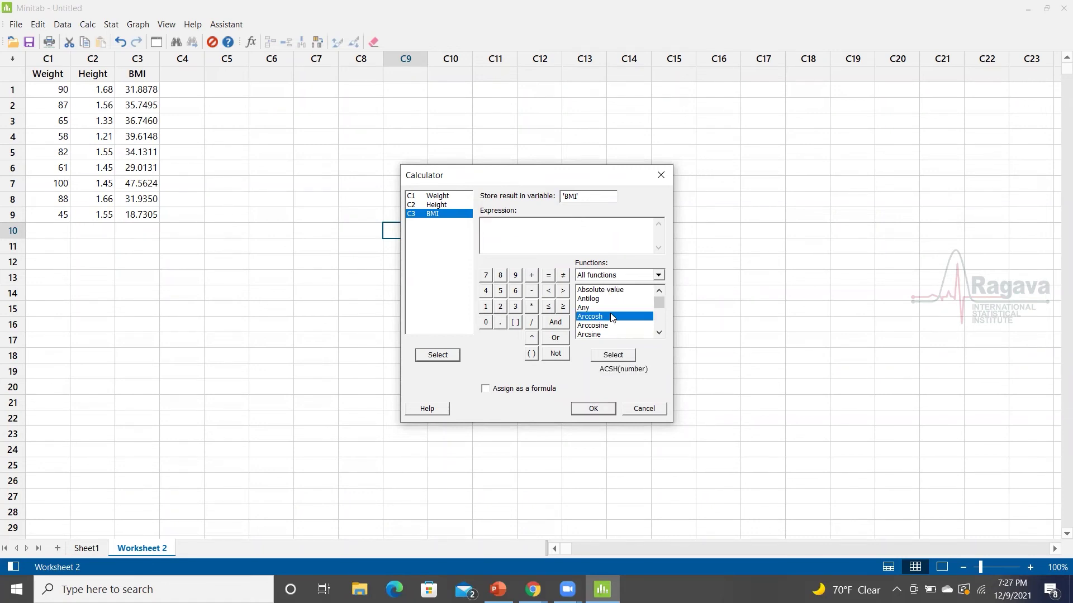
pyautogui.press('r')
pyautogui.press('r')
pyautogui.press('r')
pyautogui.press('r')
pyautogui.press('r')
pyautogui.press('r')
pyautogui.press('r')
pyautogui.press('r')
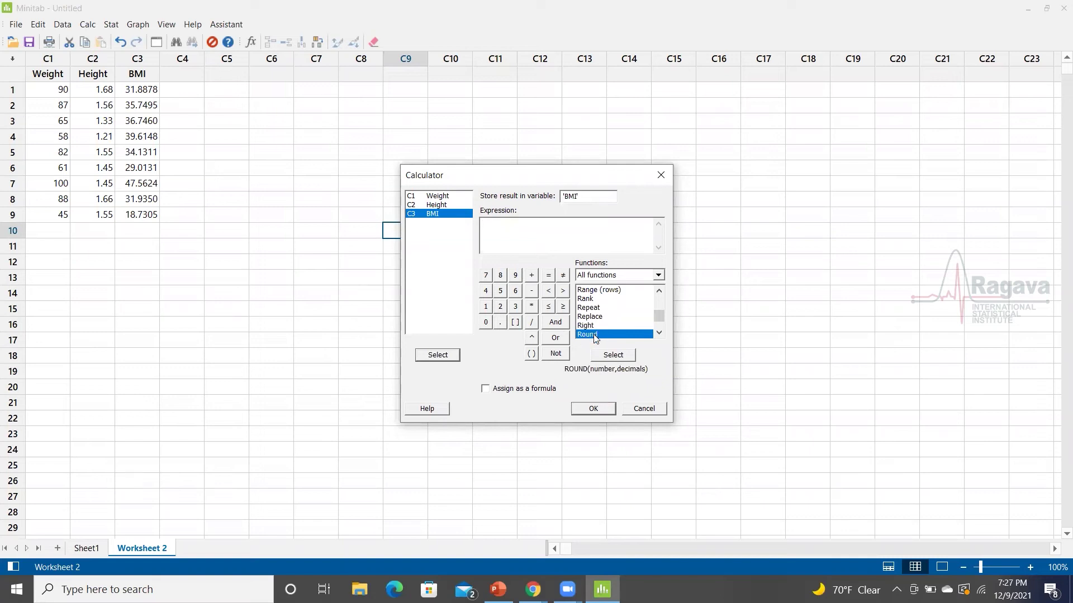
pyautogui.click(610, 356)
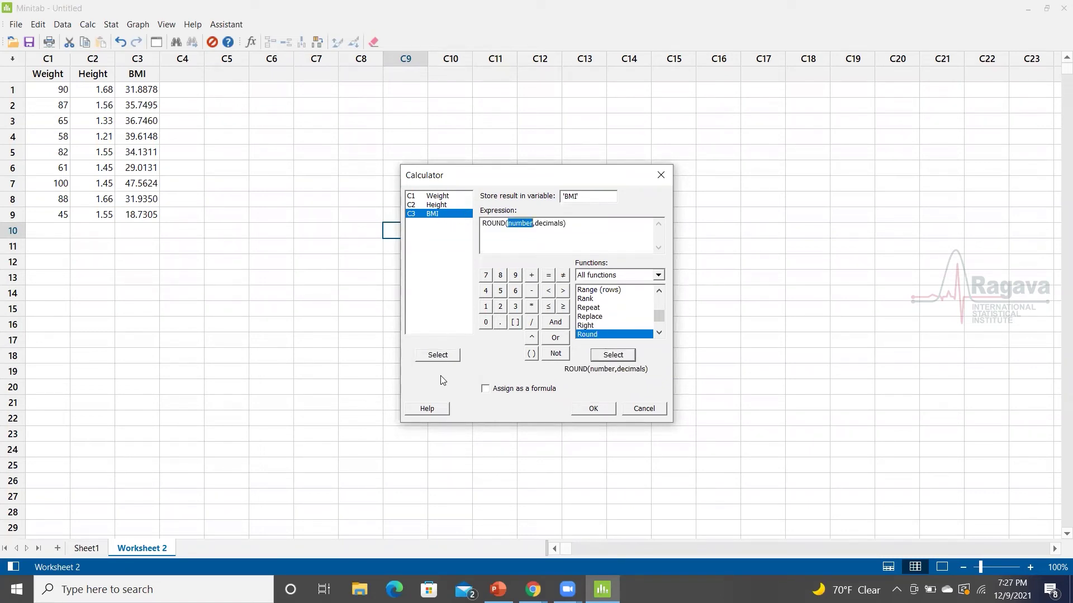
pyautogui.click(446, 356)
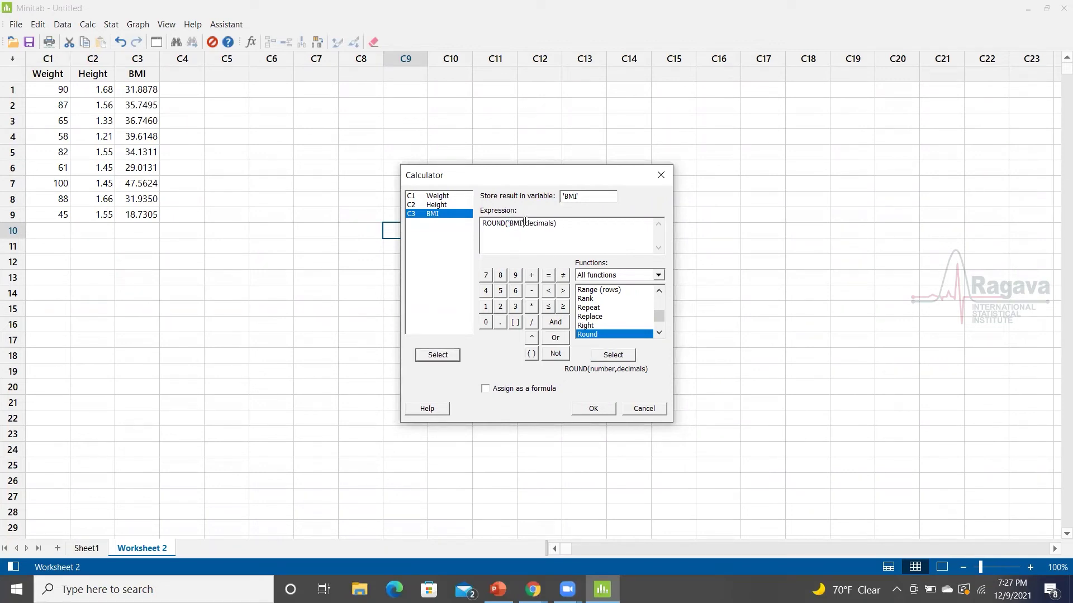
# Remove the decimals placeholder from the ROUND expression and apply the rounding to the BMI column.
pyautogui.press('BackSpace')
pyautogui.press('BackSpace')
pyautogui.press('BackSpace')
pyautogui.press('BackSpace')
pyautogui.press('BackSpace')
pyautogui.press('BackSpace')
pyautogui.press('BackSpace')
pyautogui.press('BackSpace')
pyautogui.press('BackSpace')
pyautogui.click(594, 408)
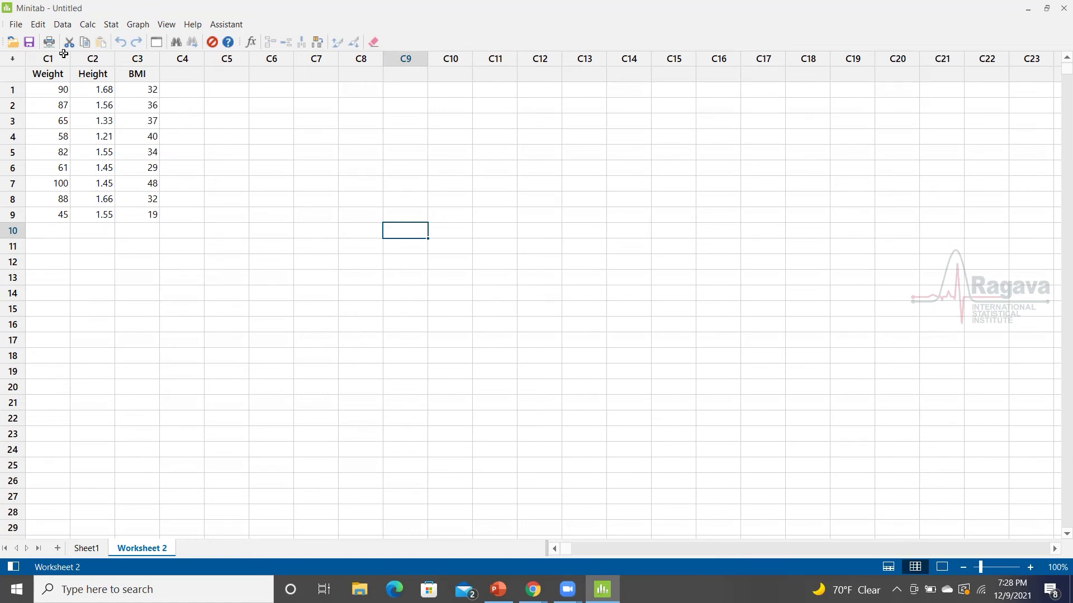
# Open Recode to Text and choose BMI as the column to recode.
pyautogui.click(63, 24)
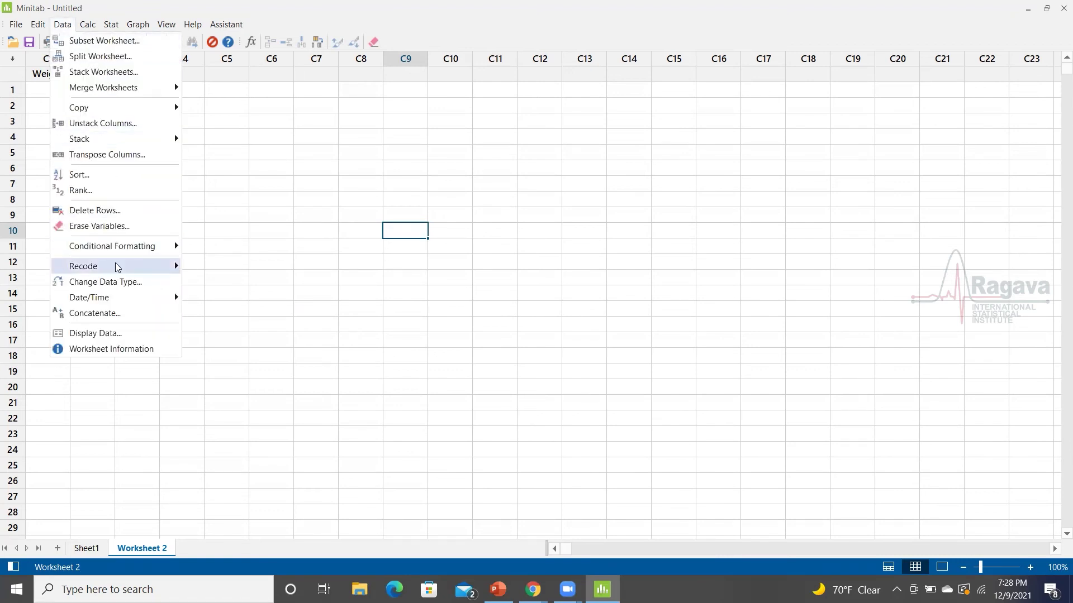
pyautogui.moveTo(117, 266)
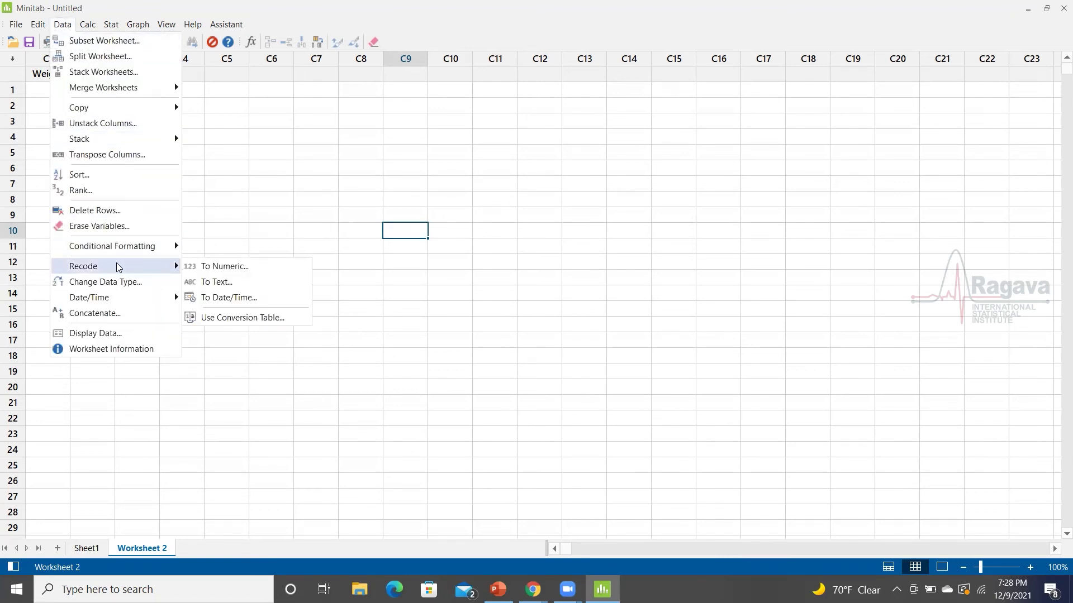
pyautogui.click(214, 284)
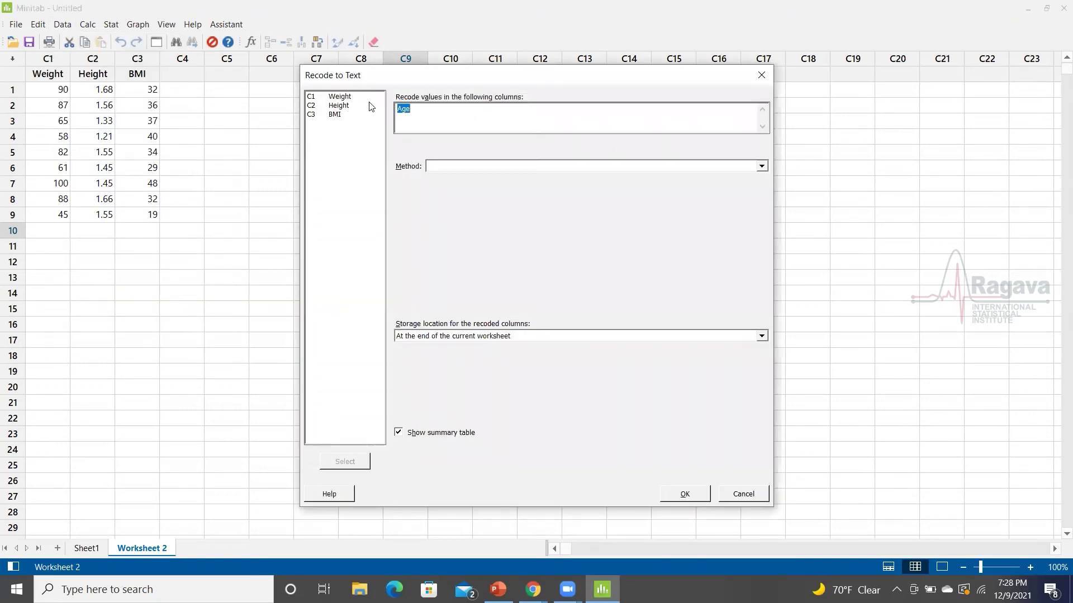
pyautogui.click(337, 116)
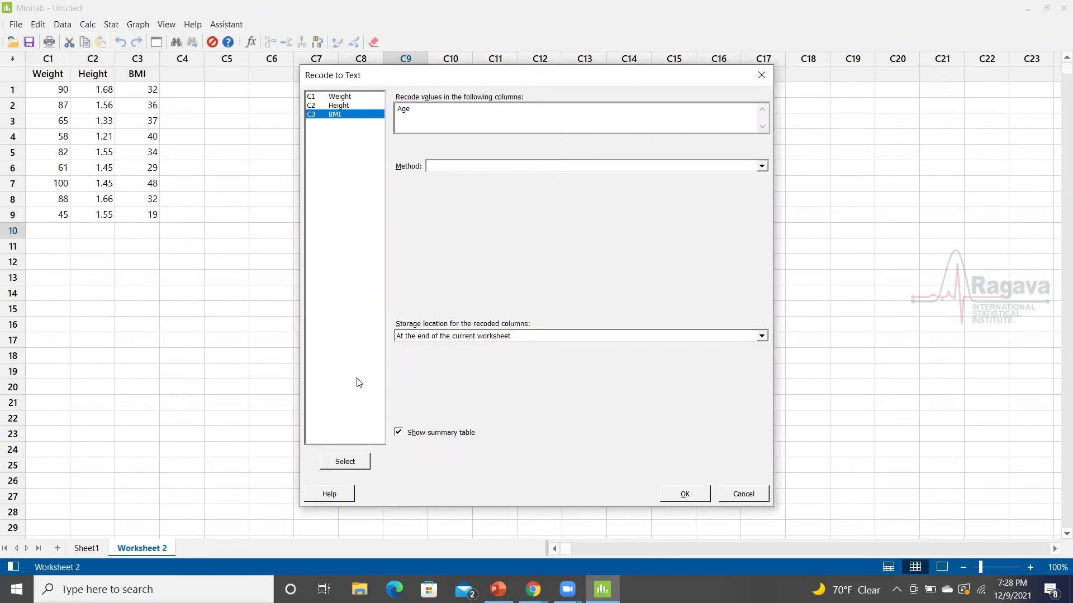
pyautogui.click(355, 462)
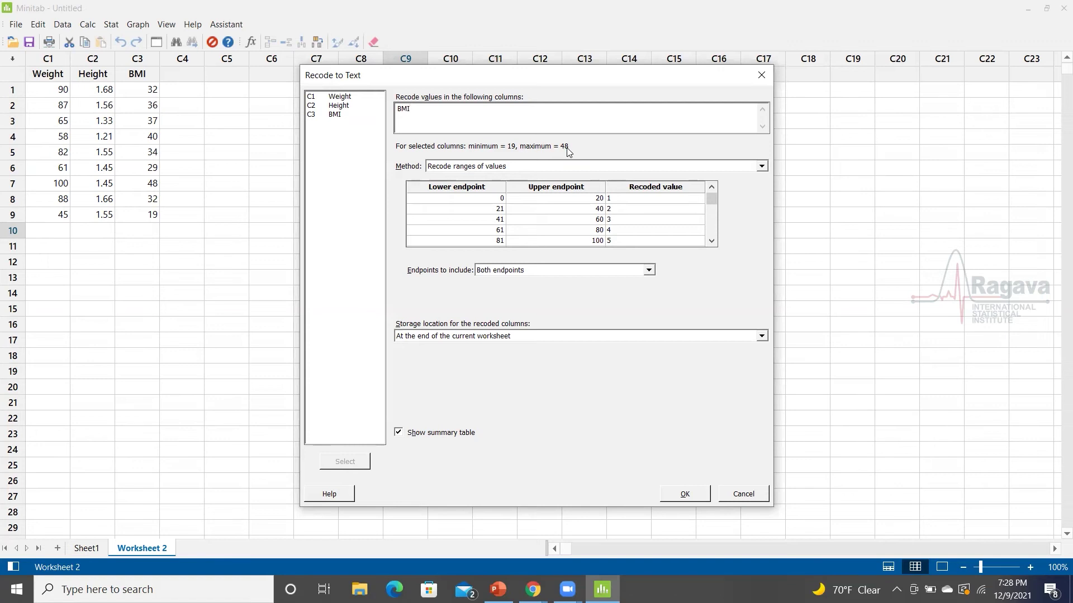
# Clear the range 61 to 80 and its recoded value 4 from the recode table.
pyautogui.click(497, 200)
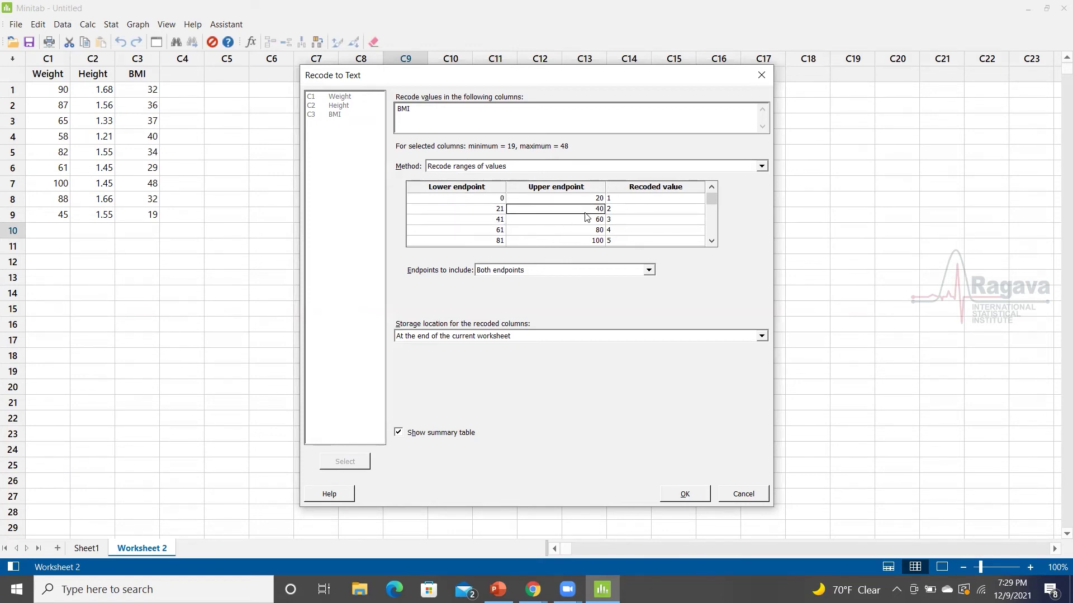
pyautogui.click(501, 221)
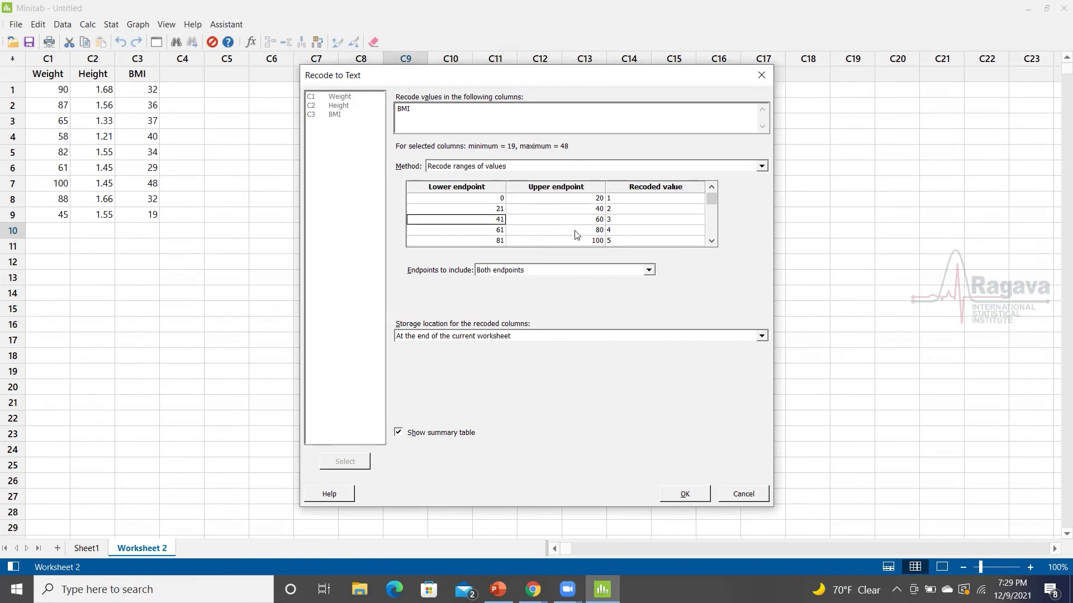
pyautogui.click(501, 230)
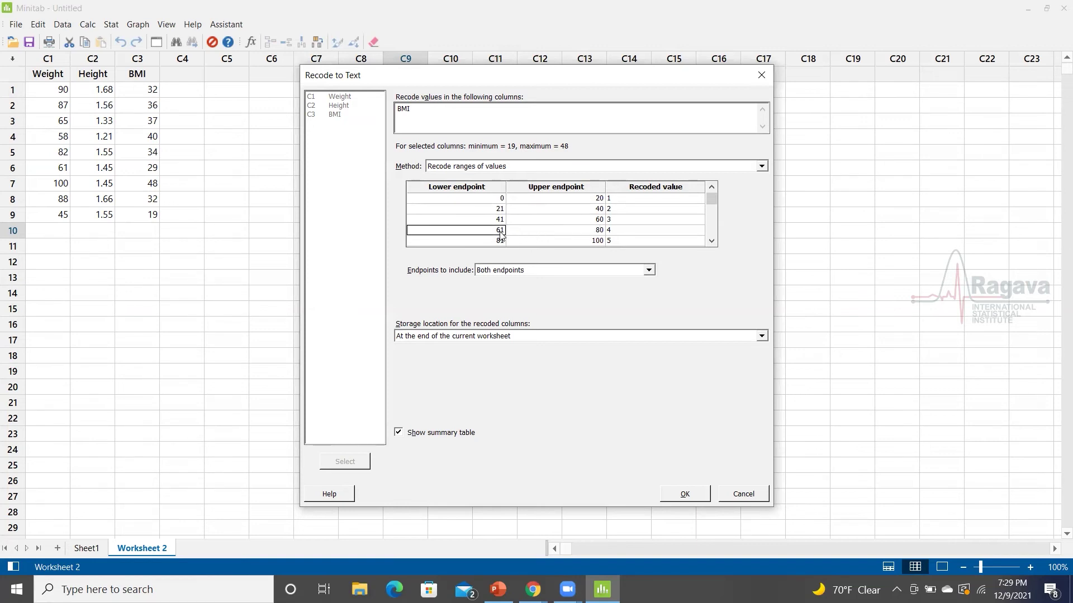
pyautogui.press('BackSpace')
pyautogui.click(585, 229)
pyautogui.press('BackSpace')
pyautogui.click(613, 231)
pyautogui.press('BackSpace')
# Clear the range 81 to 100 and its recoded value 5, run the BMI recode and review the recoded column.
pyautogui.click(501, 241)
pyautogui.click(591, 241)
pyautogui.press('BackSpace')
pyautogui.click(499, 240)
pyautogui.press('BackSpace')
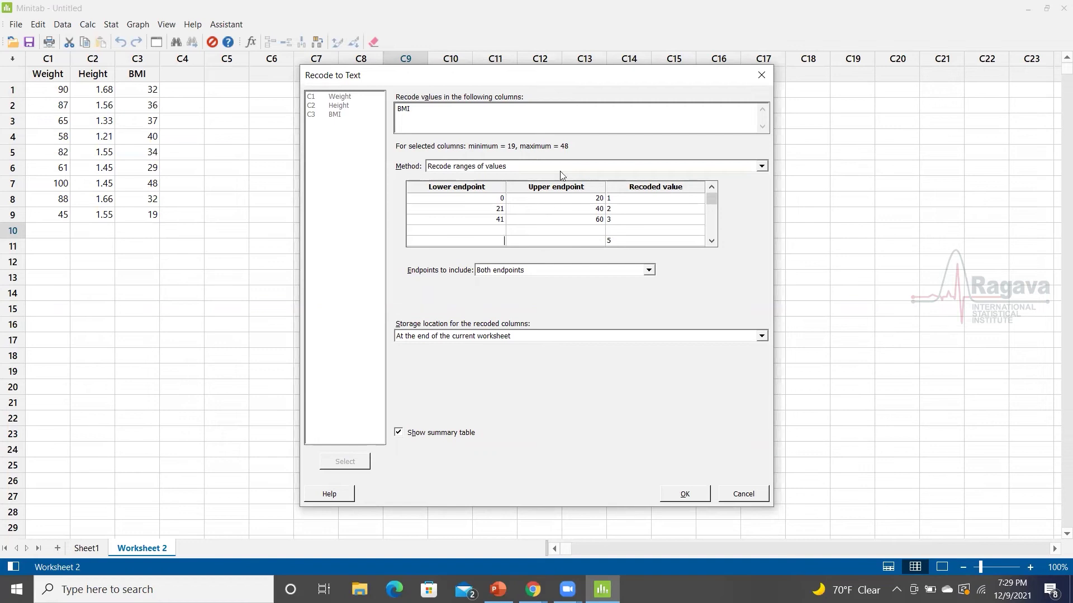
pyautogui.click(611, 244)
pyautogui.press('BackSpace')
pyautogui.click(685, 494)
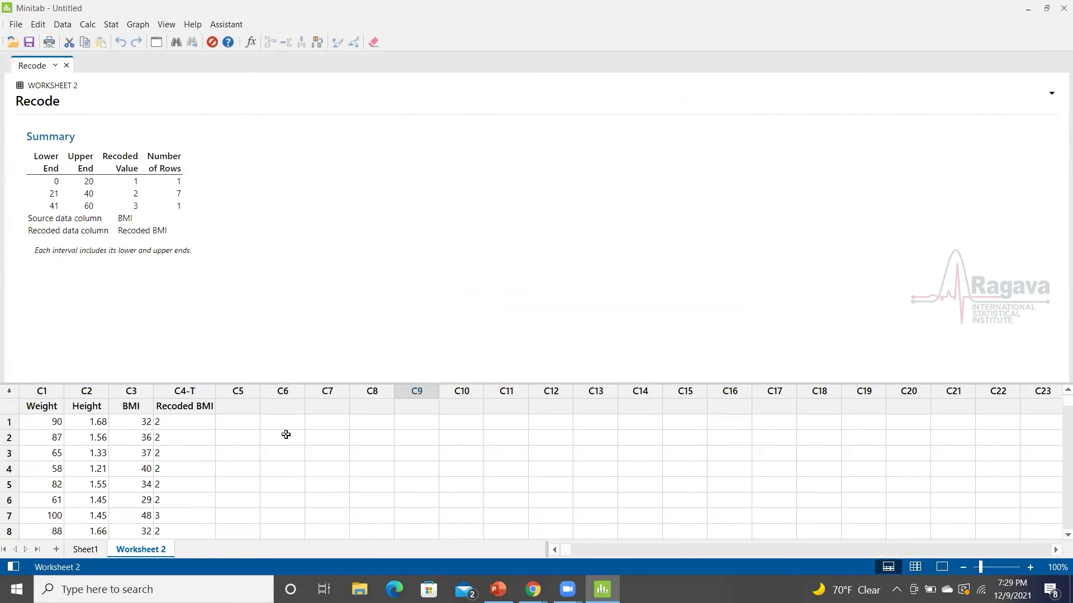
pyautogui.scroll(-1, 174, 426)
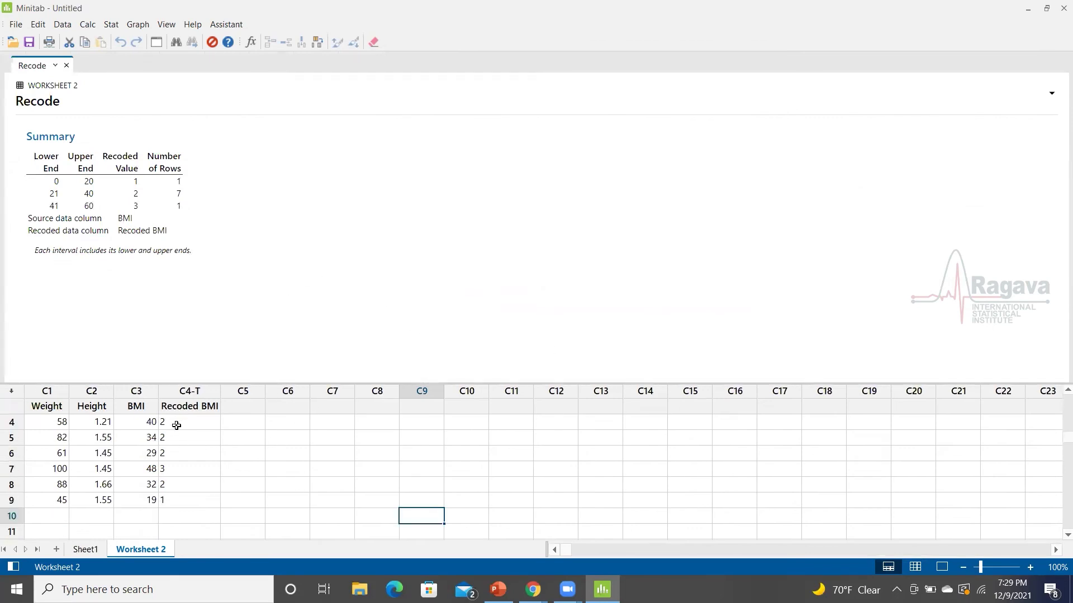
pyautogui.scroll(1, 183, 441)
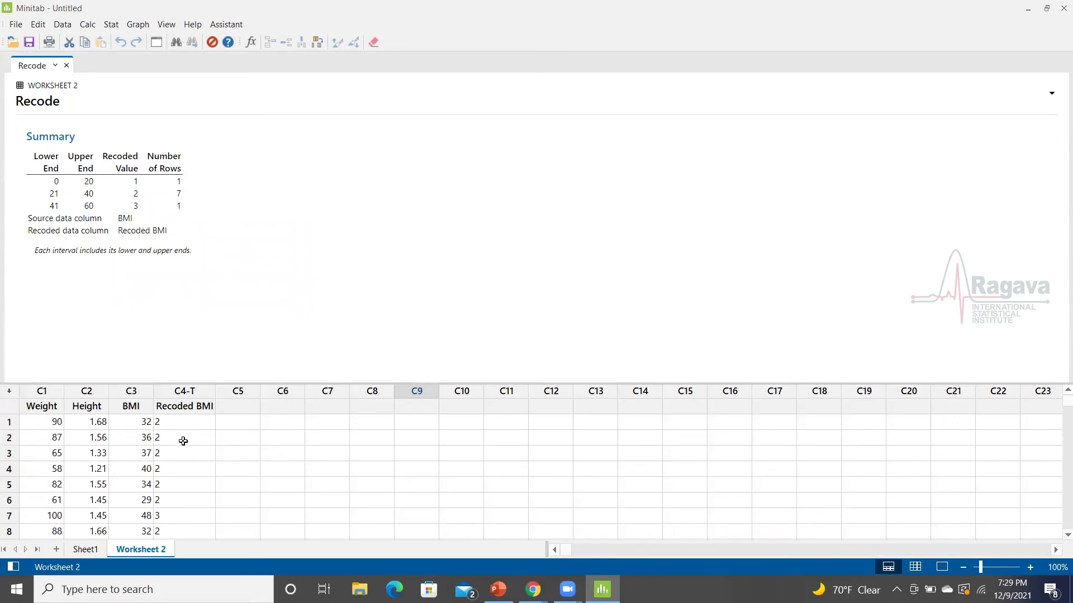
pyautogui.scroll(-2, 183, 441)
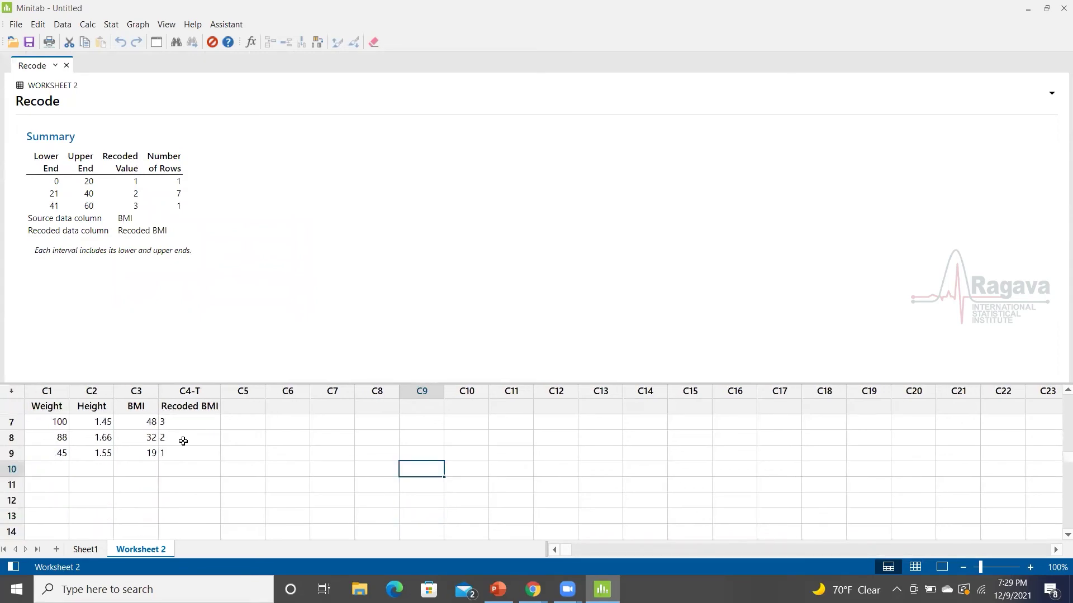
pyautogui.scroll(2, 183, 441)
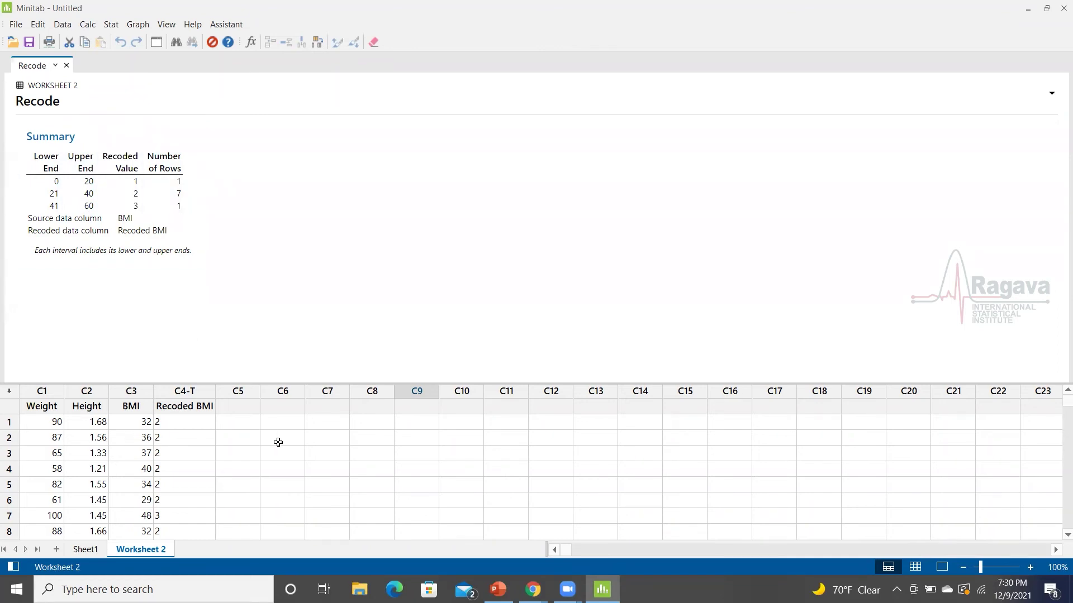
# Tally the Recoded BMI column with counts and percents, and switch to the view showing only the worksheet.
pyautogui.click(109, 28)
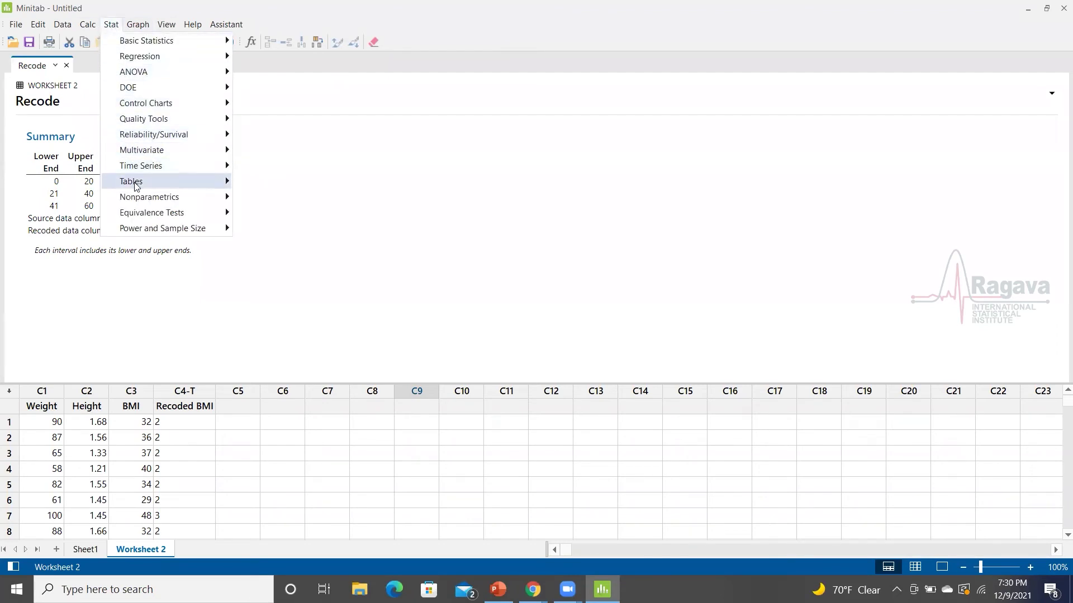
pyautogui.moveTo(153, 180)
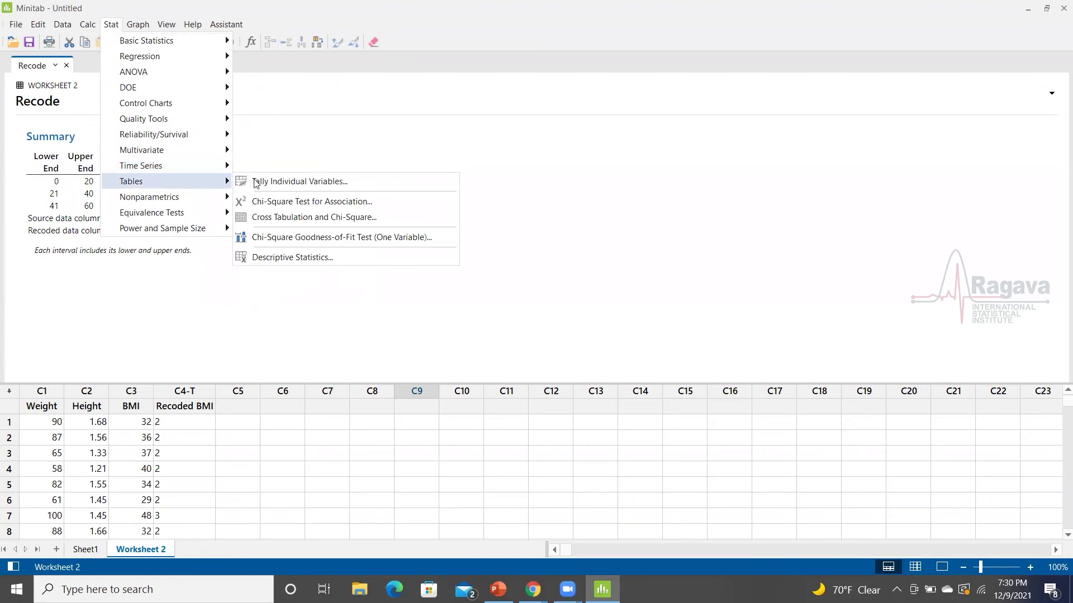
pyautogui.click(279, 182)
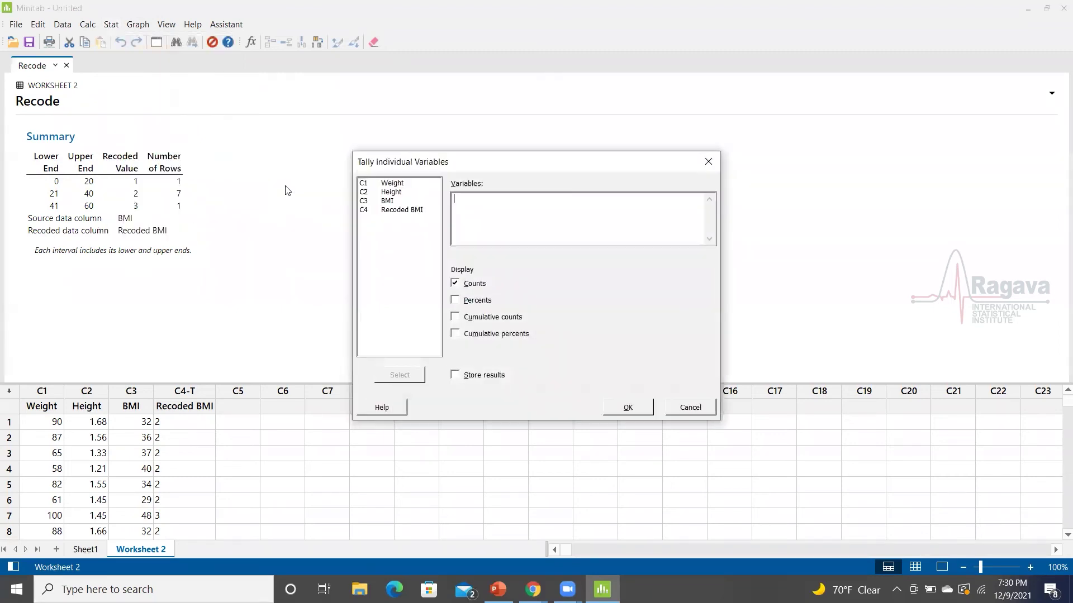
pyautogui.click(394, 213)
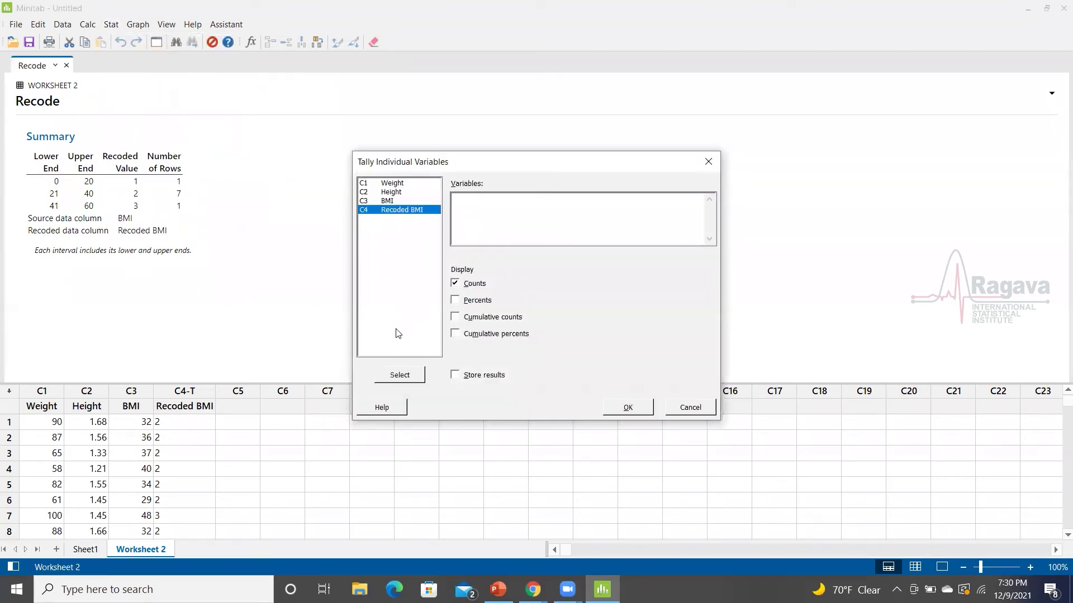
pyautogui.click(408, 376)
pyautogui.click(481, 302)
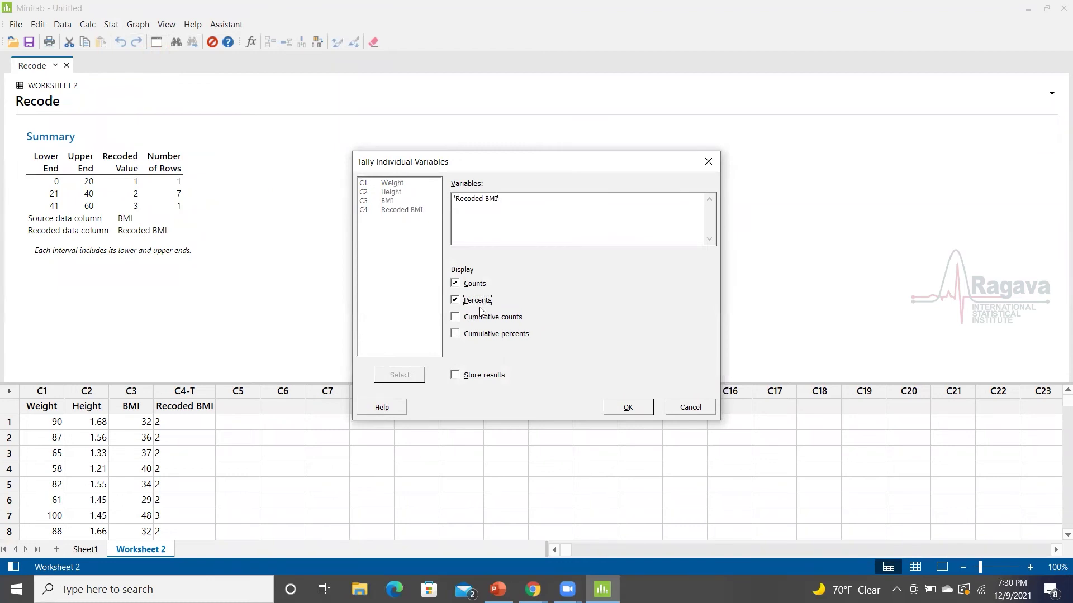
pyautogui.click(627, 408)
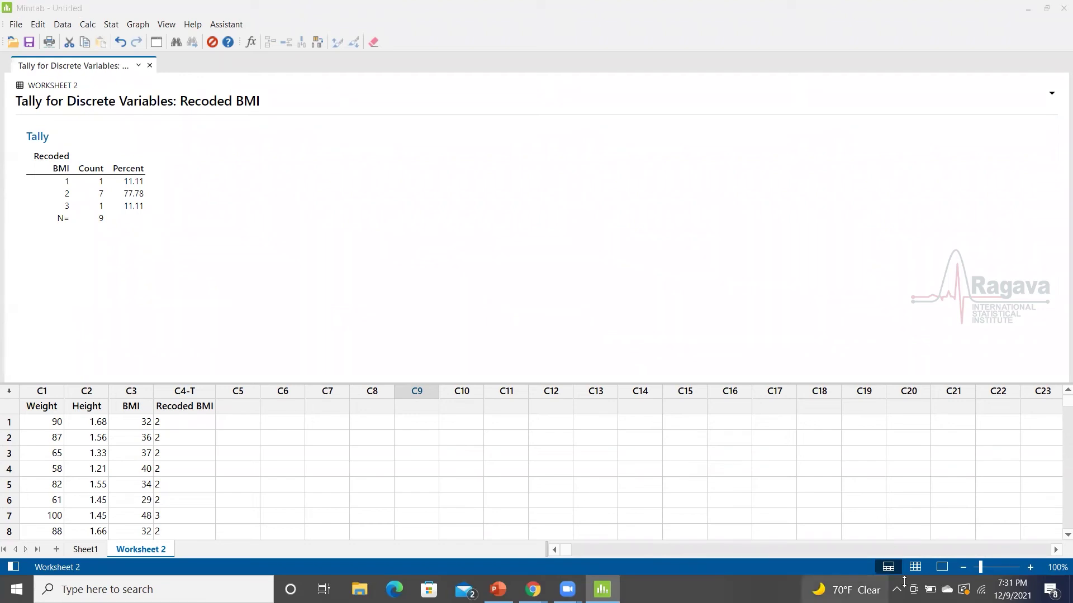
pyautogui.click(919, 568)
pyautogui.click(920, 569)
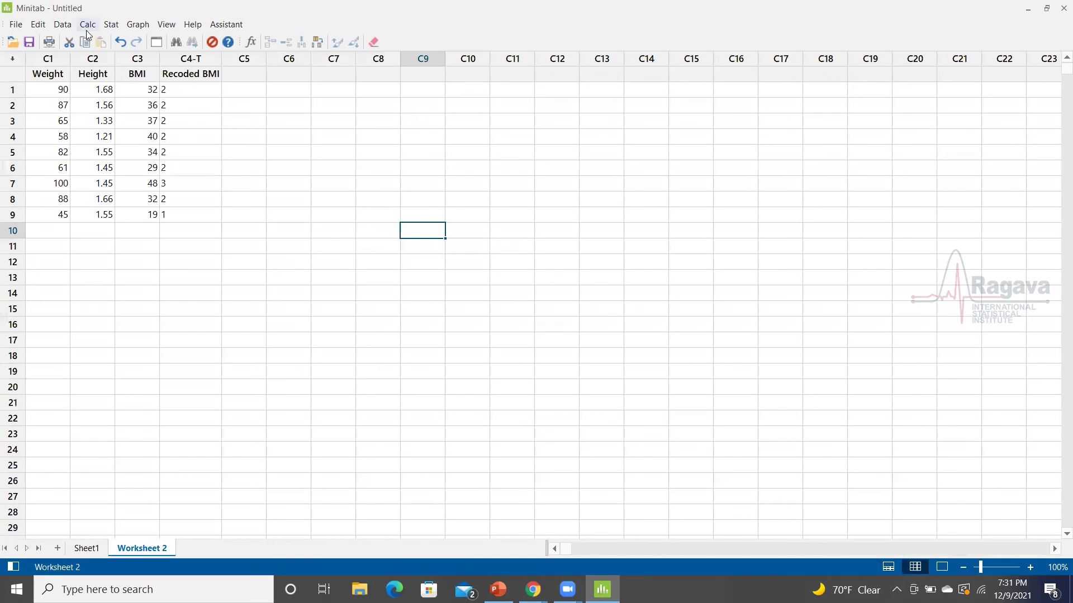
pyautogui.click(61, 25)
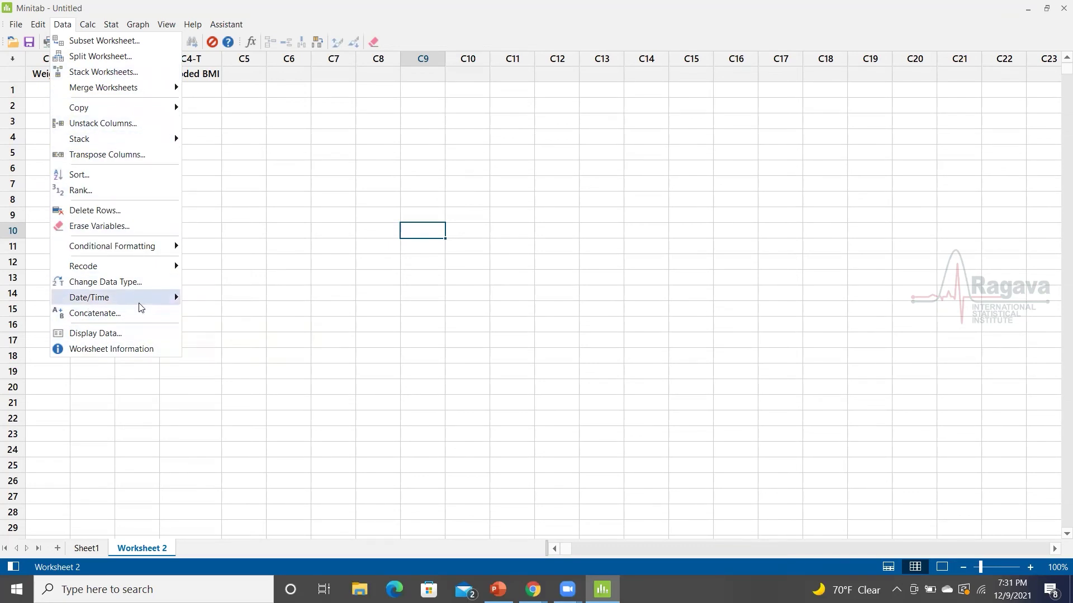
pyautogui.moveTo(139, 306)
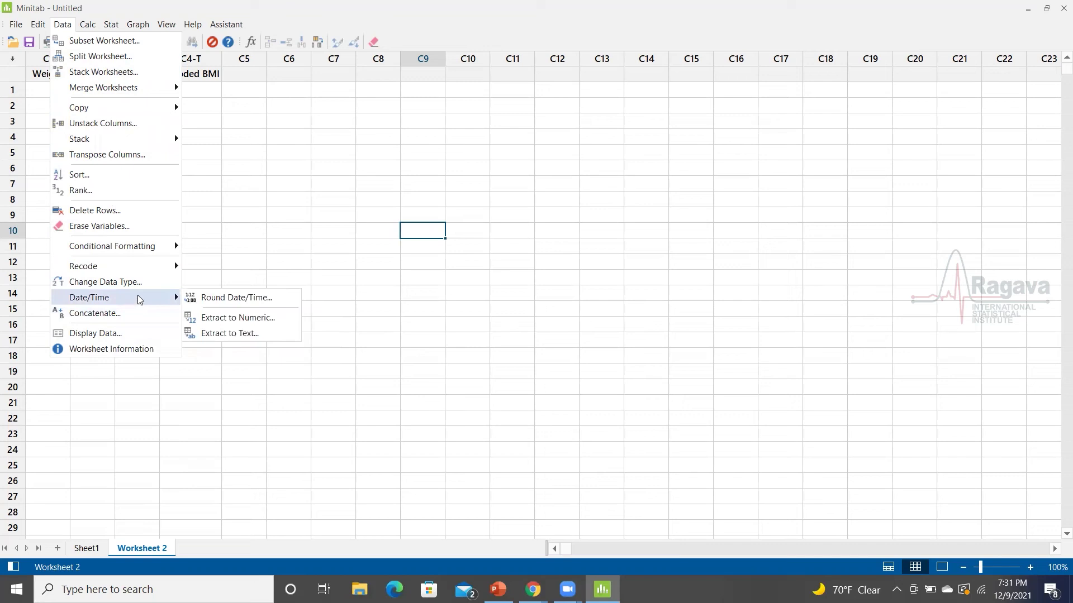
pyautogui.moveTo(109, 23)
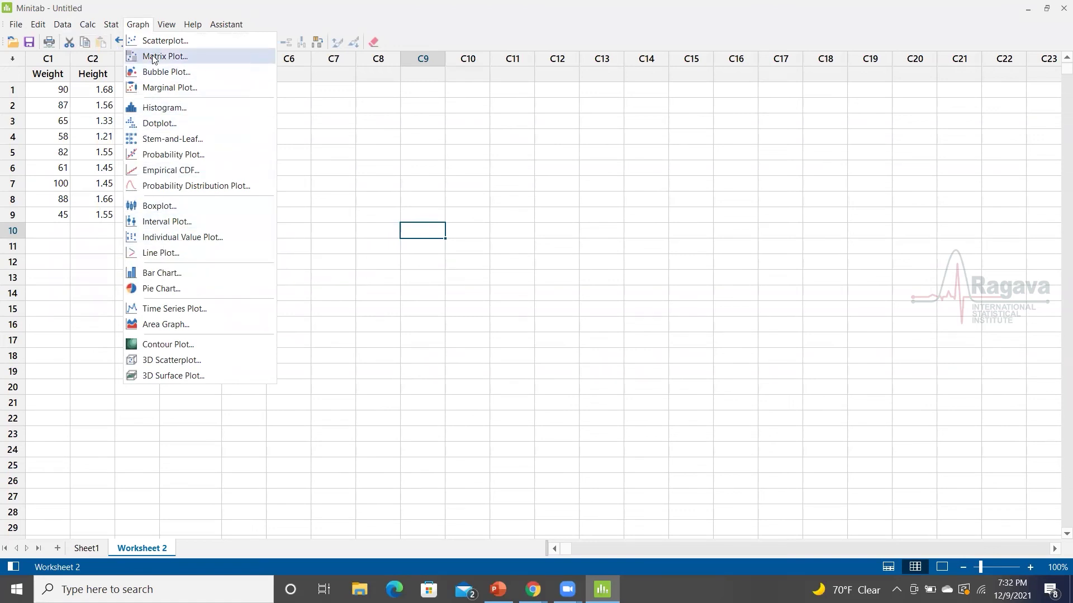
pyautogui.click(161, 40)
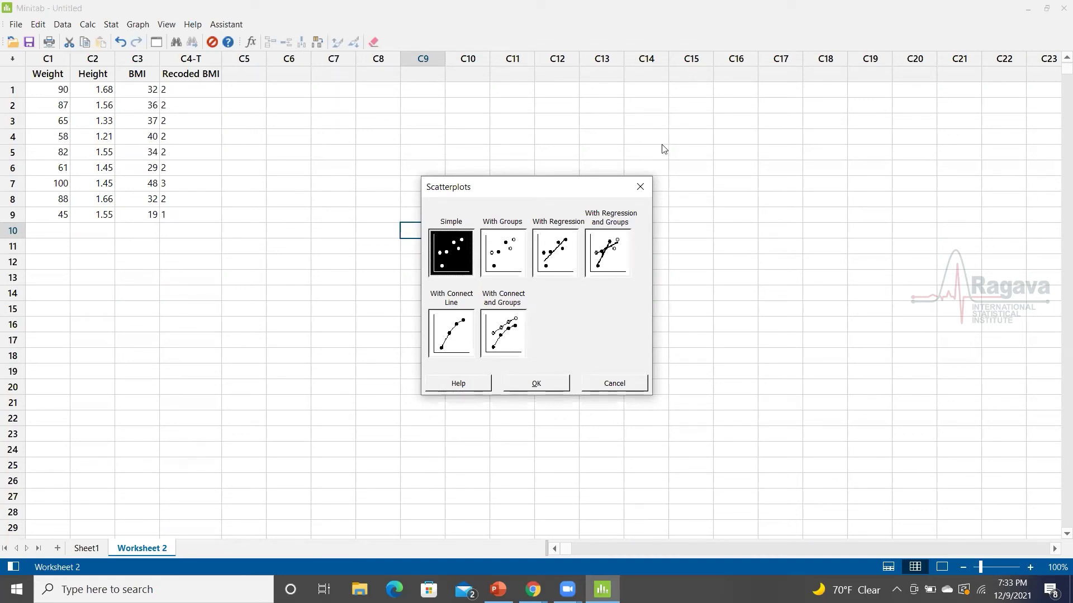
pyautogui.click(646, 189)
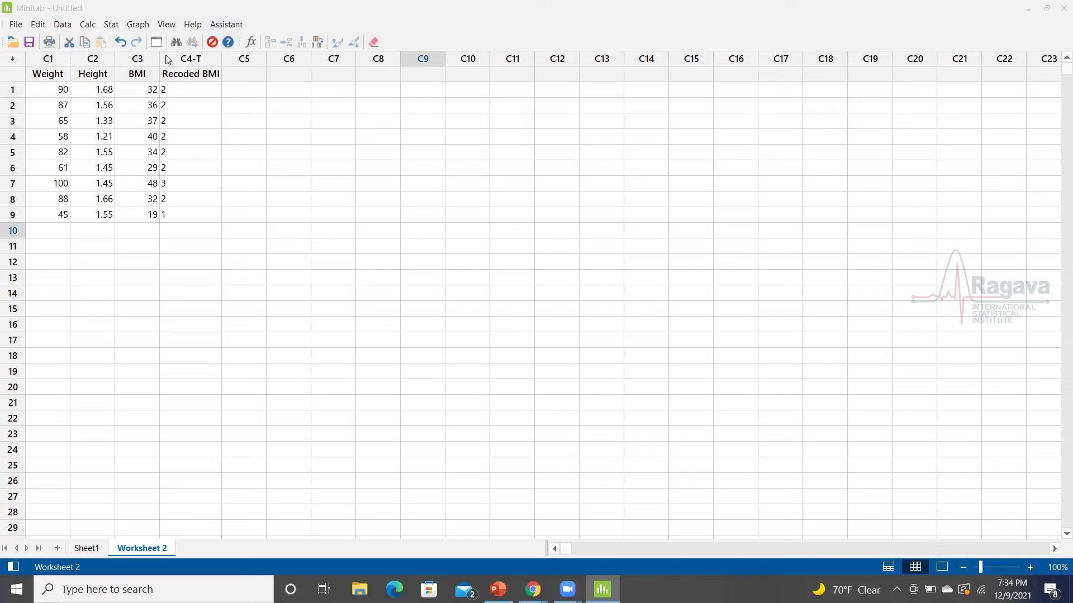
pyautogui.click(62, 25)
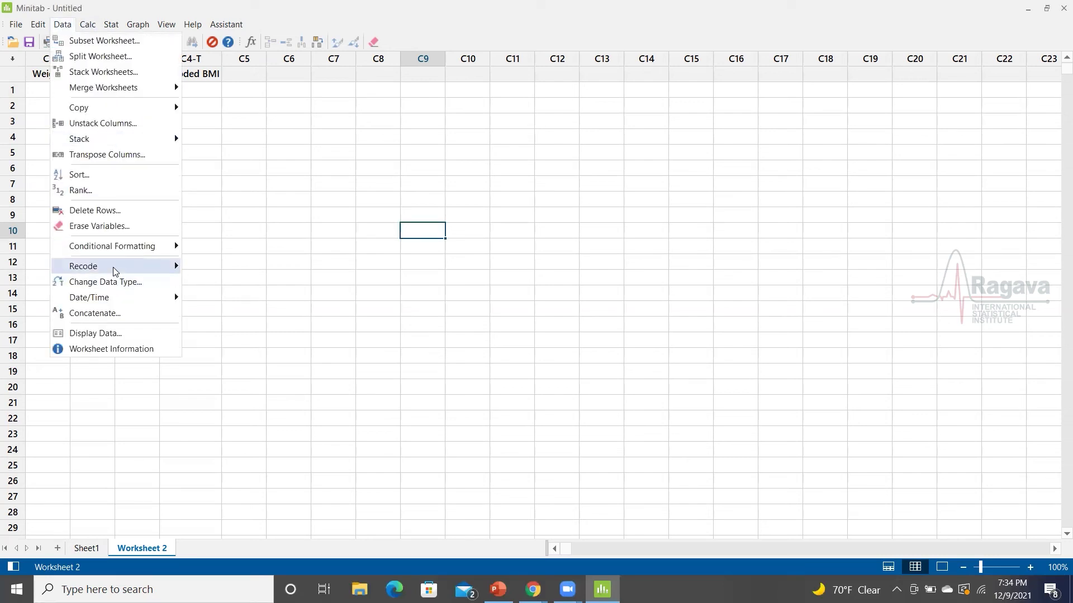
pyautogui.moveTo(113, 267)
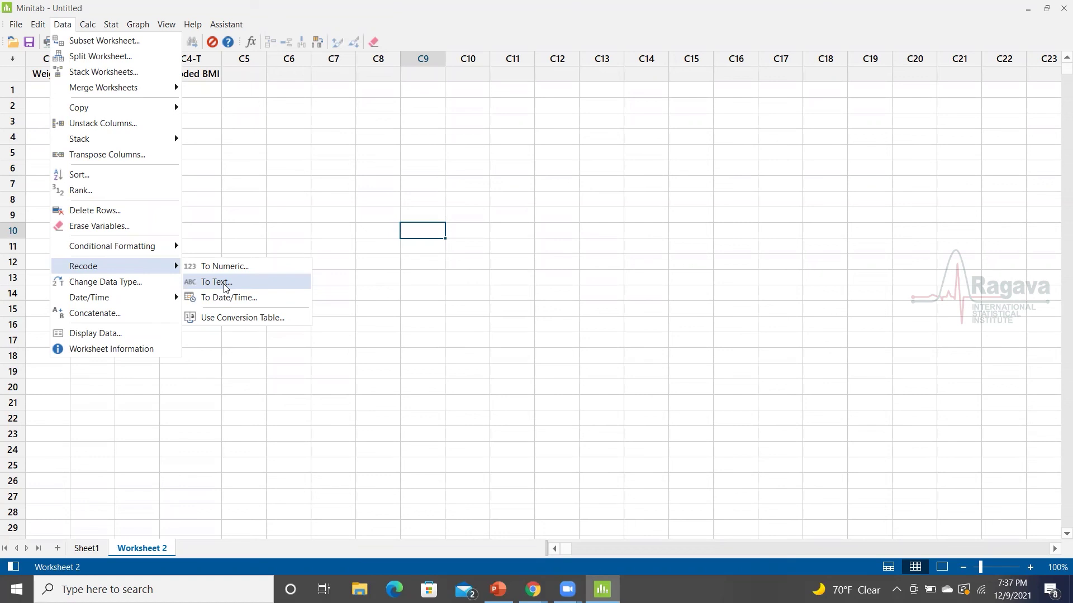
pyautogui.click(294, 179)
pyautogui.click(244, 77)
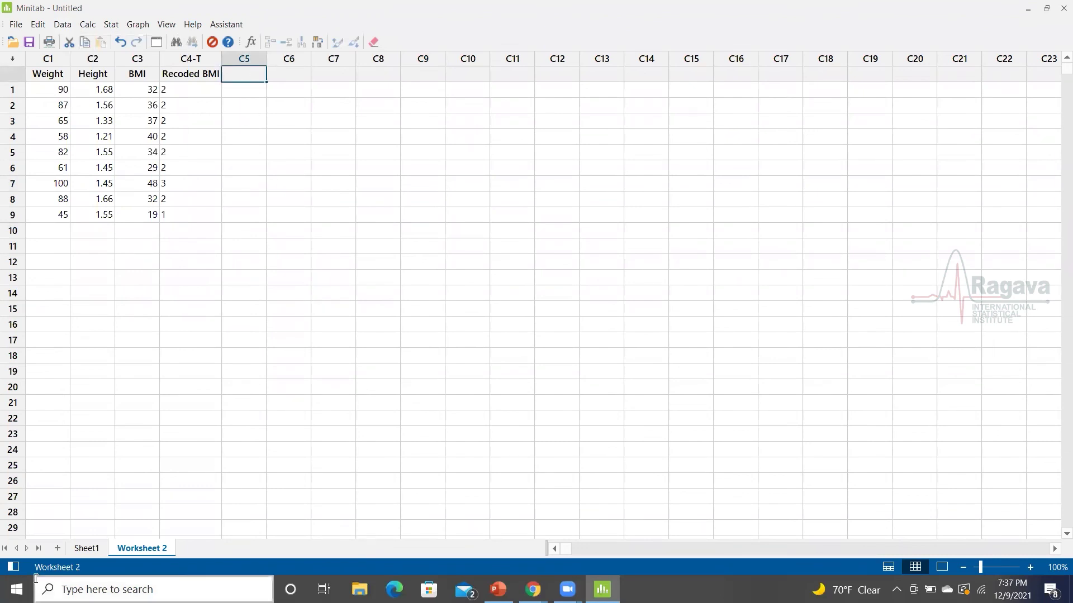
# Add a new worksheet and name its first three columns Test1, Test2 and Test3.
pyautogui.click(58, 548)
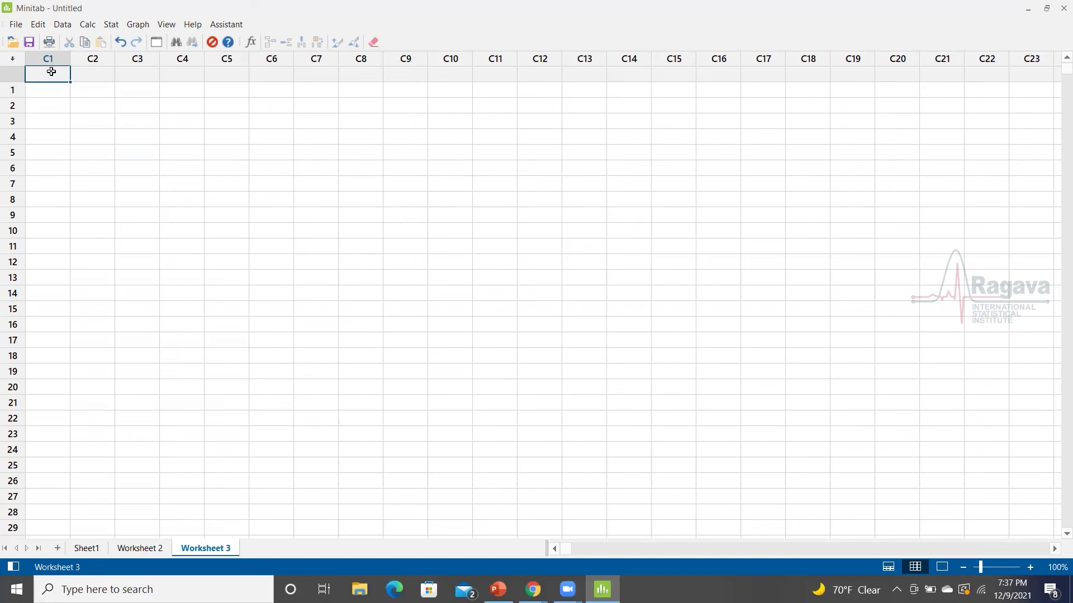
pyautogui.press('Tab')
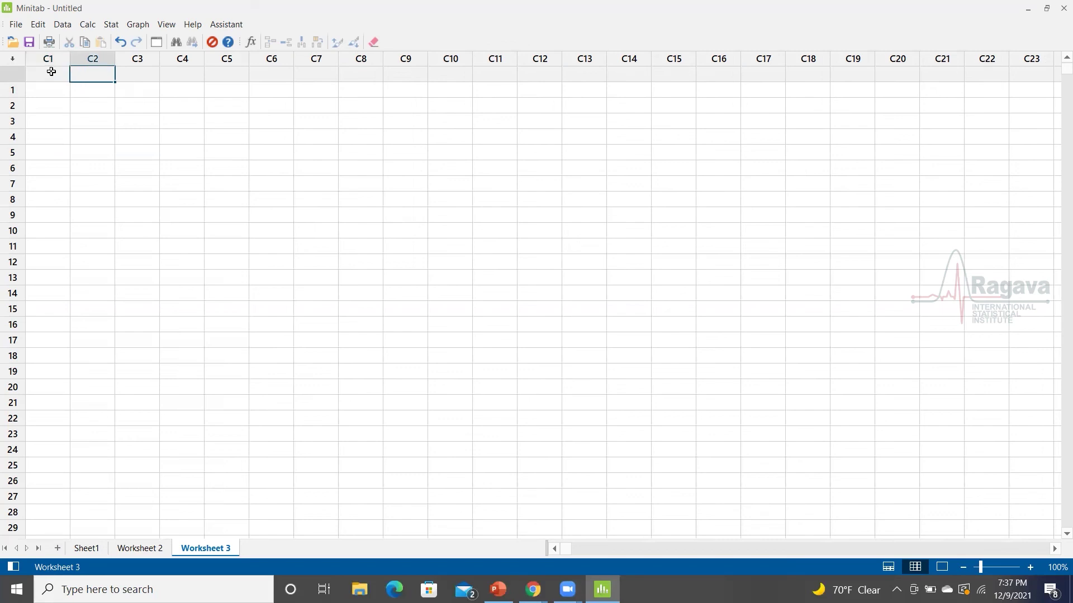
pyautogui.click(51, 72)
pyautogui.write('Test1')
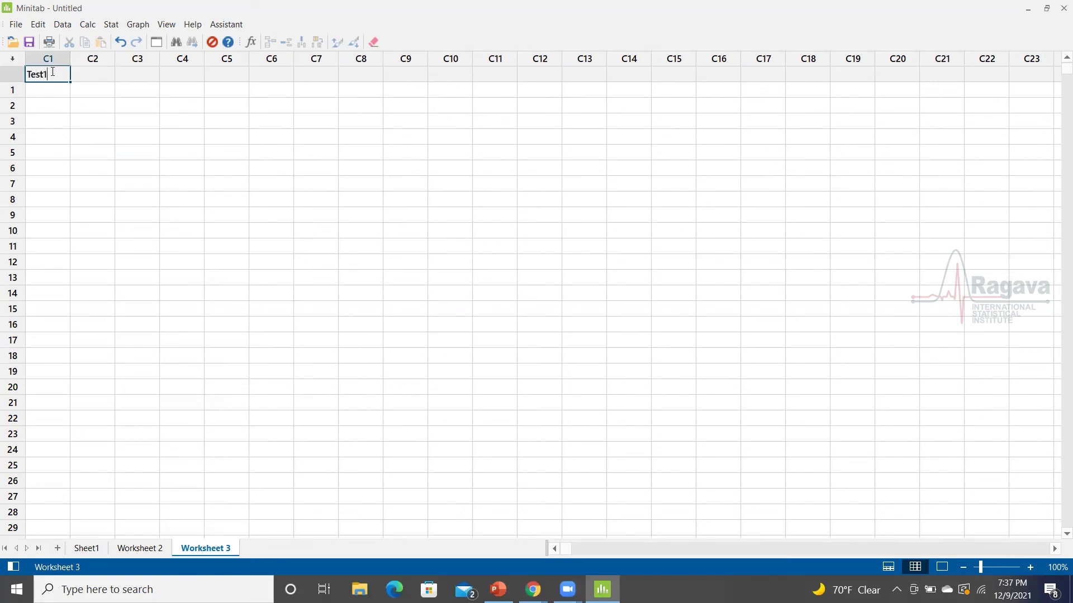
pyautogui.press('Tab')
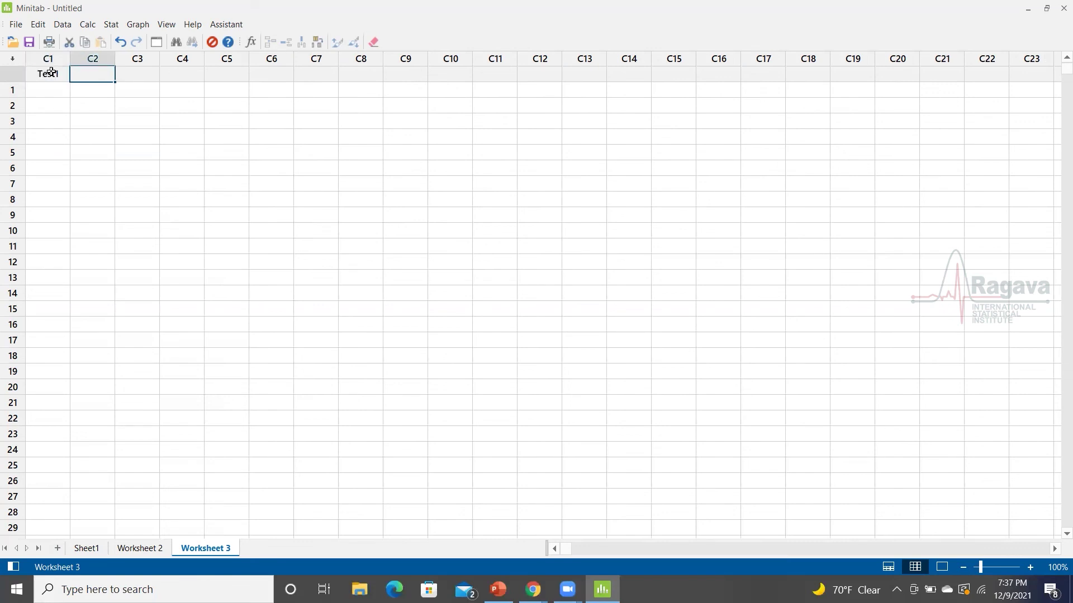
pyautogui.write('Test2')
pyautogui.press('Tab')
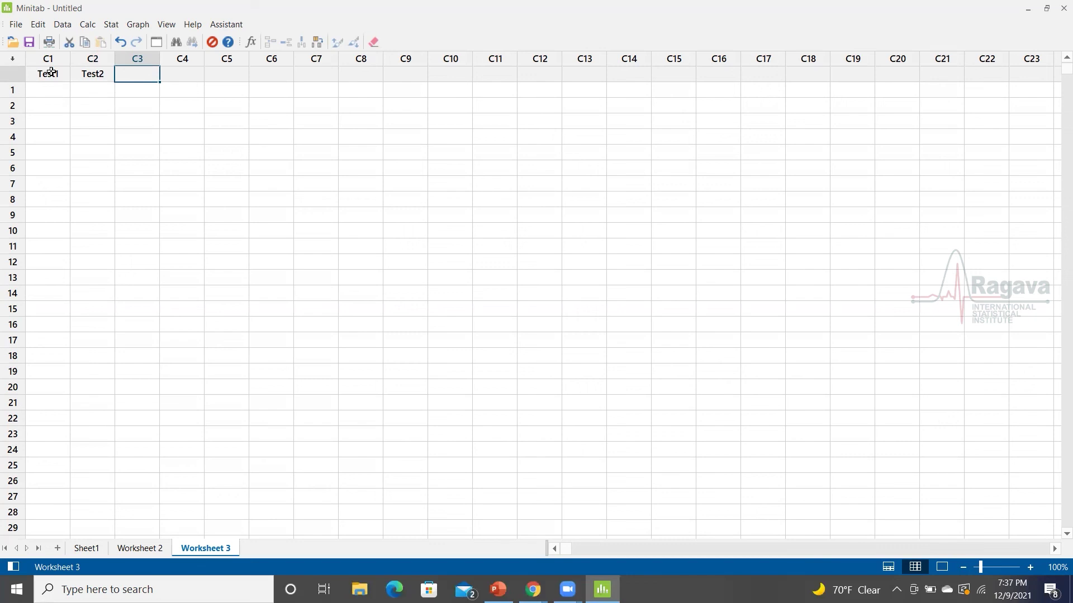
pyautogui.write('Test3')
pyautogui.press('Return')
# Enter the scores 80 and 60 in the first two rows of the Test1 column.
pyautogui.press('Left')
pyautogui.press('Left')
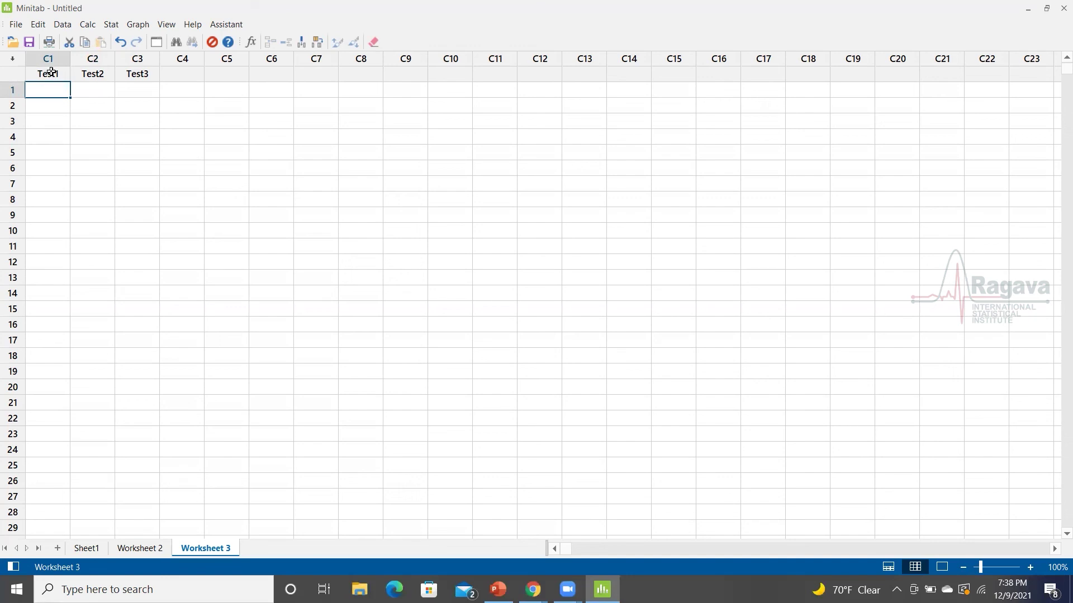
pyautogui.write('80')
pyautogui.press('Return')
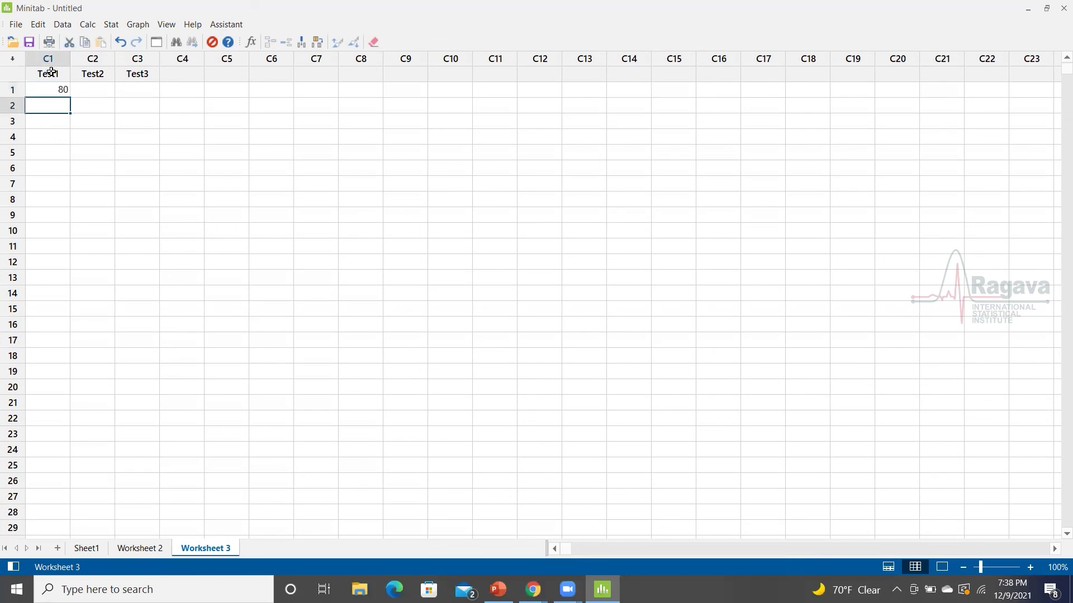
pyautogui.write('60')
pyautogui.hotkey('ctrl', 'Return')
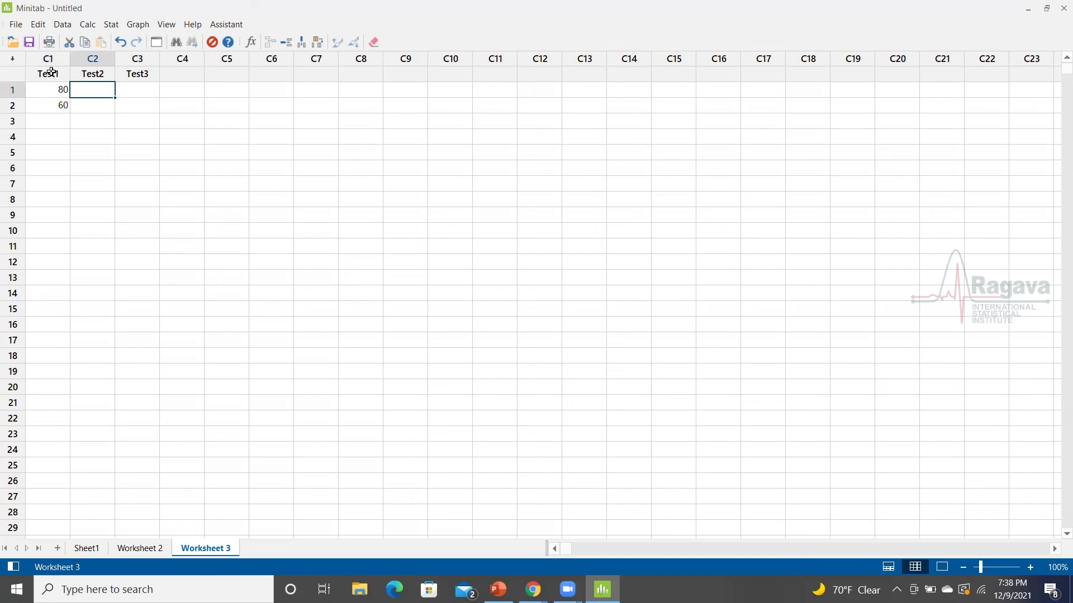
# Enter the scores 100 and 40 in the first two rows of the Test2 column.
pyautogui.write('100')
pyautogui.press('Return')
pyautogui.write('40')
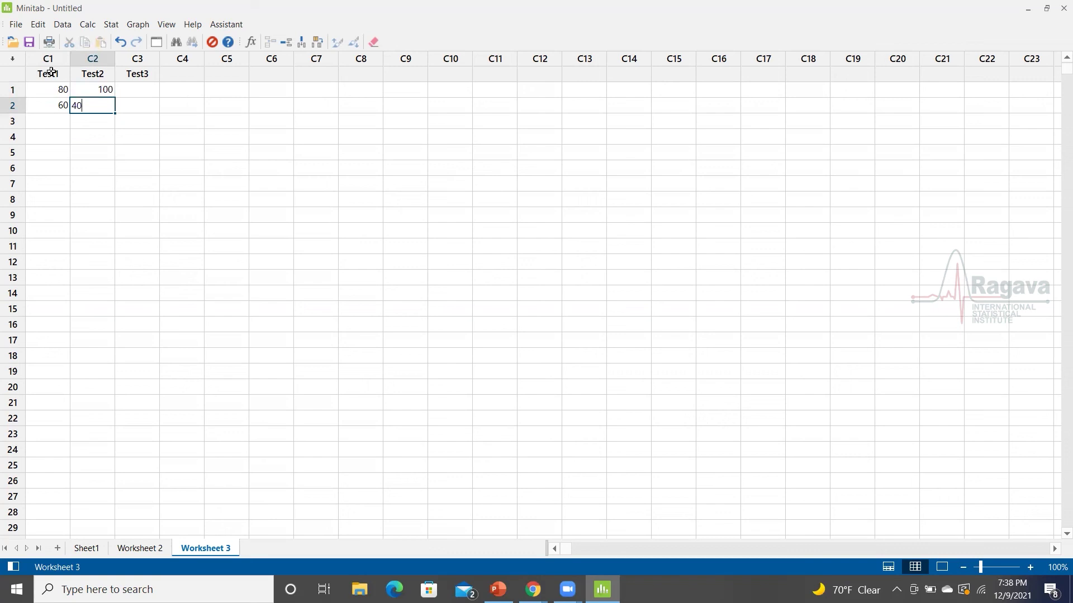
pyautogui.press('Tab')
# Enter the scores 100 and 34 in the first two rows of the Test3 column.
pyautogui.press('Up')
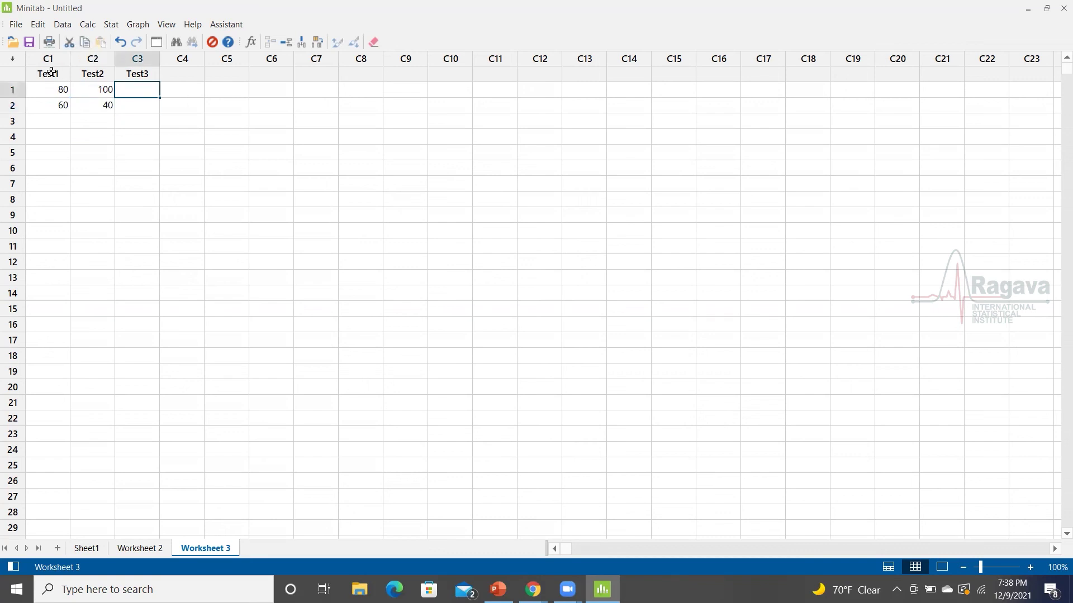
pyautogui.write('100')
pyautogui.press('Return')
pyautogui.write('34')
pyautogui.press('Return')
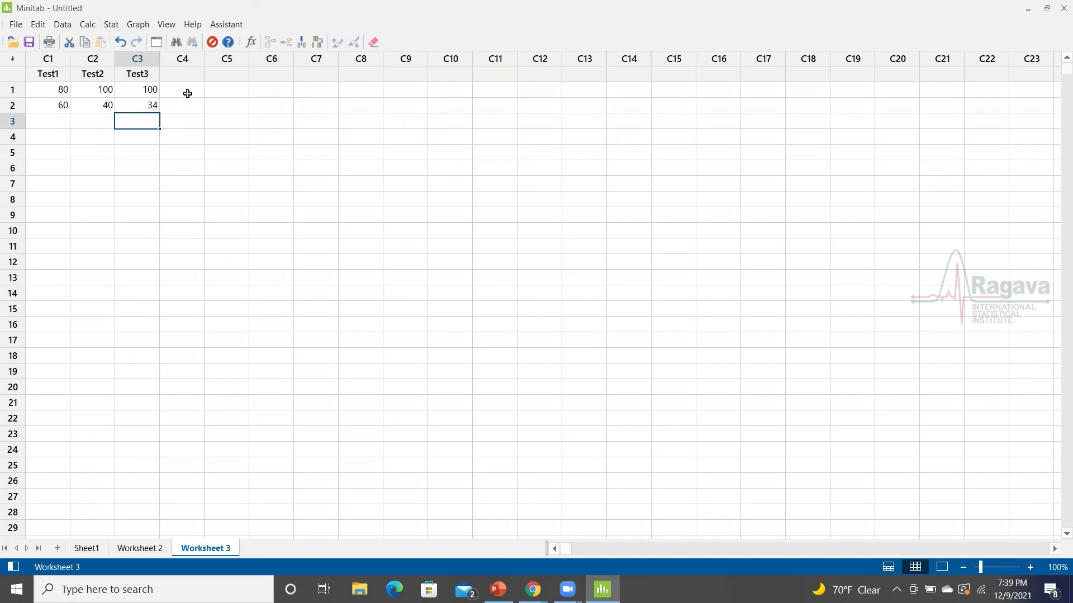
# Open the Calculator, clear the old BMI variable and ROUND expression, and set C4 as the column that stores the result.
pyautogui.click(163, 95)
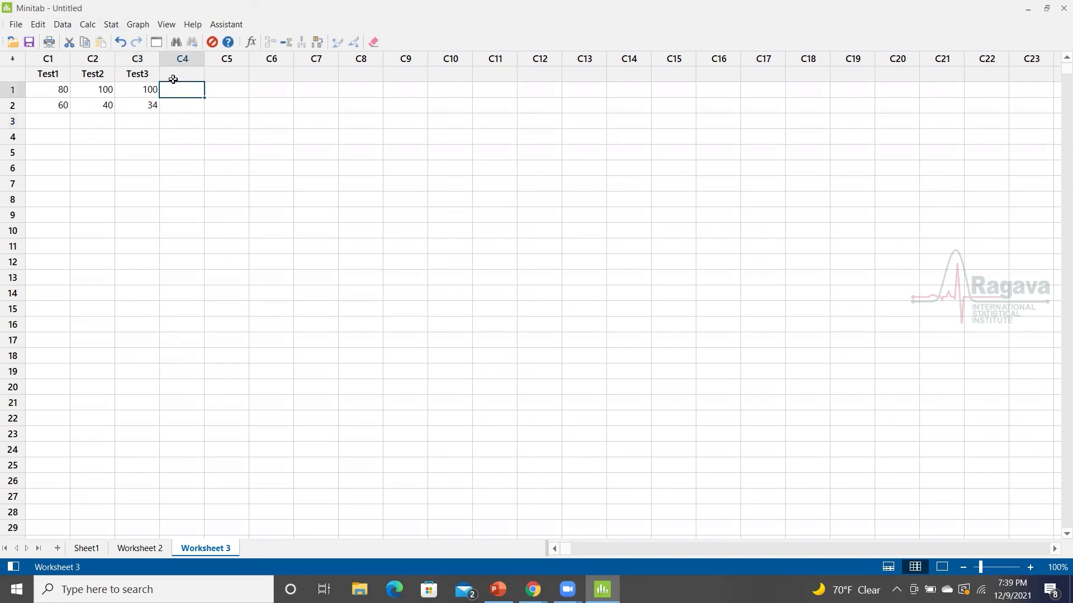
pyautogui.click(67, 29)
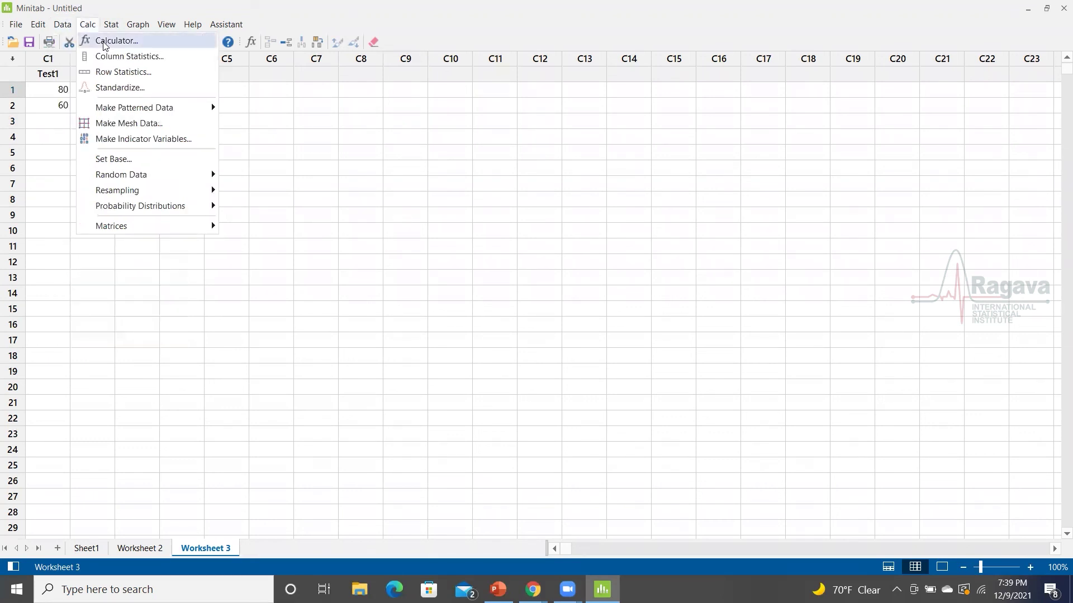
pyautogui.click(112, 41)
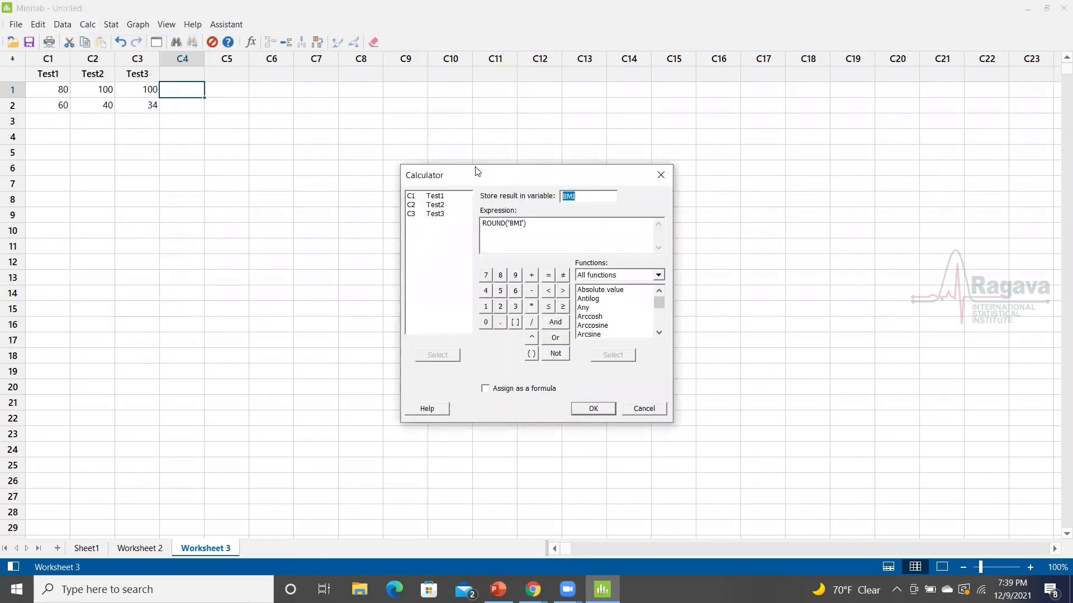
pyautogui.press('Delete')
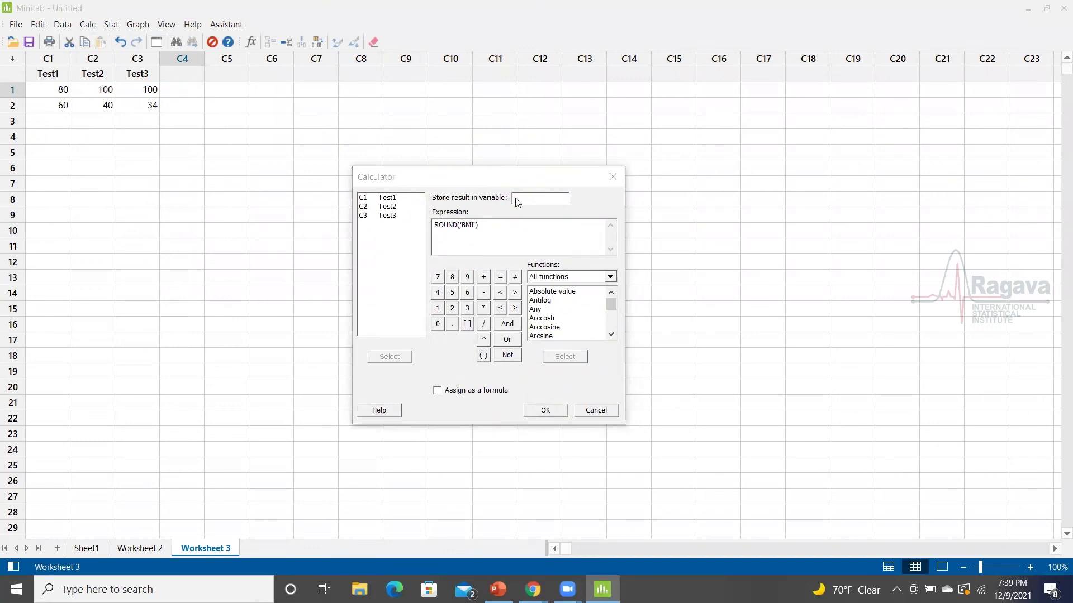
pyautogui.moveTo(480, 225); pyautogui.dragTo(394, 211)
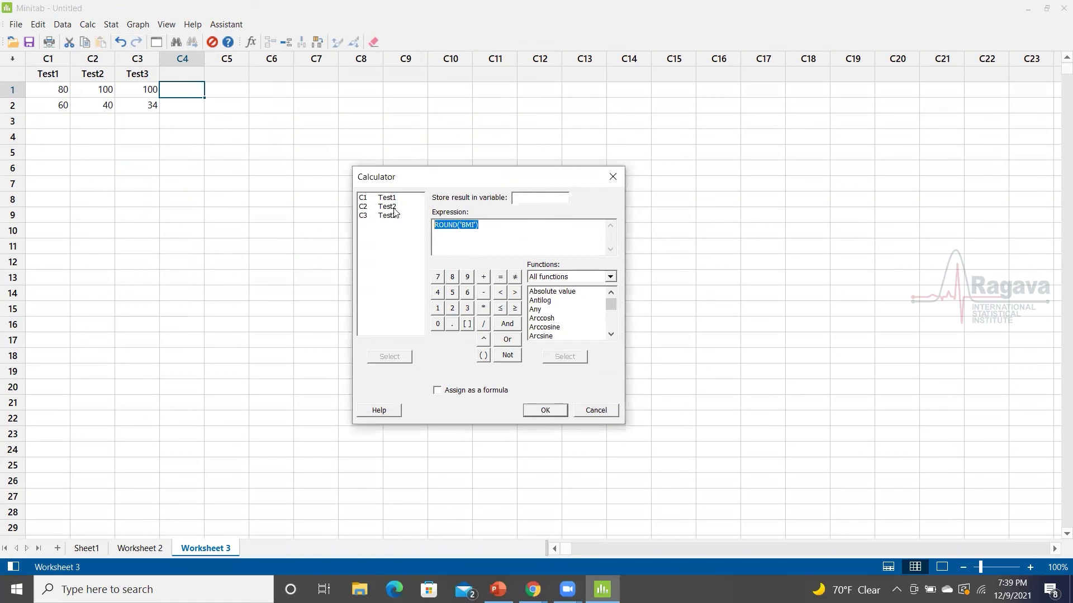
pyautogui.press('Delete')
pyautogui.click(530, 196)
pyautogui.write('C4')
# Look through the beginning of the Calculator's list of all functions.
pyautogui.click(468, 227)
pyautogui.click(584, 318)
pyautogui.press('Down')
pyautogui.press('Down')
pyautogui.press('Down')
pyautogui.press('Down')
pyautogui.press('Home')
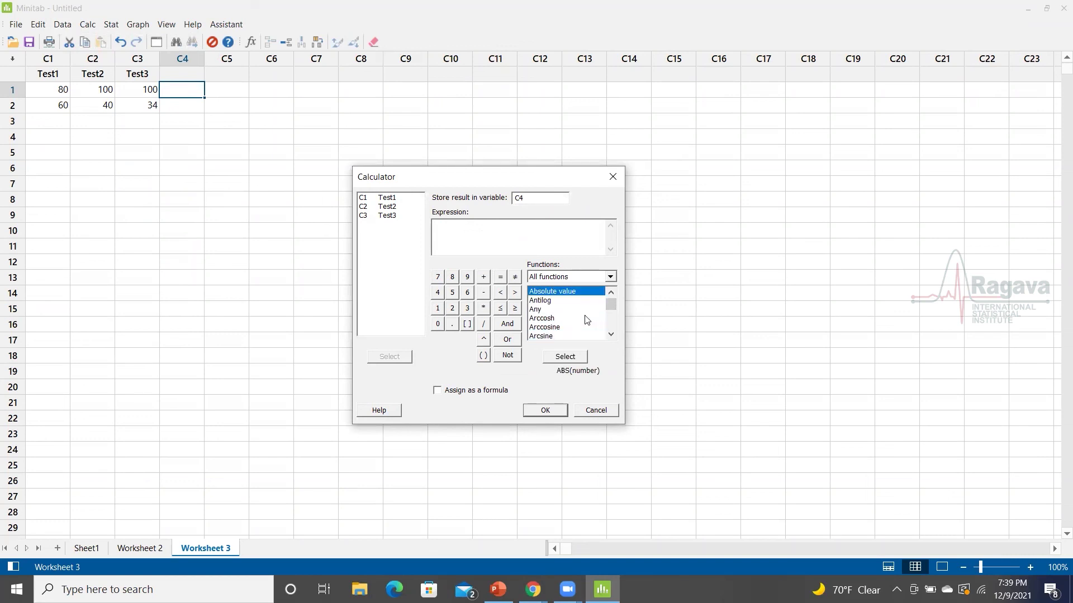
pyautogui.press('Down')
pyautogui.press('Down')
pyautogui.press('Down')
pyautogui.press('Down')
pyautogui.press('Down')
pyautogui.press('Down')
pyautogui.press('Up')
pyautogui.press('Up')
pyautogui.press('Up')
pyautogui.press('Up')
pyautogui.press('Up')
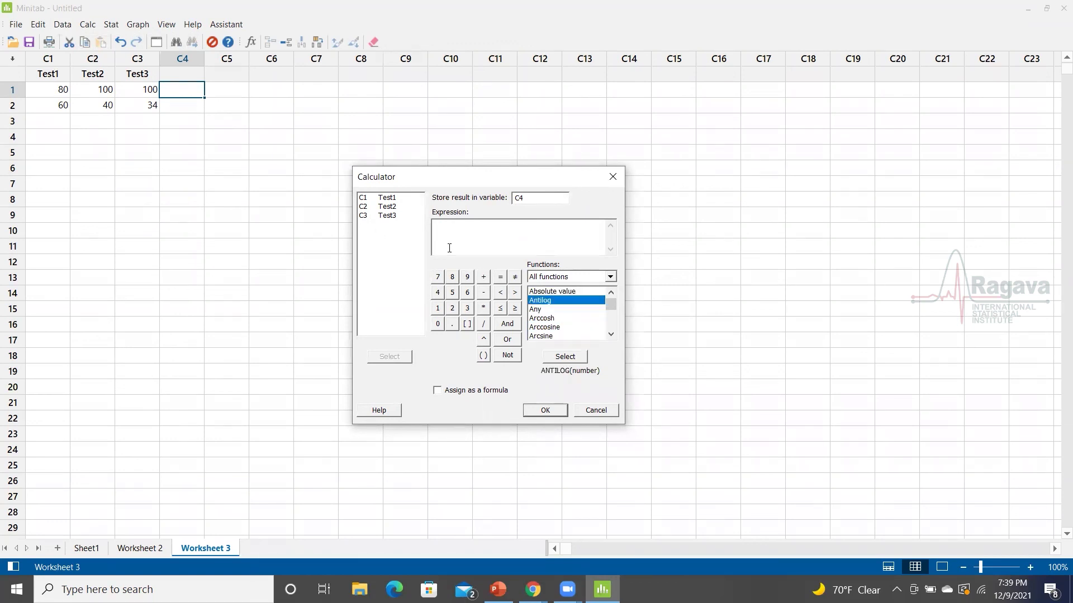
# Build the Calculator expression as the sum 'Test1' + 'Test2' + 'Test3'.
pyautogui.click(391, 197)
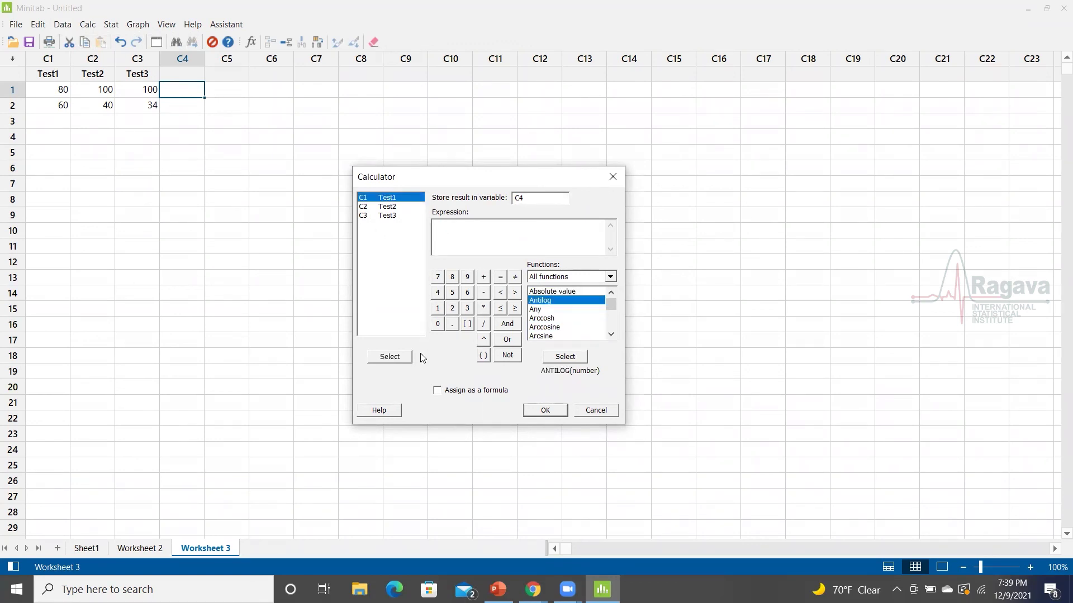
pyautogui.click(398, 356)
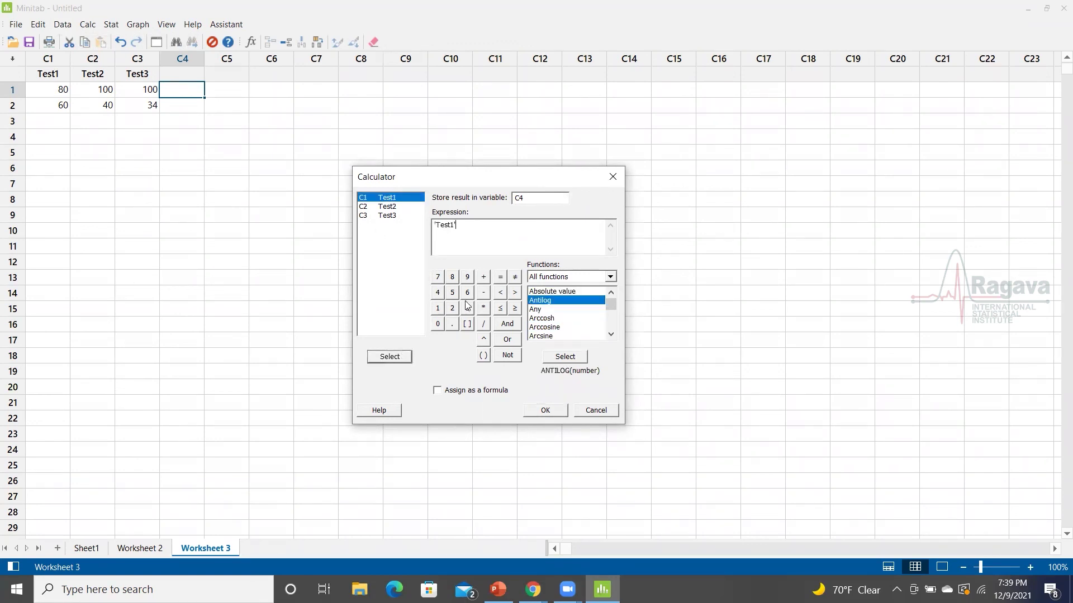
pyautogui.click(484, 277)
pyautogui.click(381, 207)
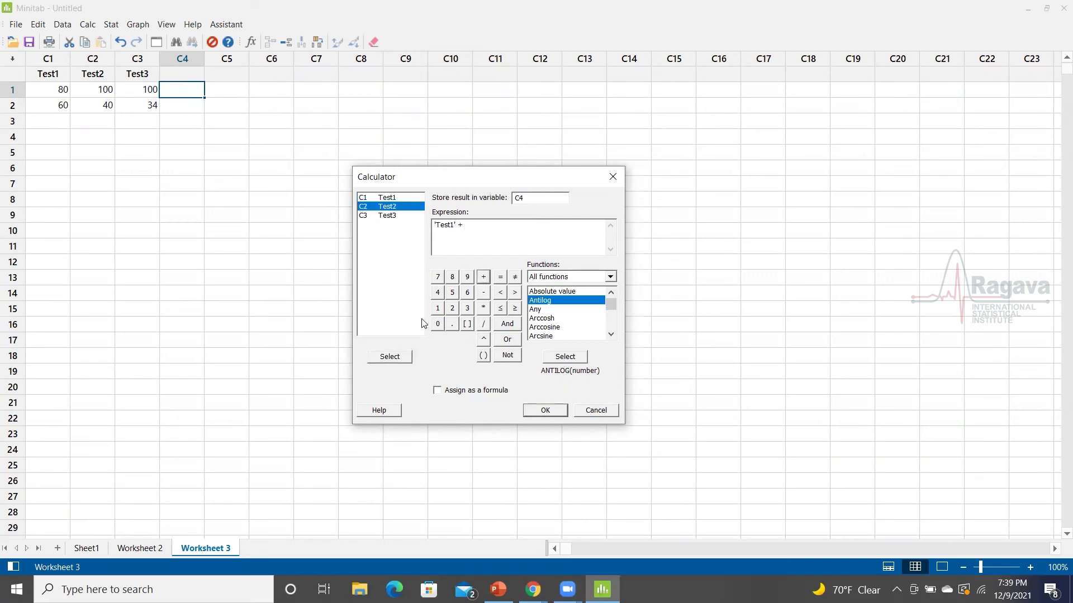
pyautogui.click(407, 357)
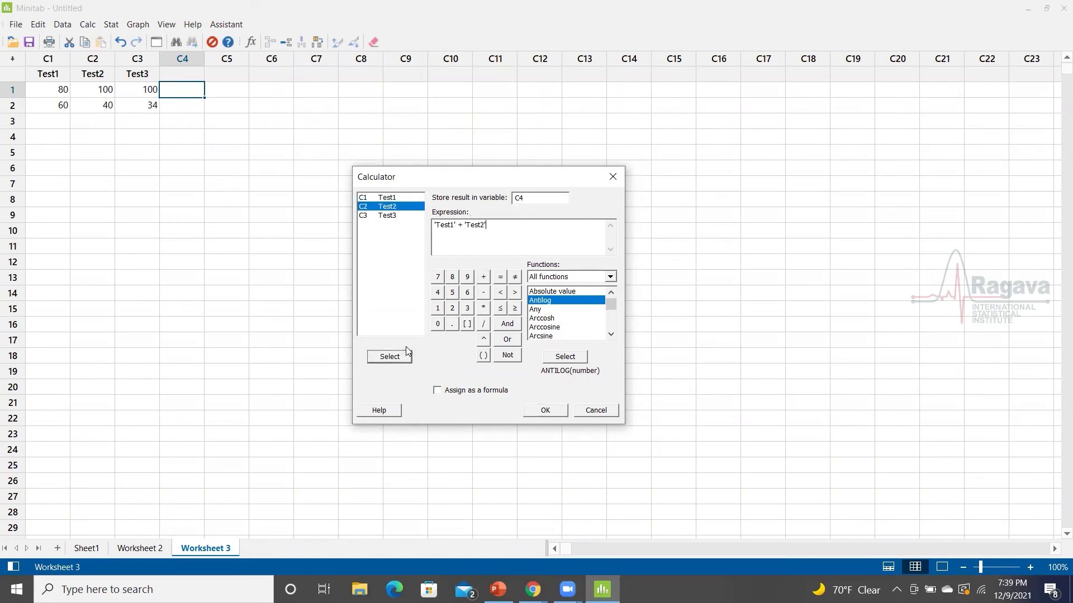
pyautogui.click(484, 277)
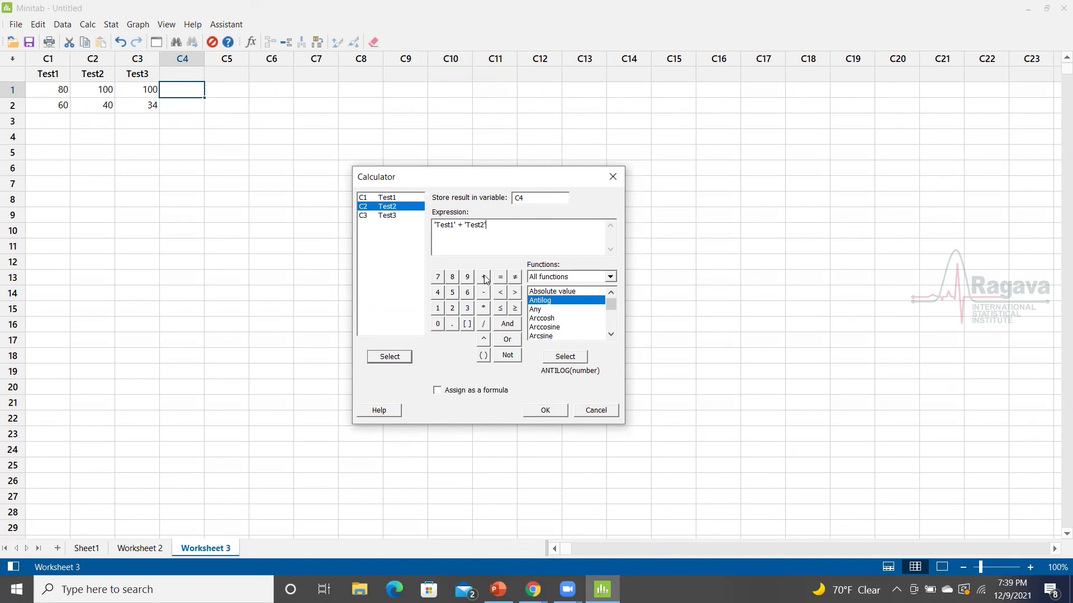
pyautogui.click(395, 217)
pyautogui.click(400, 356)
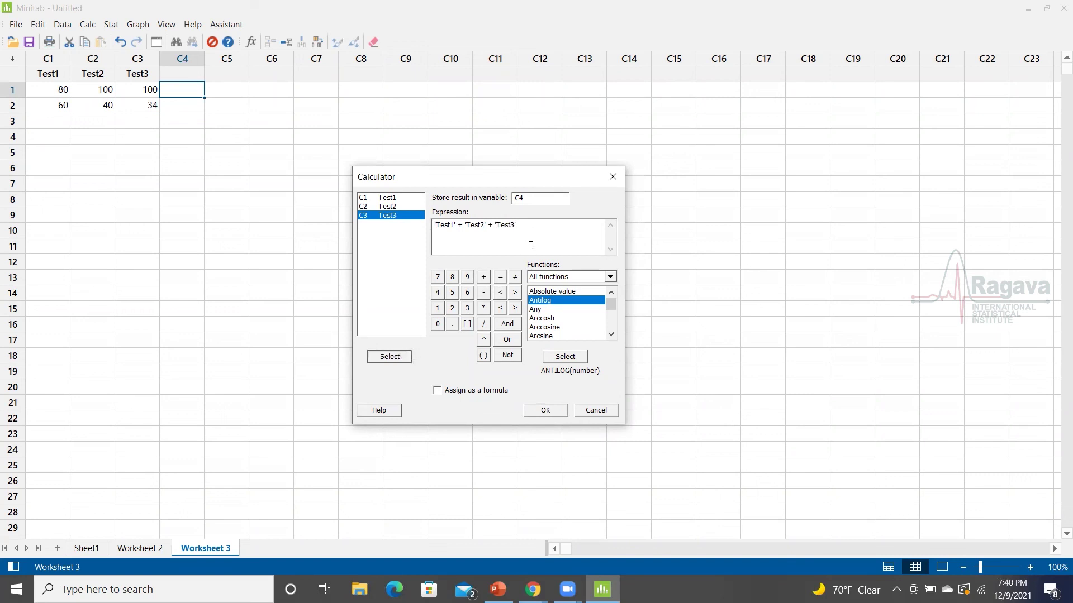
# Enclose the sum of the three tests in parentheses, divide it by 3, and calculate the average into C4.
pyautogui.write(')')
pyautogui.press('Left')
pyautogui.press('Left')
pyautogui.write('(')
pyautogui.click(568, 224)
pyautogui.write('/3')
pyautogui.click(548, 412)
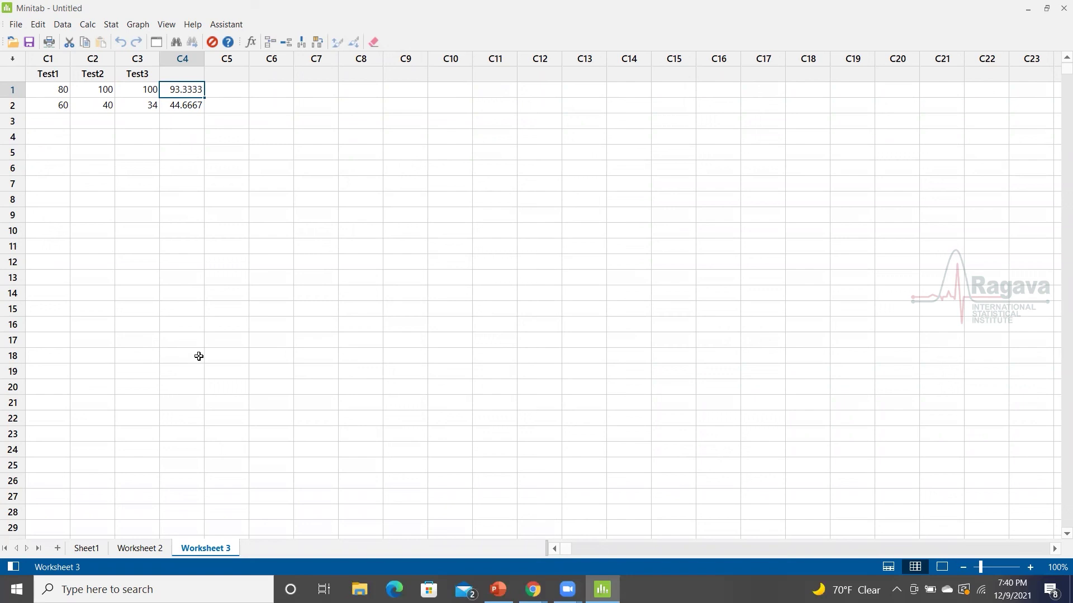
# Enter the scores 30, 45 and 80 for Test1, Test2 and Test3 in row 3.
pyautogui.click(189, 122)
pyautogui.click(55, 122)
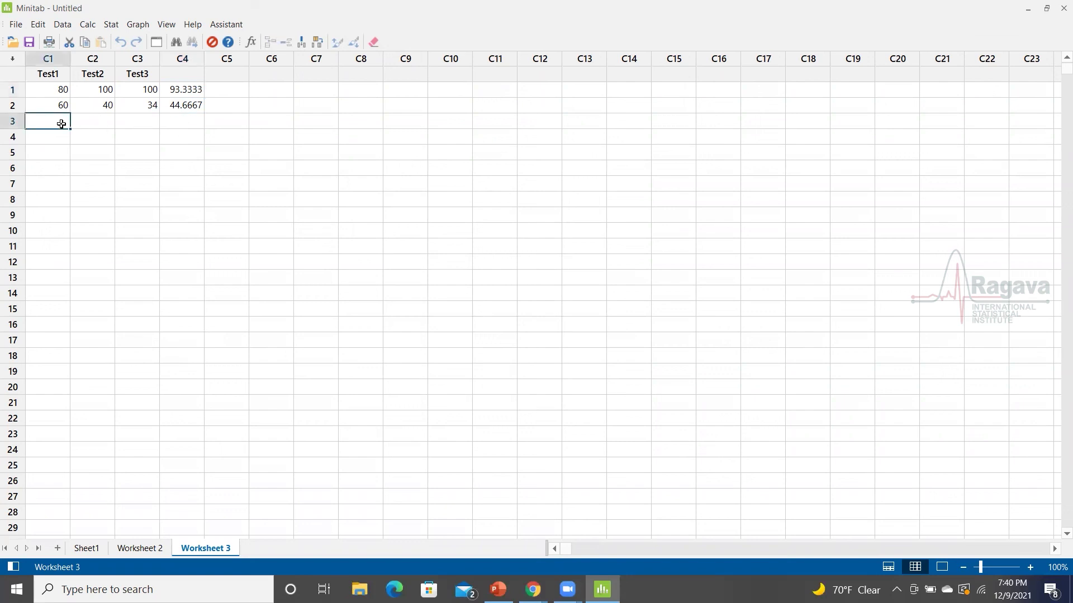
pyautogui.write('30')
pyautogui.click(94, 122)
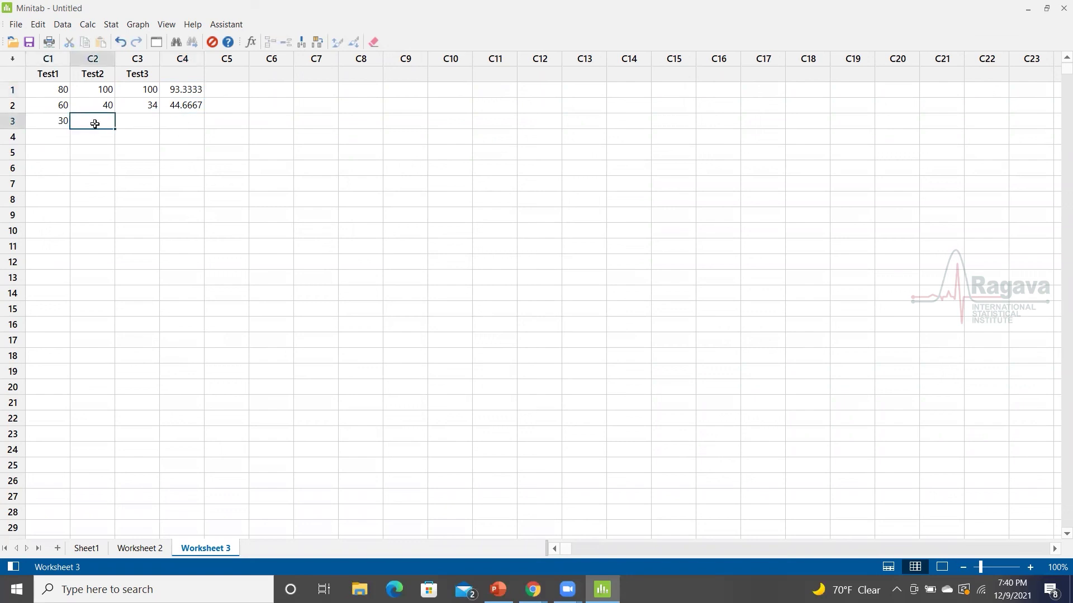
pyautogui.write('45')
pyautogui.click(140, 121)
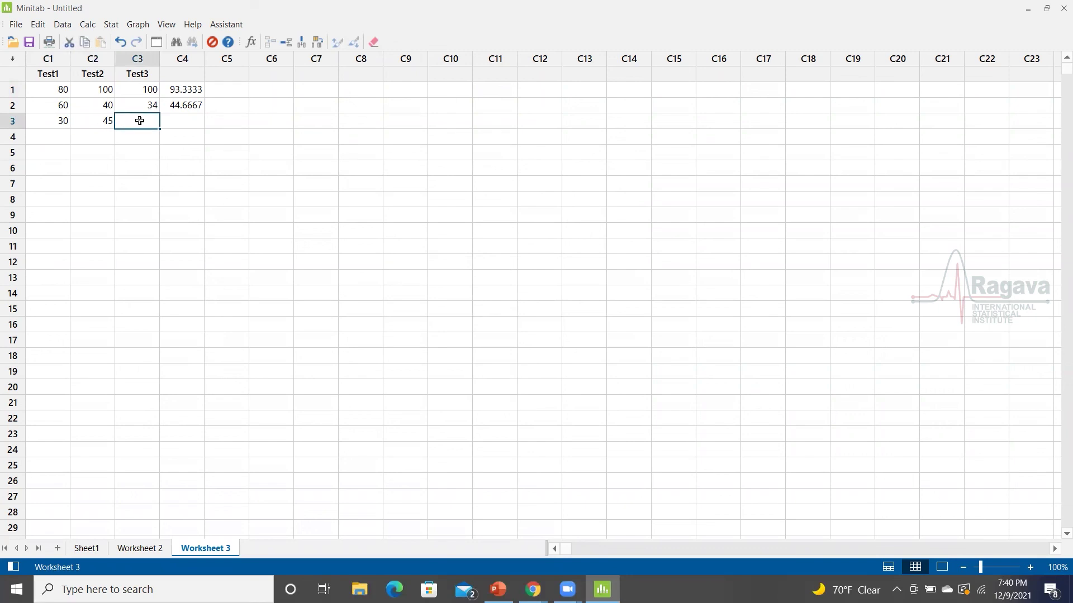
pyautogui.write('80')
# Try to extend the average to row 3 by filling the row 2 value of C4 down one cell.
pyautogui.click(184, 120)
pyautogui.click(197, 106)
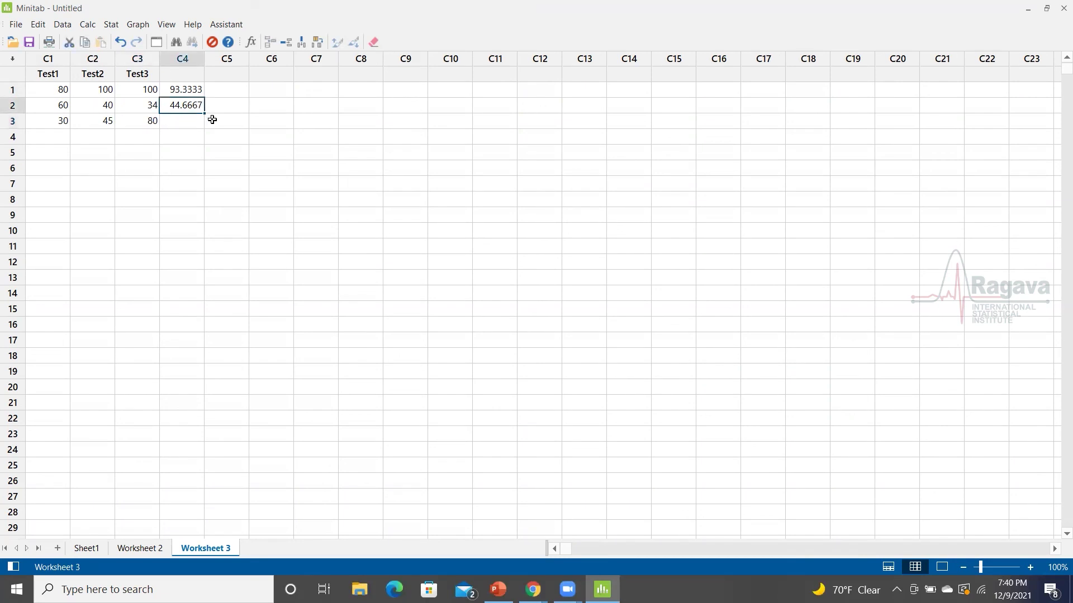
pyautogui.moveTo(203, 113); pyautogui.dragTo(203, 125)
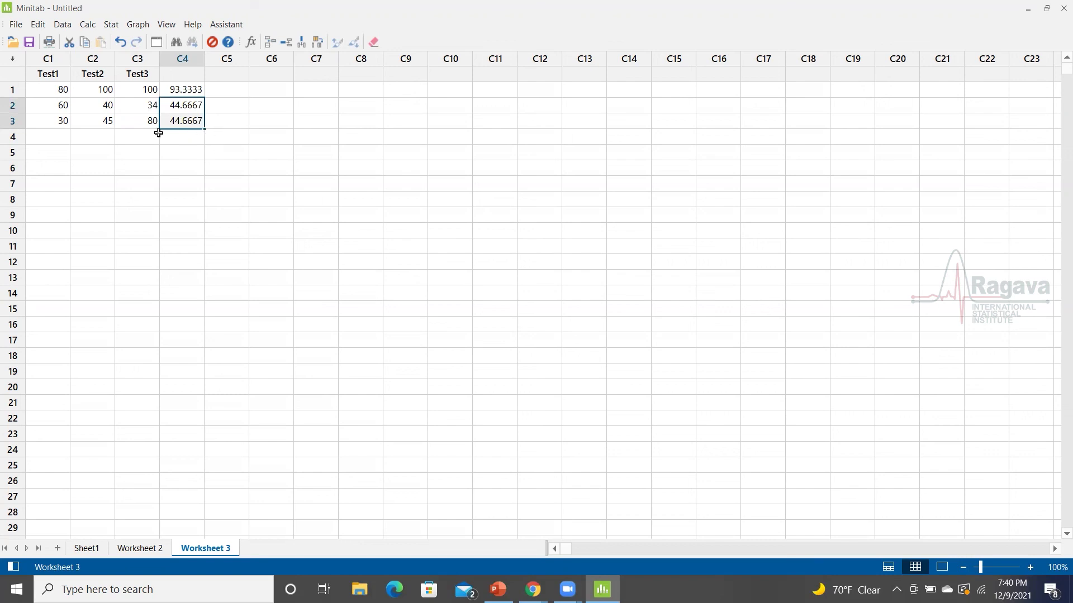
pyautogui.click(221, 136)
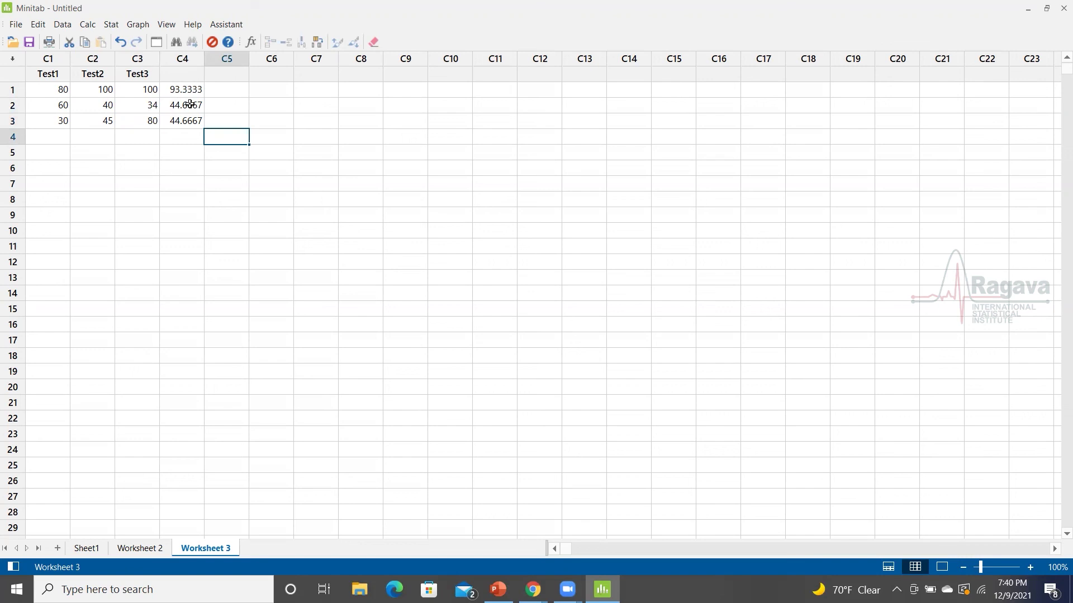
# Rerun the Calculator with the same average expression, ('Test1' + 'Test2' + 'Test3')/3, to recalculate C4 for all three rows.
pyautogui.click(65, 28)
pyautogui.moveTo(104, 269)
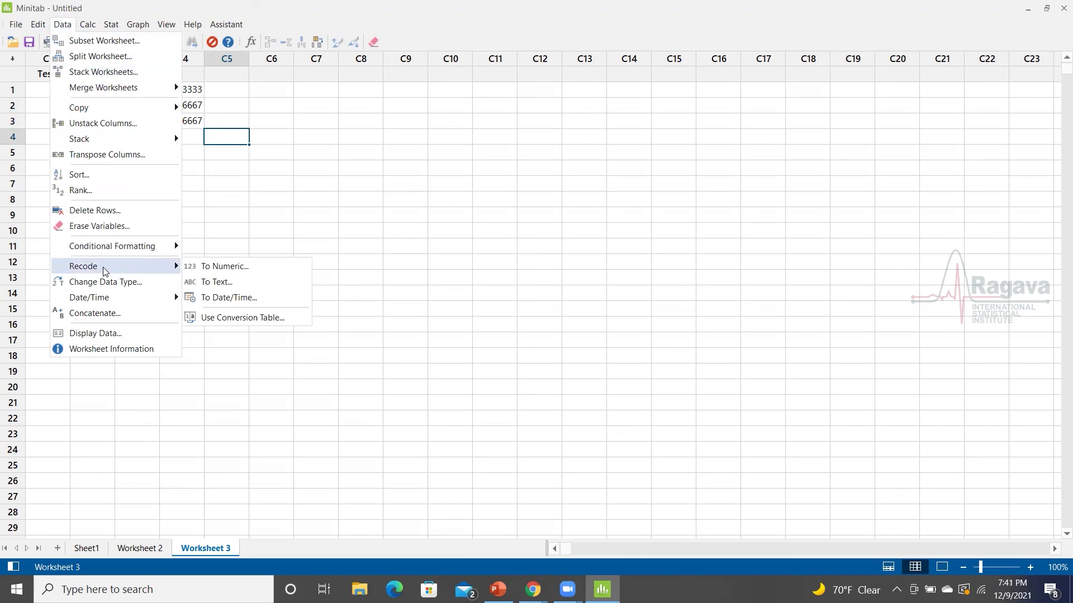
pyautogui.moveTo(87, 22)
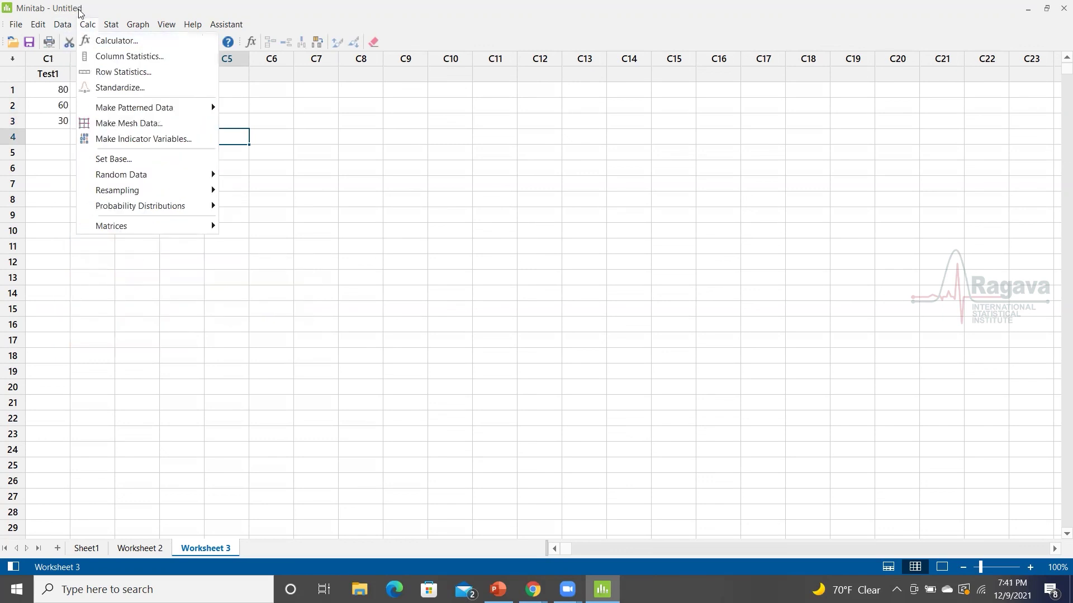
pyautogui.click(112, 40)
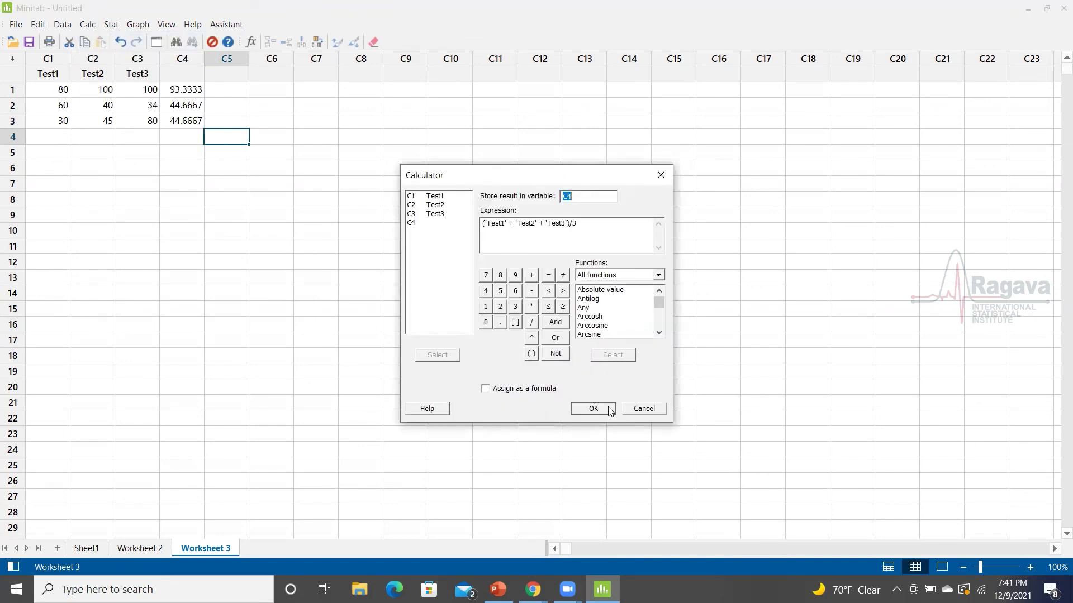
pyautogui.click(603, 408)
pyautogui.click(299, 81)
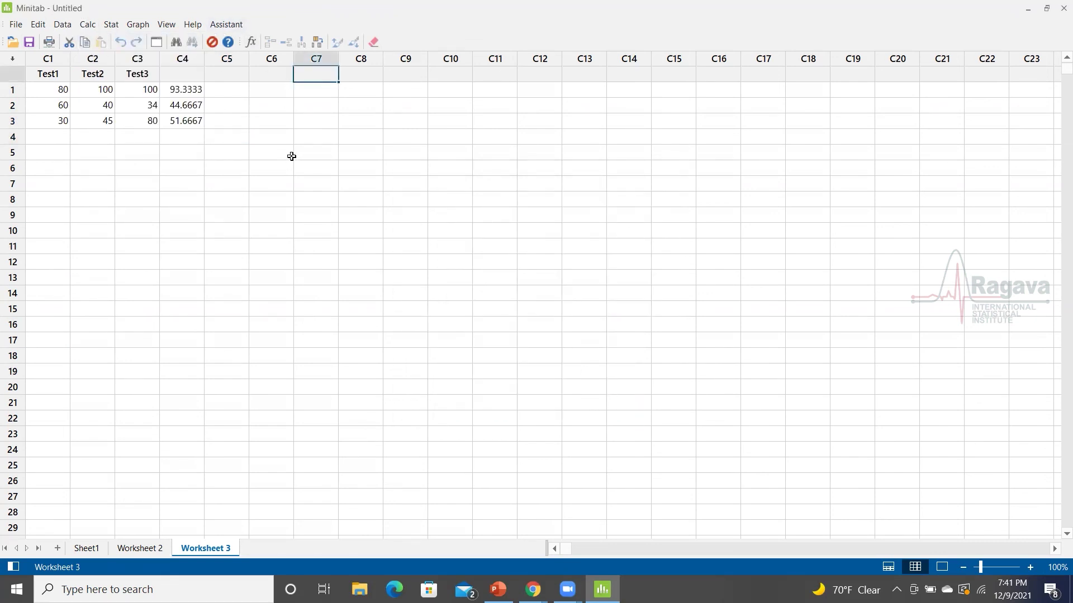
pyautogui.click(291, 152)
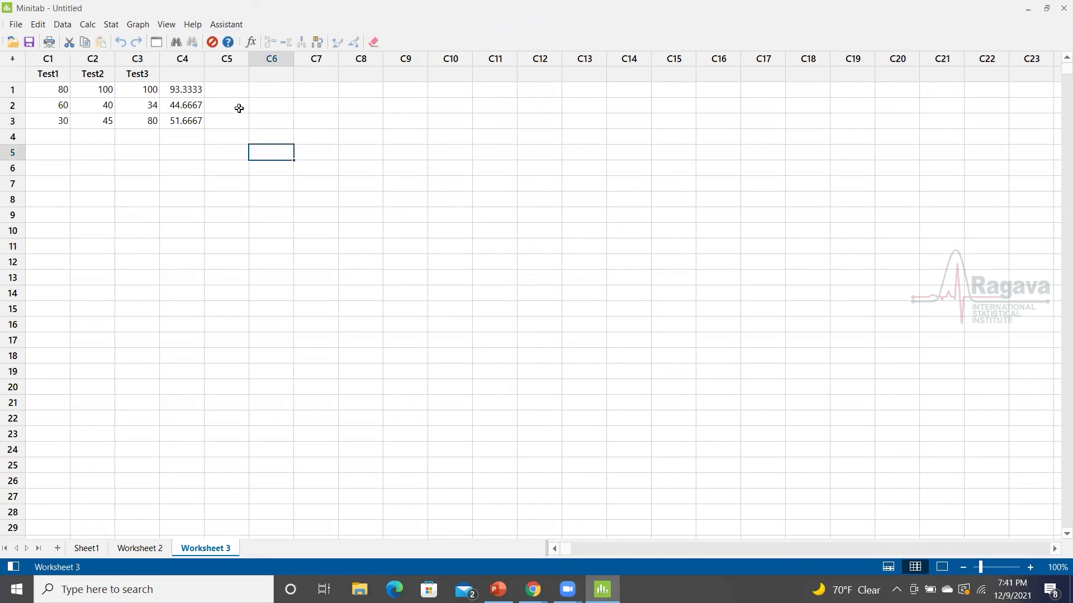
# Enter the gender codes M, M and F in the first three rows of C5.
pyautogui.click(236, 89)
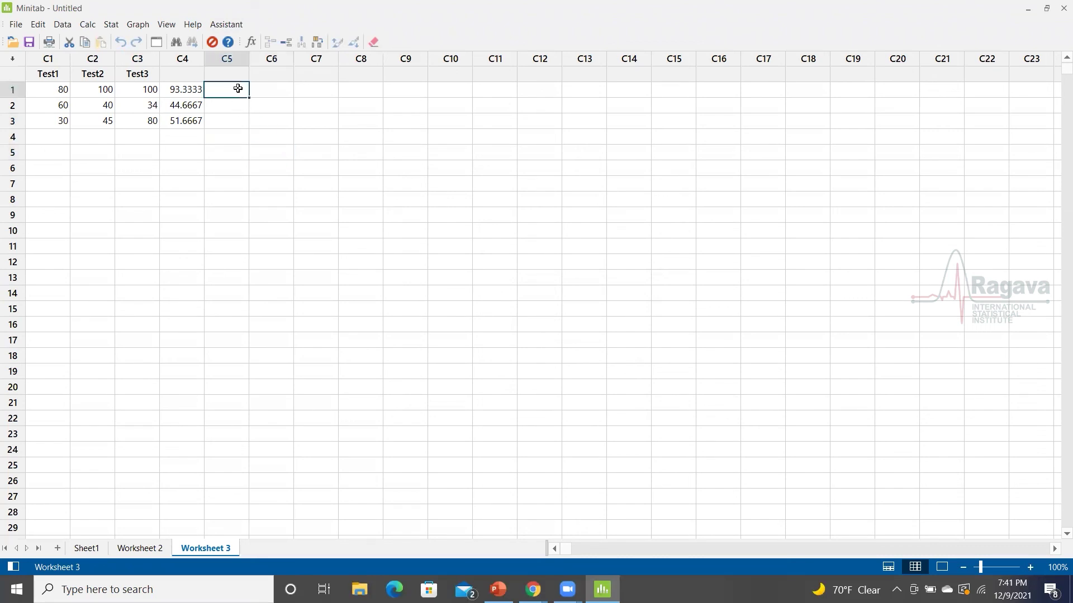
pyautogui.write('M')
pyautogui.press('Return')
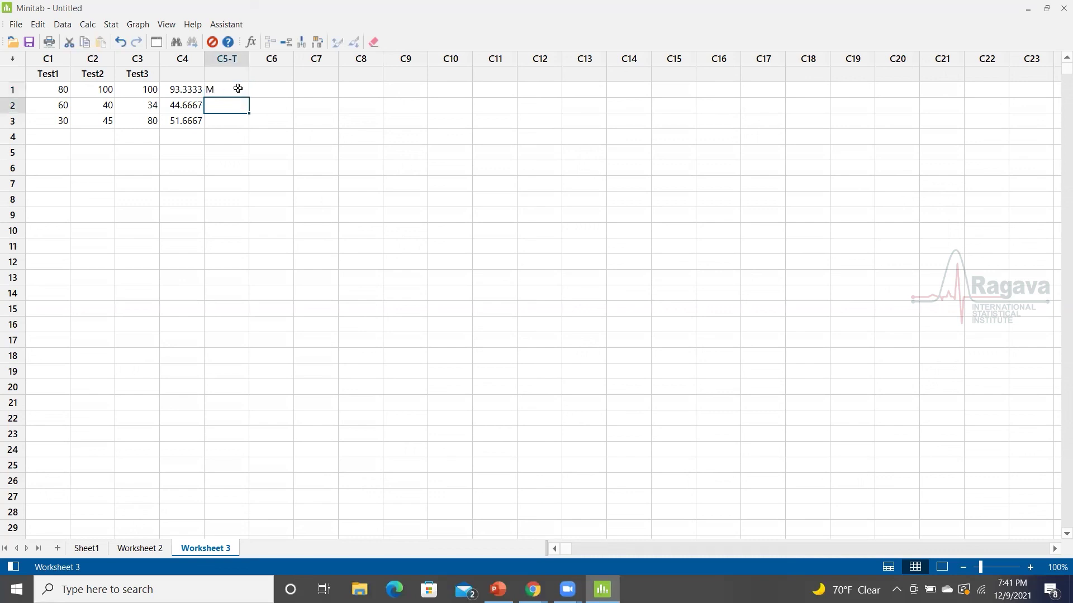
pyautogui.write('M')
pyautogui.press('Return')
pyautogui.write('F')
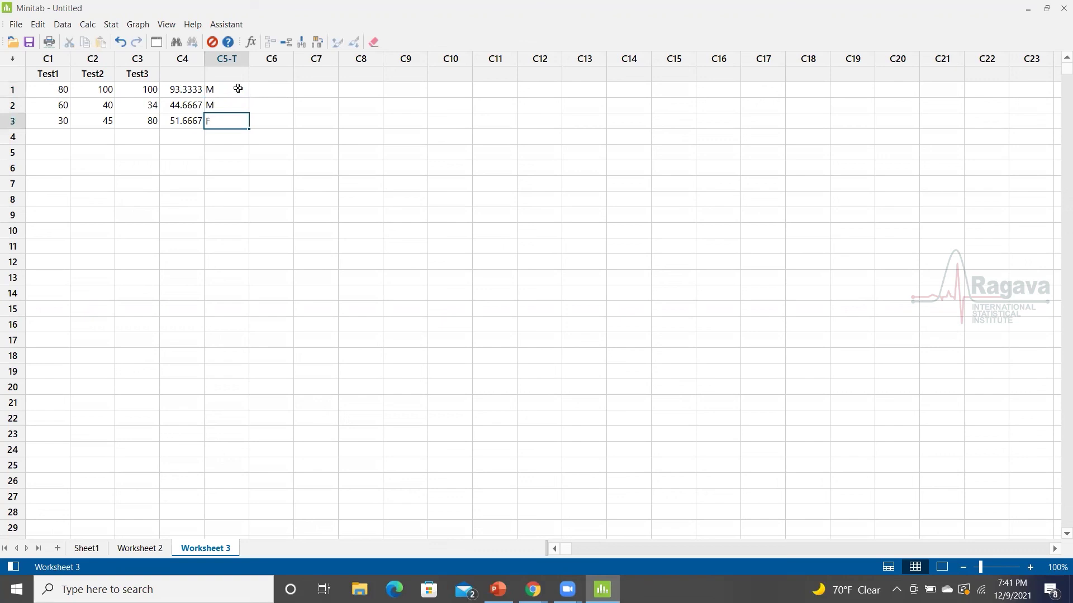
pyautogui.click(340, 178)
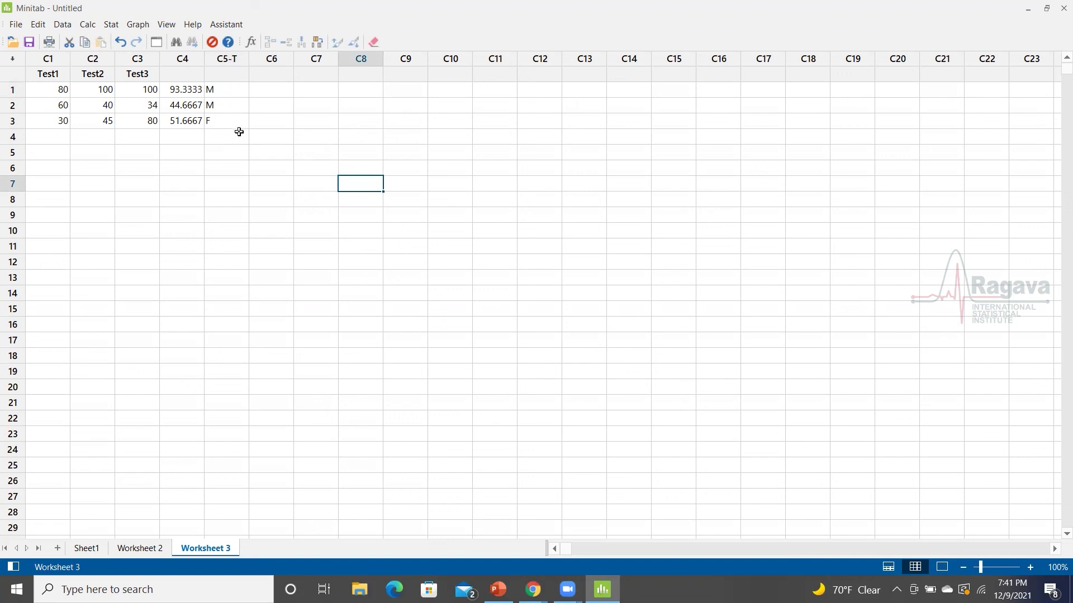
# Start a boxplot of the type One Y, With Groups.
pyautogui.click(143, 23)
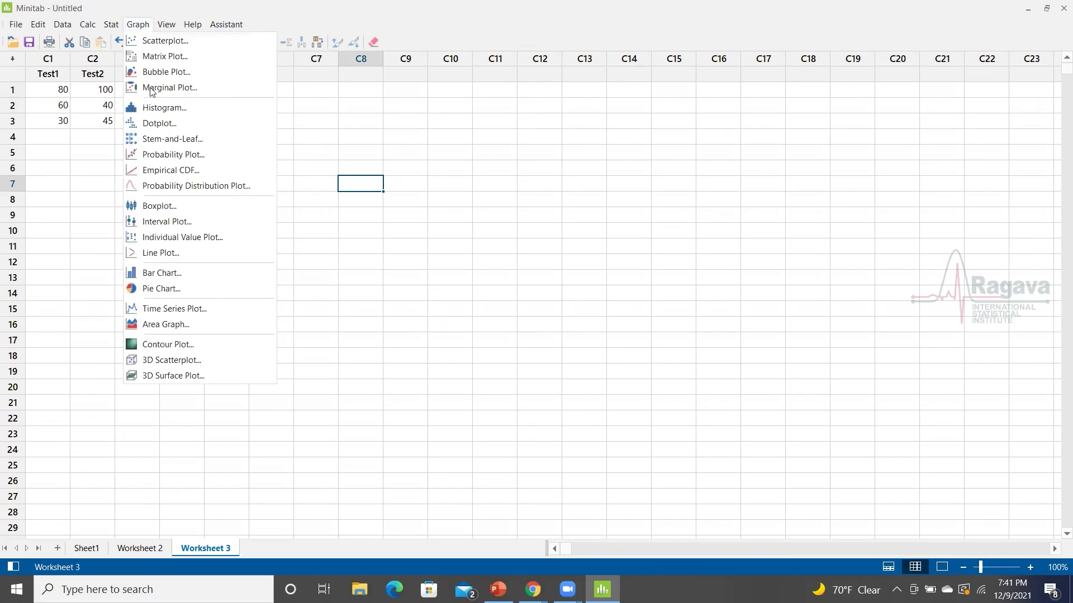
pyautogui.click(160, 206)
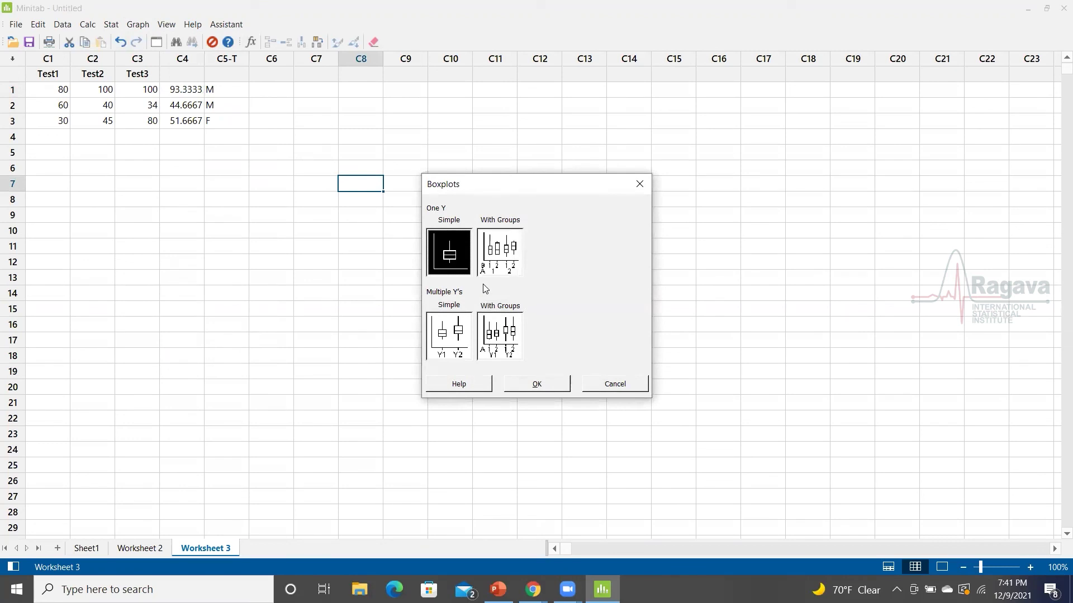
pyautogui.click(504, 255)
pyautogui.click(550, 385)
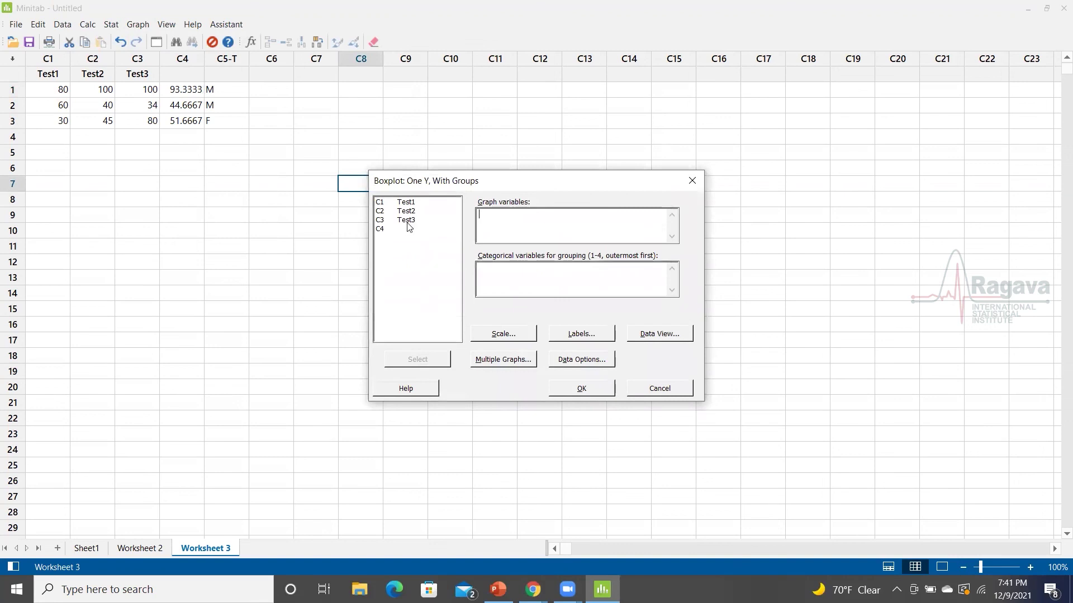
# Set C4 as the graph variable and C5 as the categorical grouping variable, and create the boxplot.
pyautogui.click(389, 230)
pyautogui.click(433, 362)
pyautogui.click(546, 280)
pyautogui.click(382, 238)
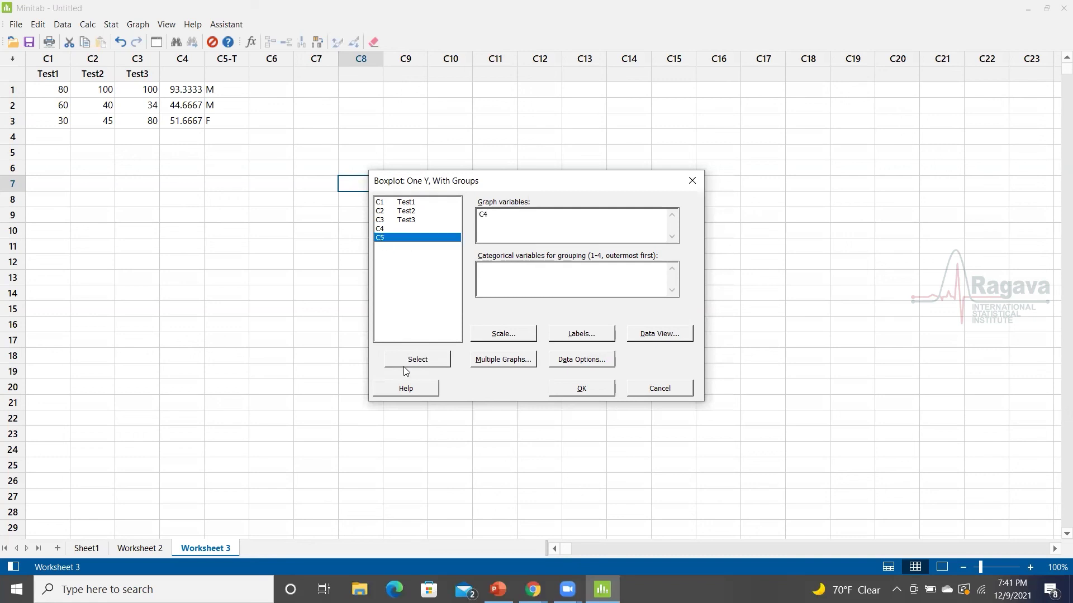
pyautogui.click(417, 359)
pyautogui.click(582, 389)
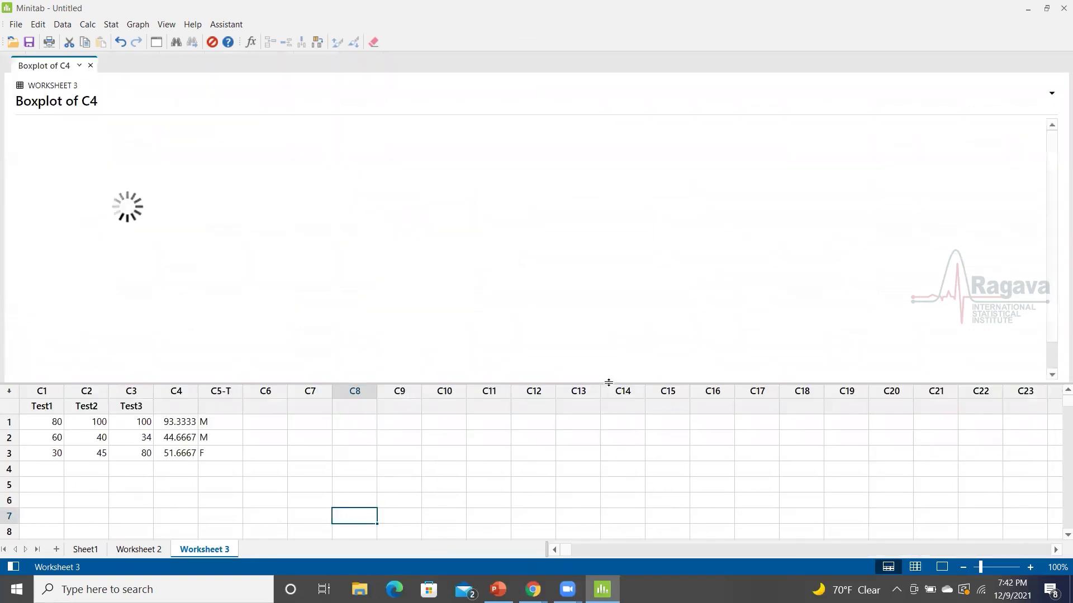
pyautogui.scroll(-1, 136, 366)
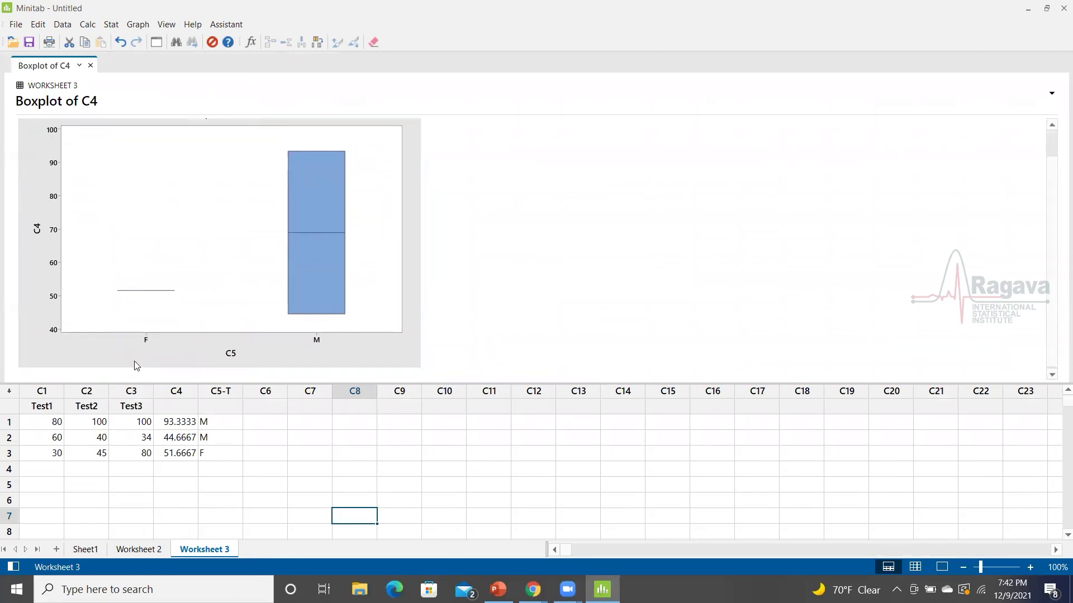